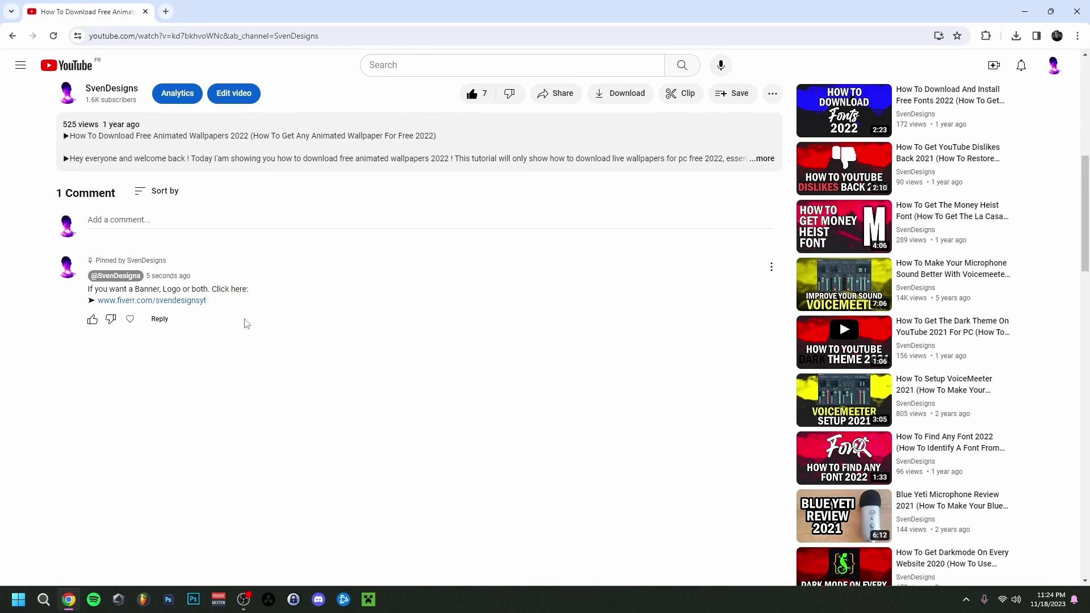
Open the Local Database project library's folder on disk in File Explorer.
click(183, 304)
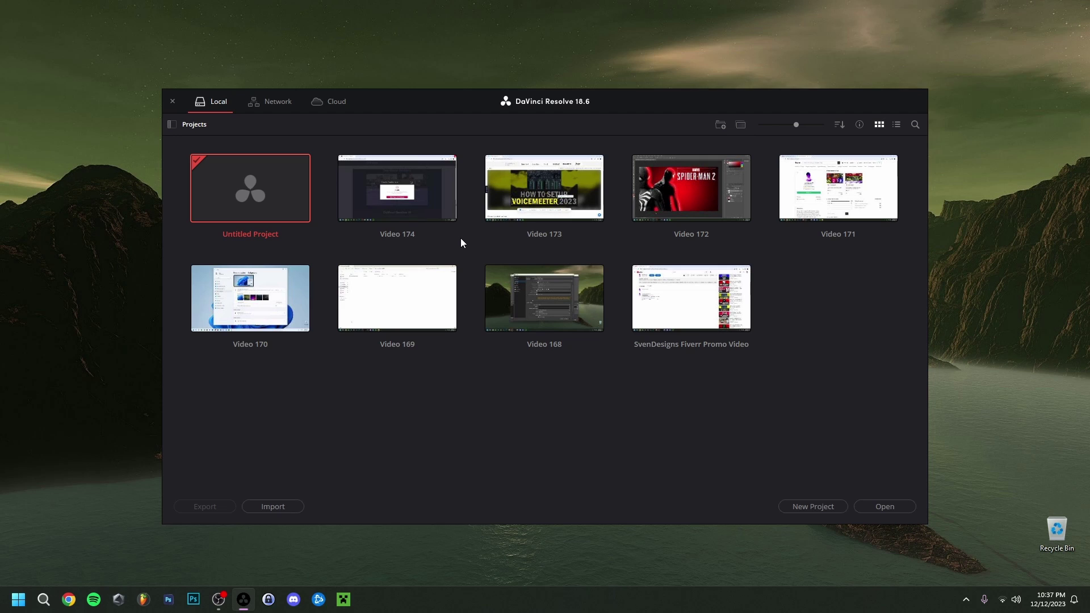
click(171, 125)
click(336, 168)
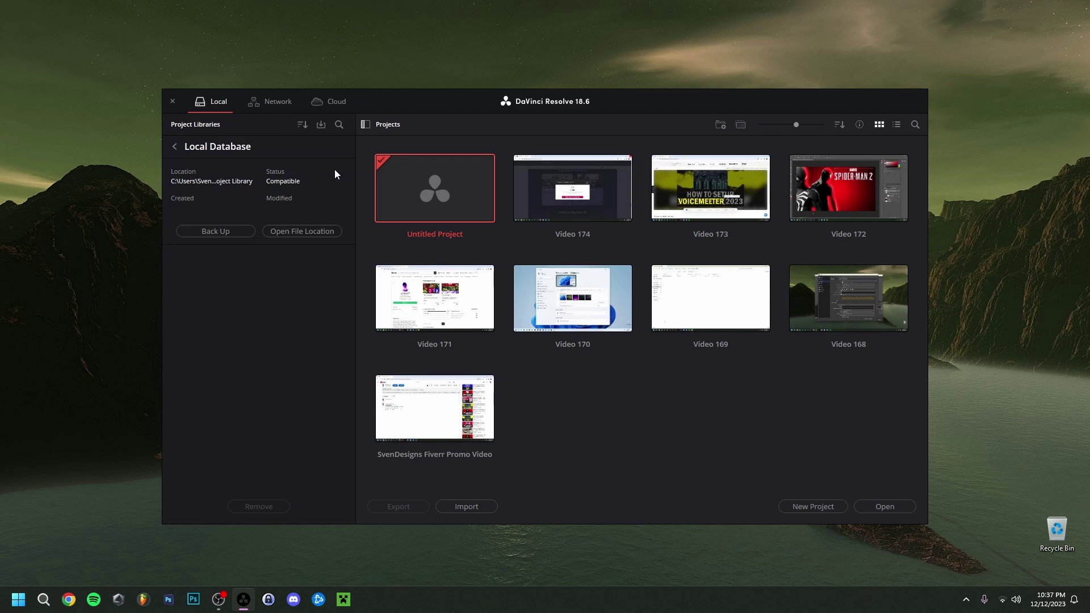
click(308, 232)
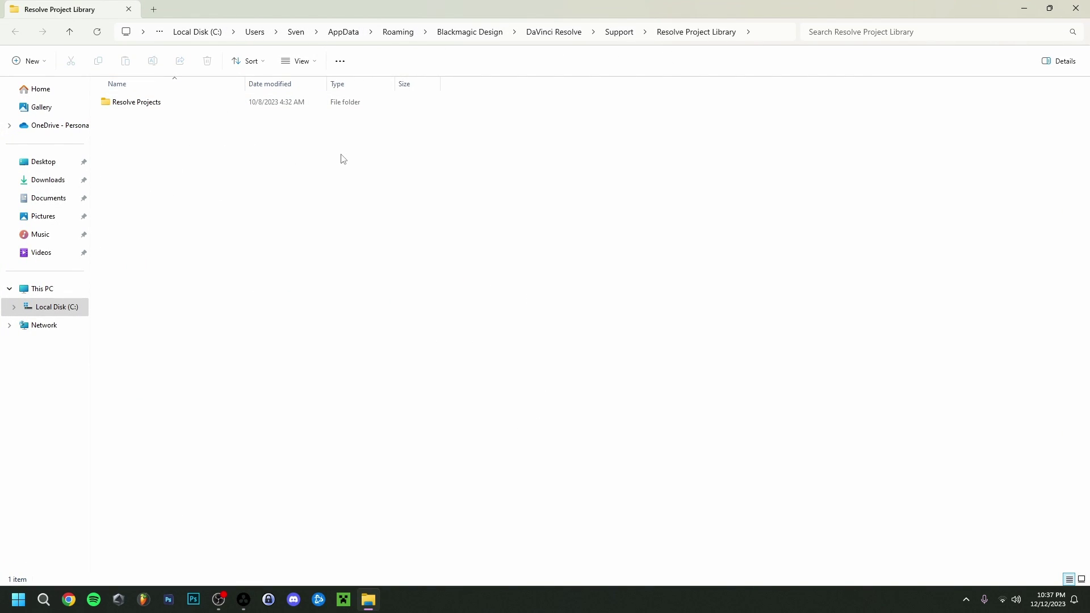
Browse Resolve Projects > Users > guest > Projects, inspect the SvenDesigns Fiverr Promo Video folder, then close Explorer.
double_click(147, 109)
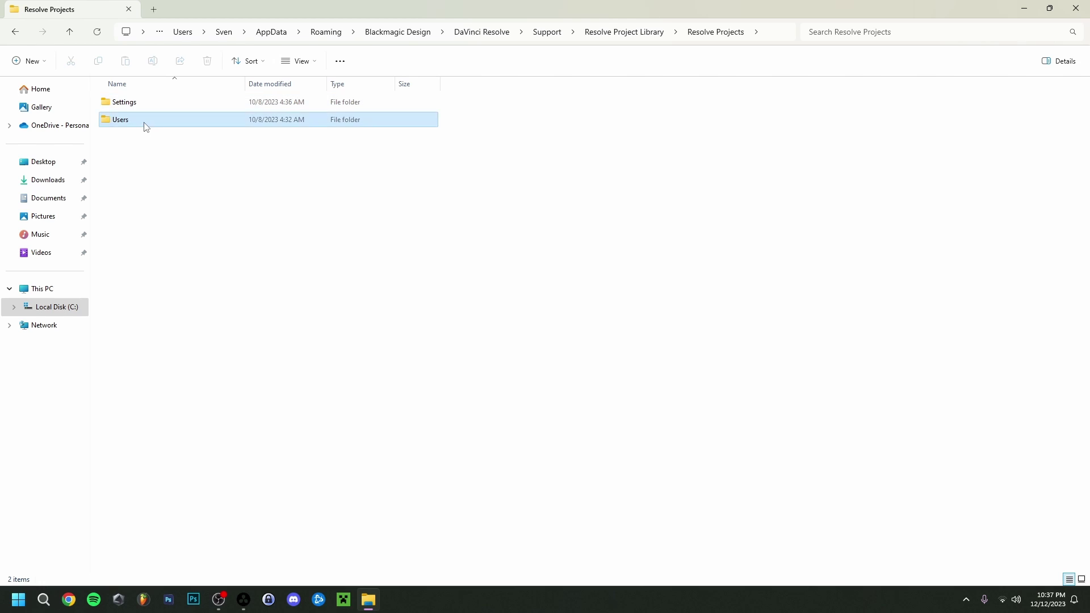
double_click(145, 121)
double_click(142, 101)
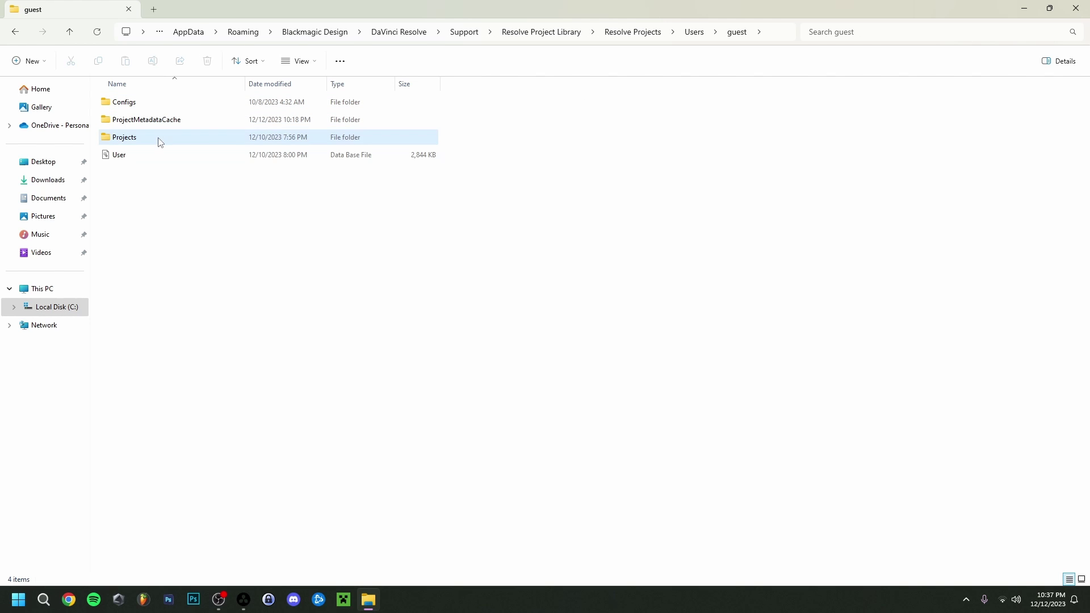
double_click(163, 136)
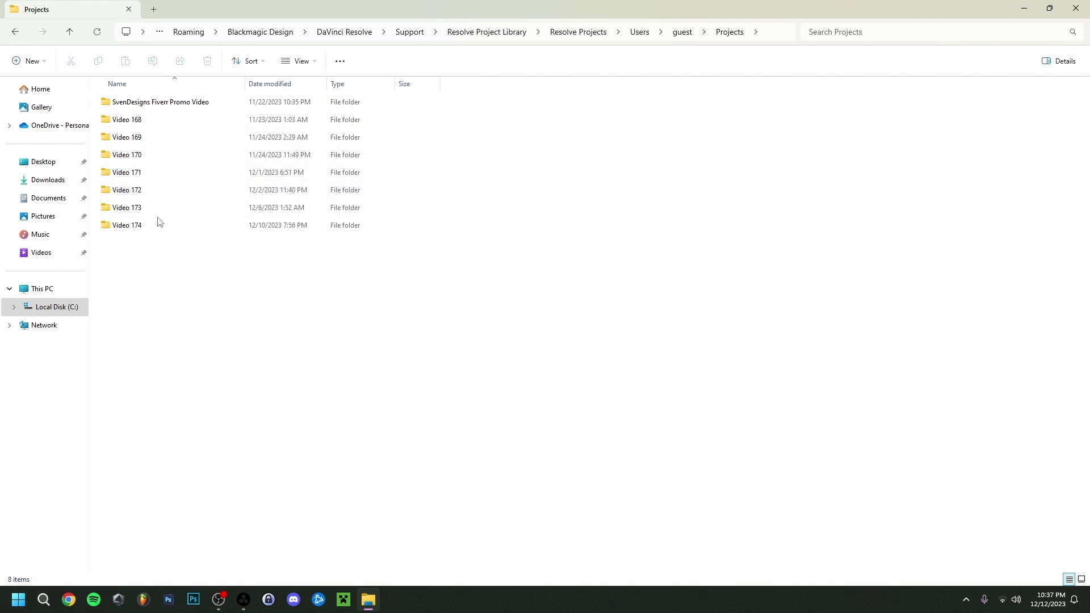
double_click(165, 106)
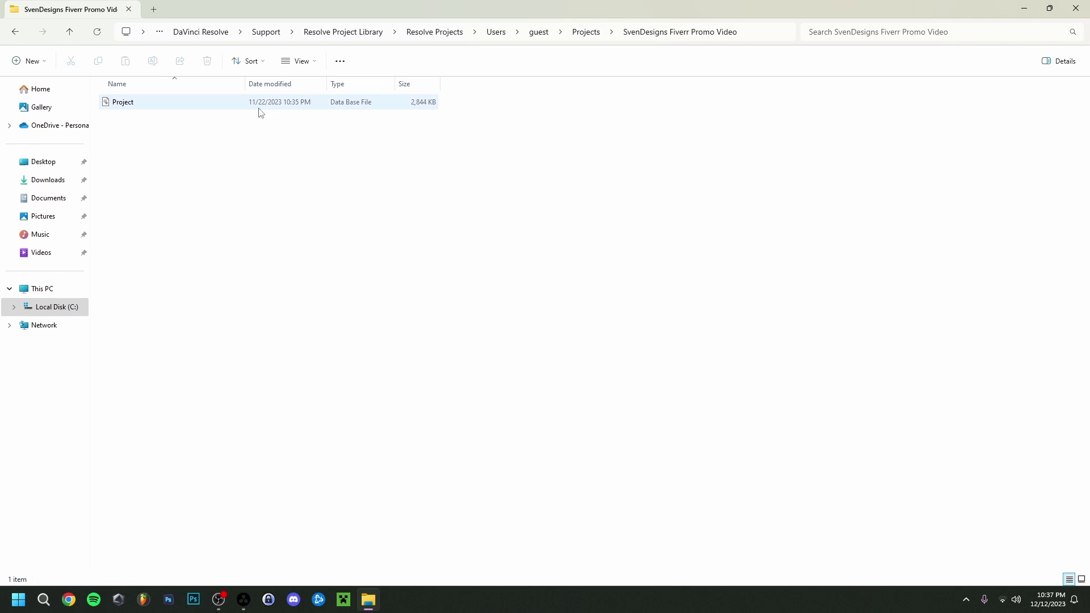
key(alt+Left)
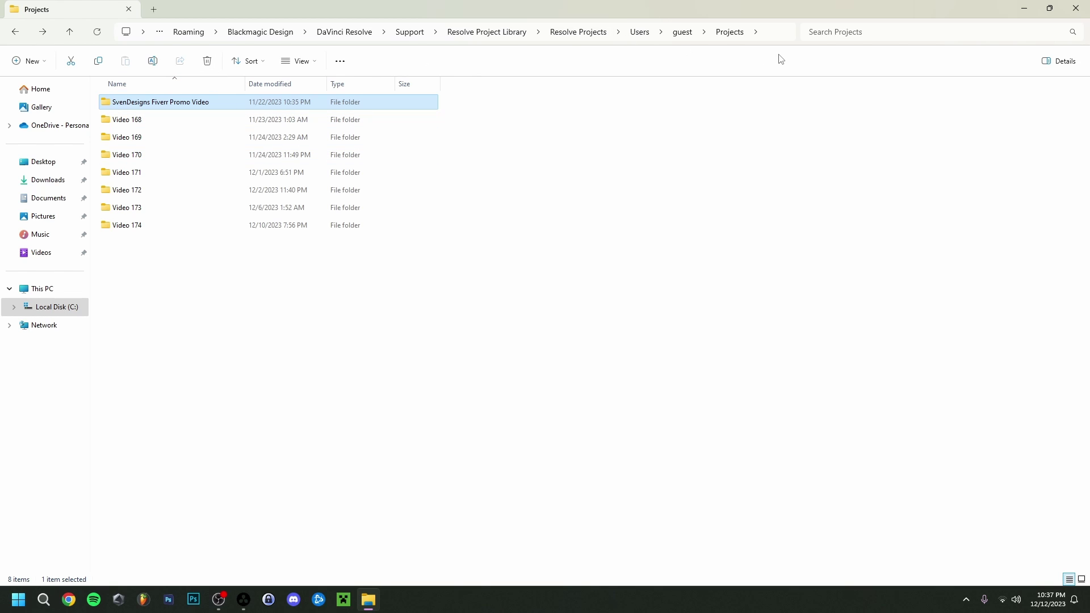
click(1068, 16)
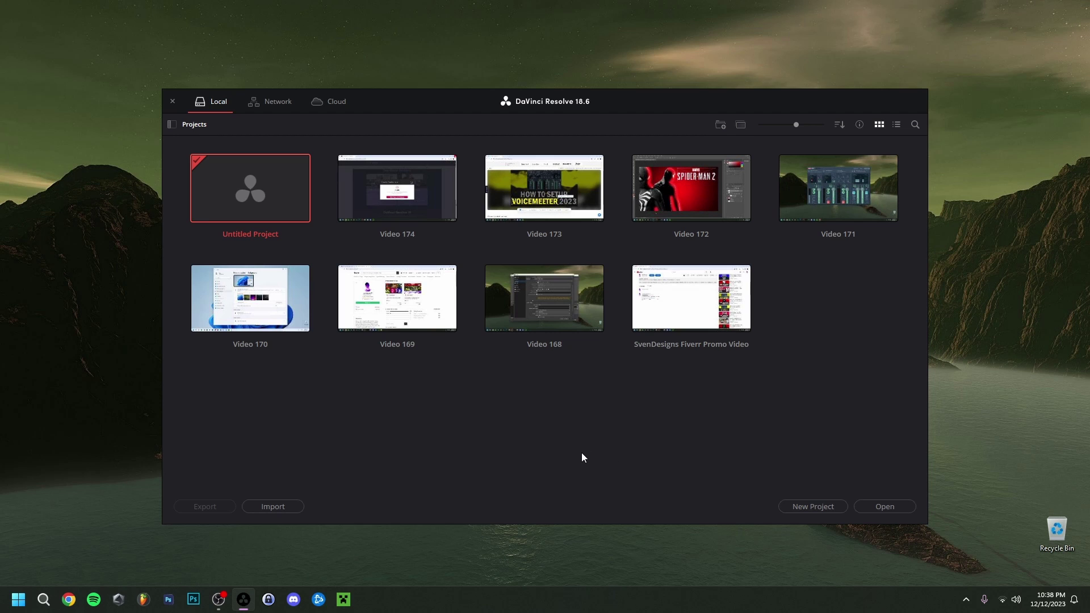
Open the Untitled Project and visit the Media page before settling on the Cut page.
double_click(253, 196)
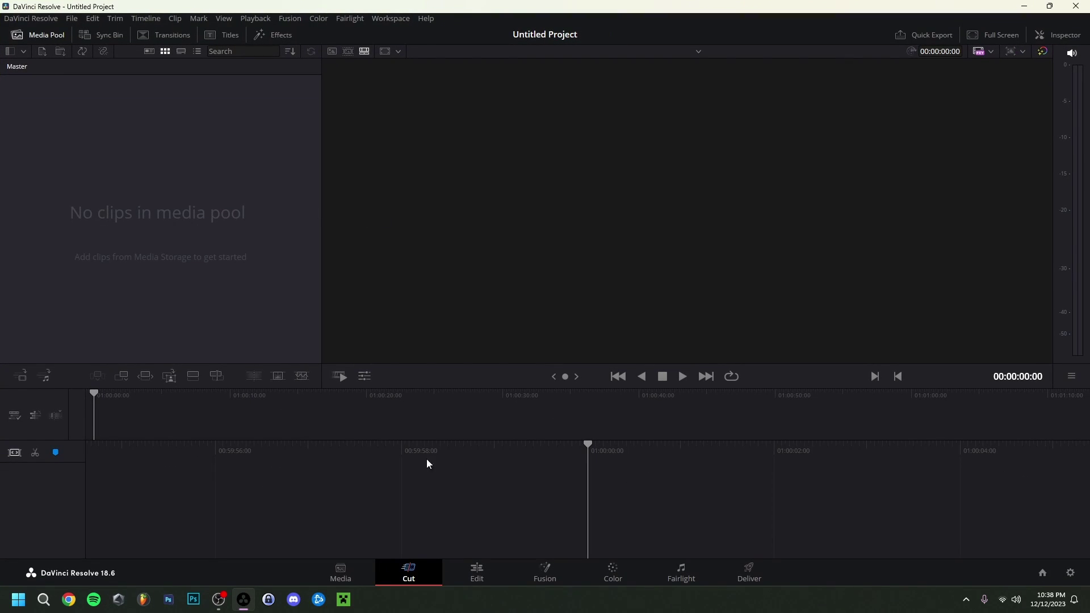
click(342, 572)
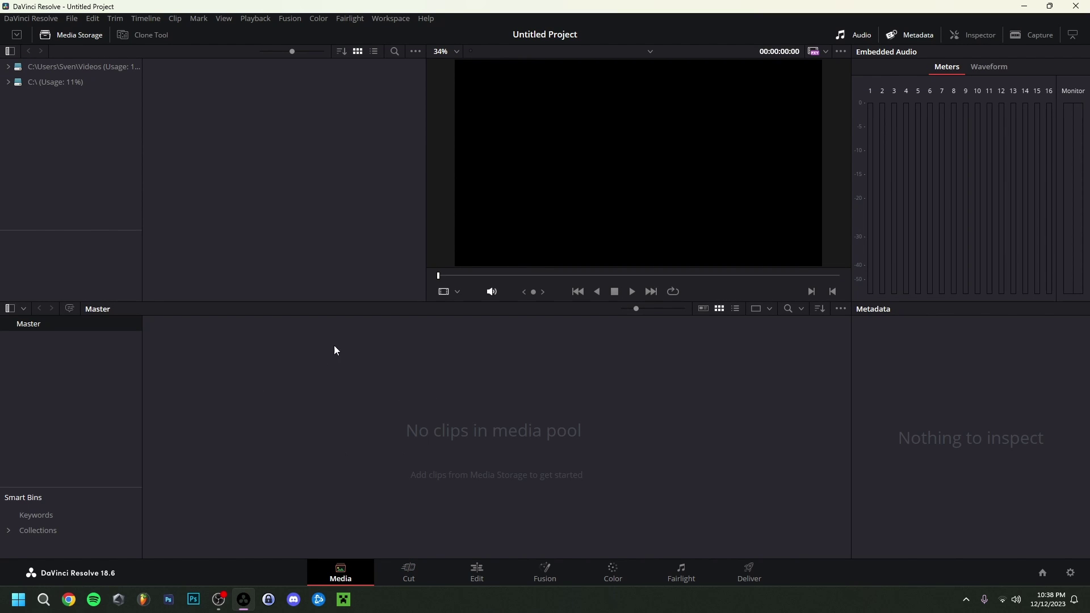
click(409, 572)
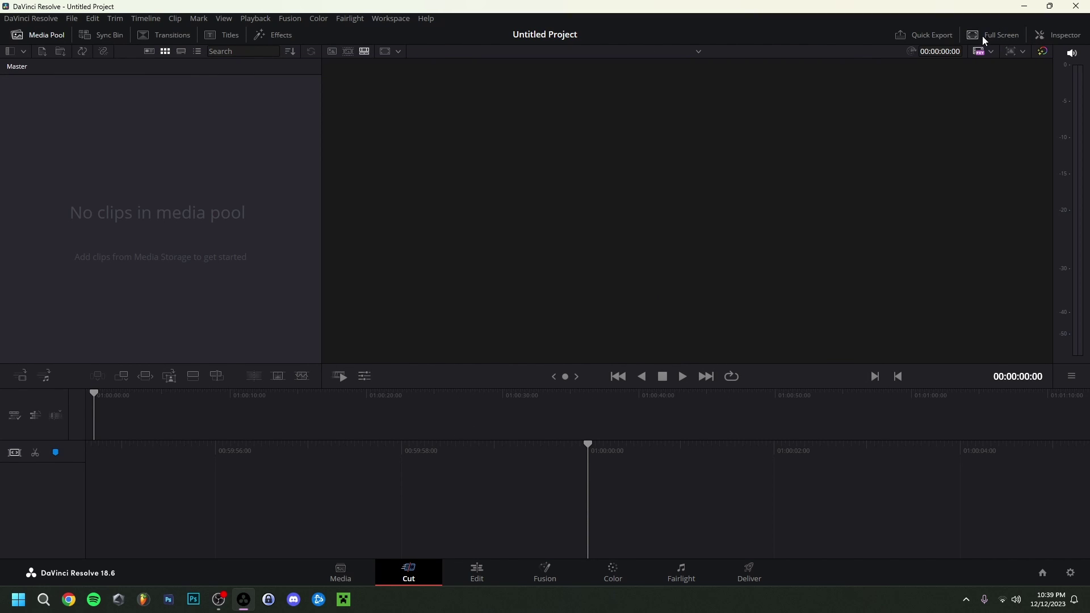
Step through the Edit, Fusion, Color, Fairlight and Deliver pages in turn.
click(476, 572)
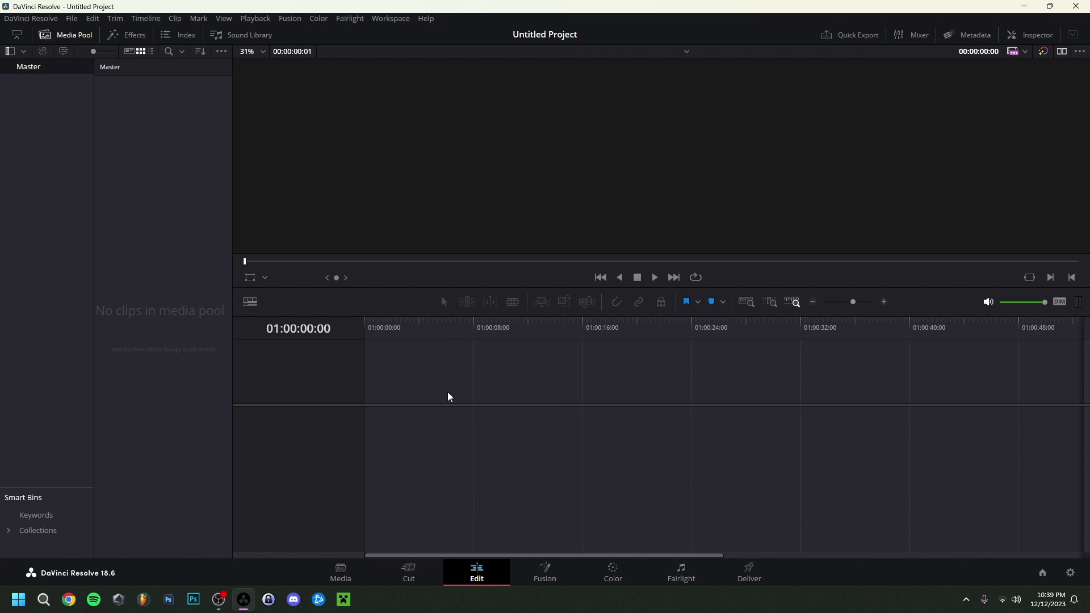
key(shift+5)
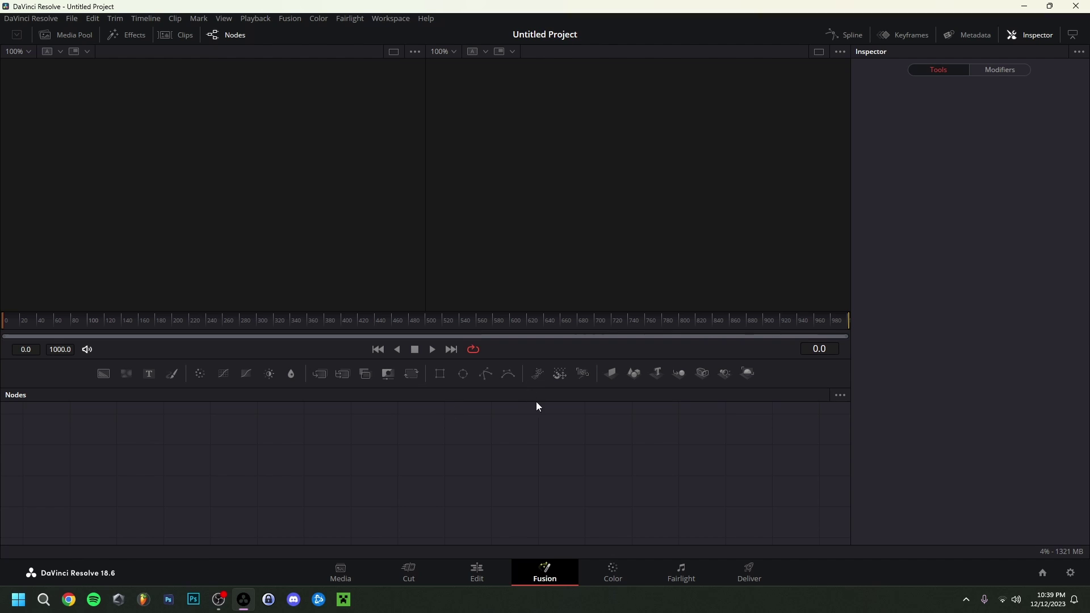
click(611, 570)
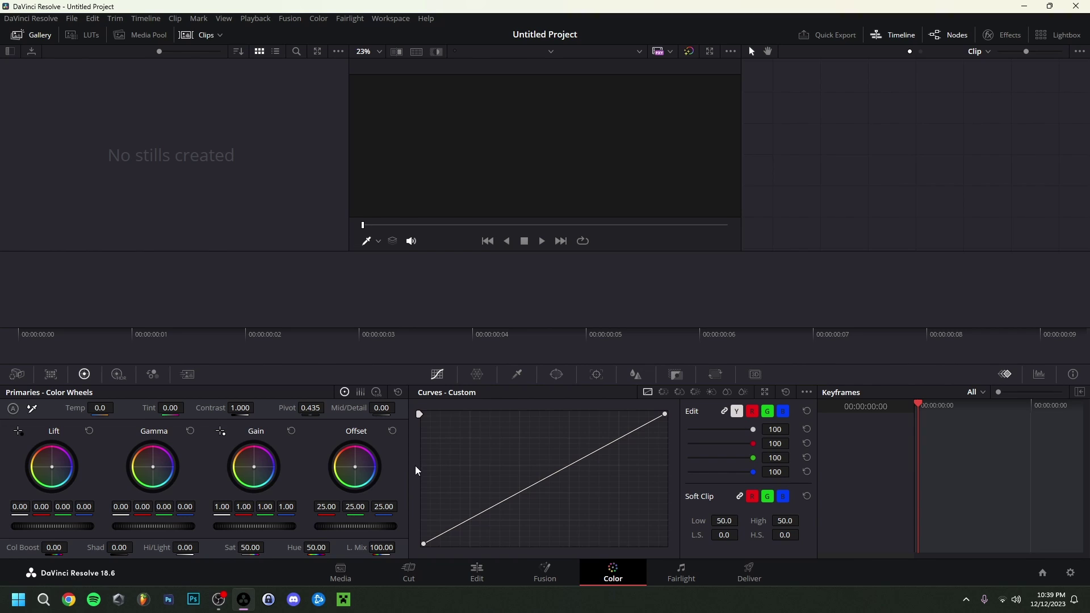
key(shift+7)
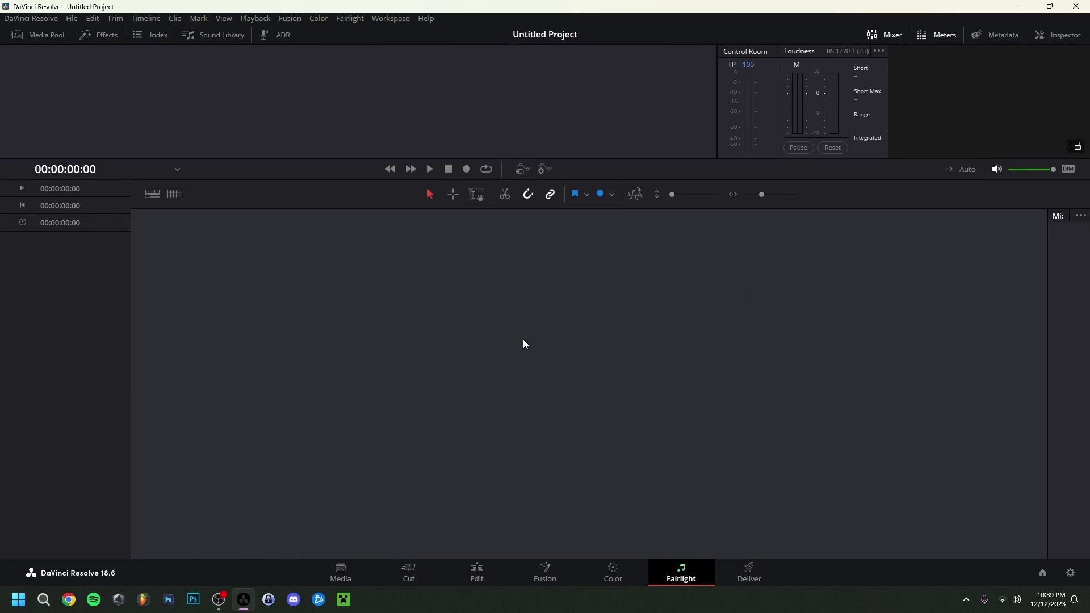
key(shift+8)
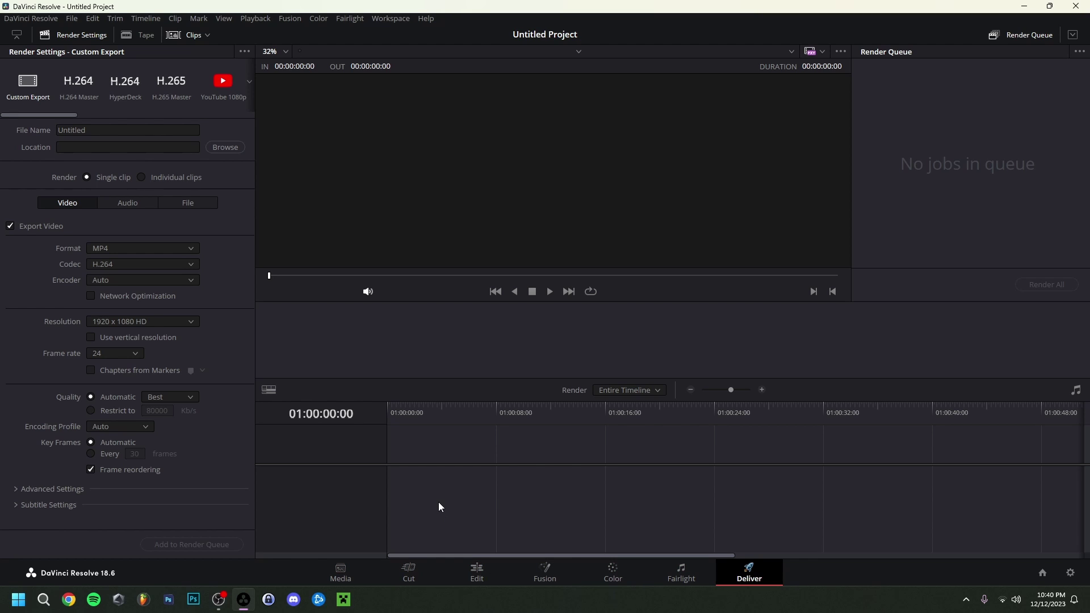
On the Edit page, review the 1920x1080, 24 fps Project Settings and cancel without changes.
click(468, 575)
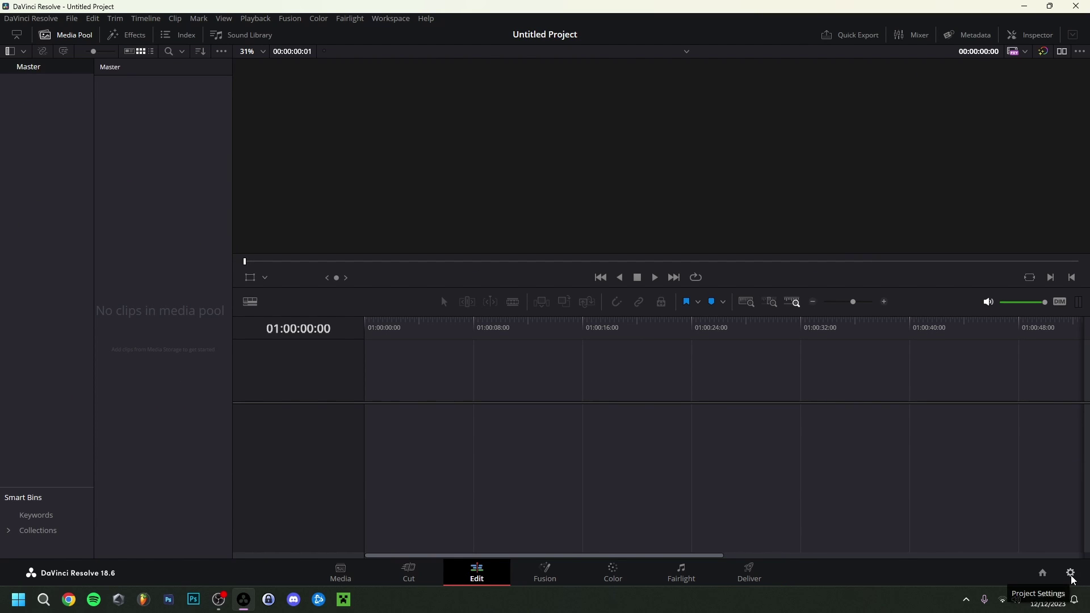
click(1070, 574)
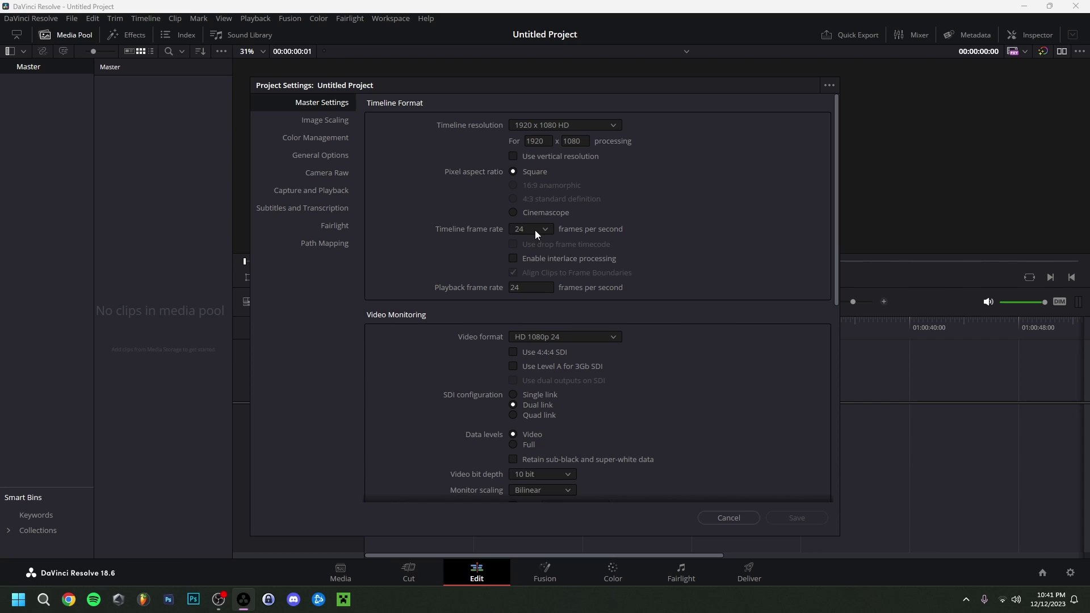
scroll(564, 203, down, 1)
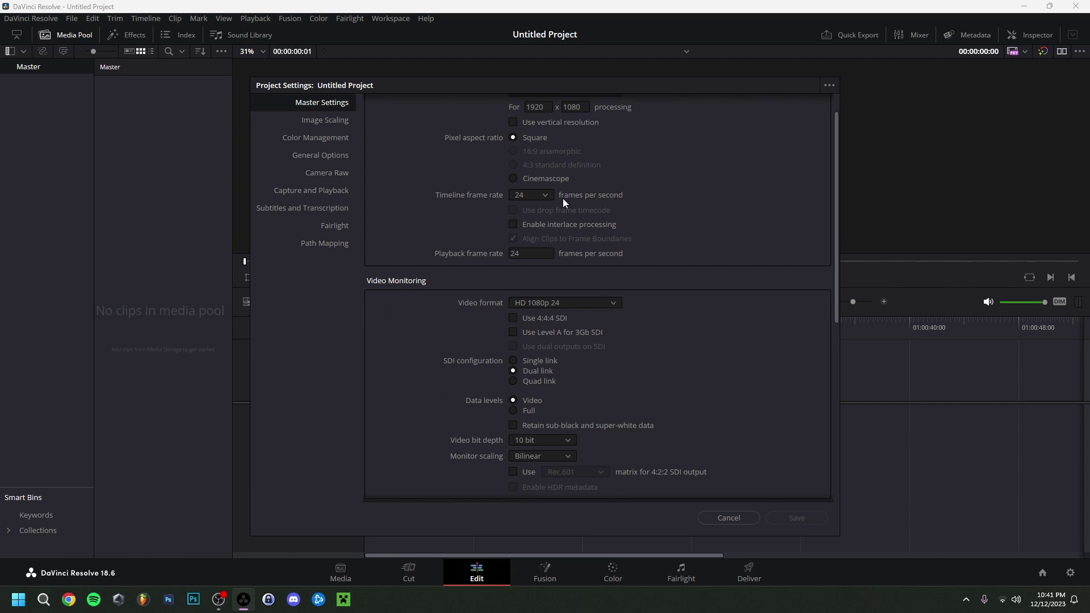
scroll(567, 258, down, 2)
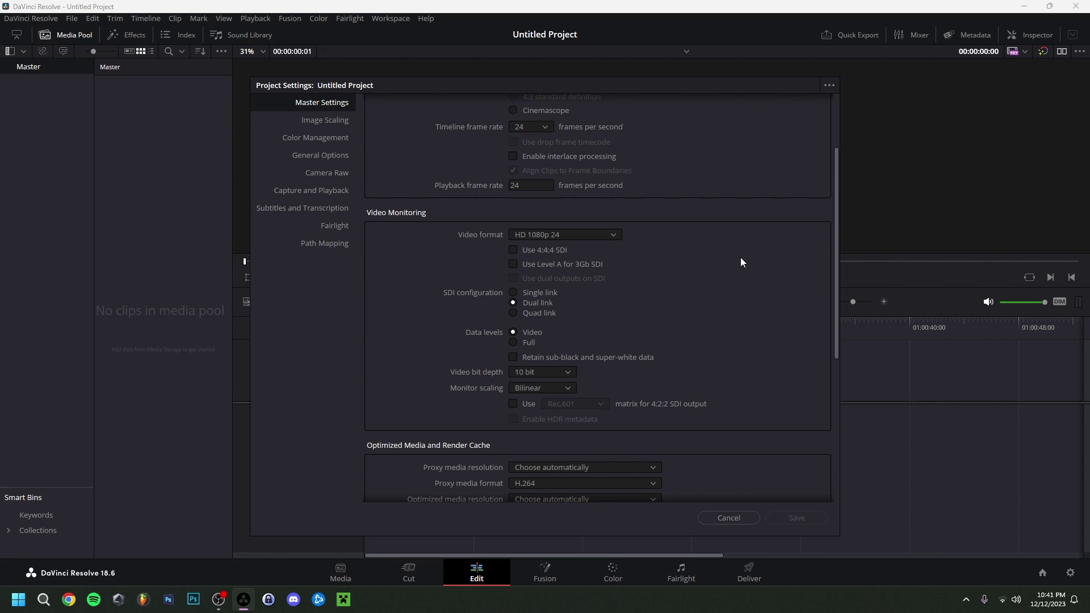
click(566, 237)
click(574, 232)
scroll(690, 306, down, 4)
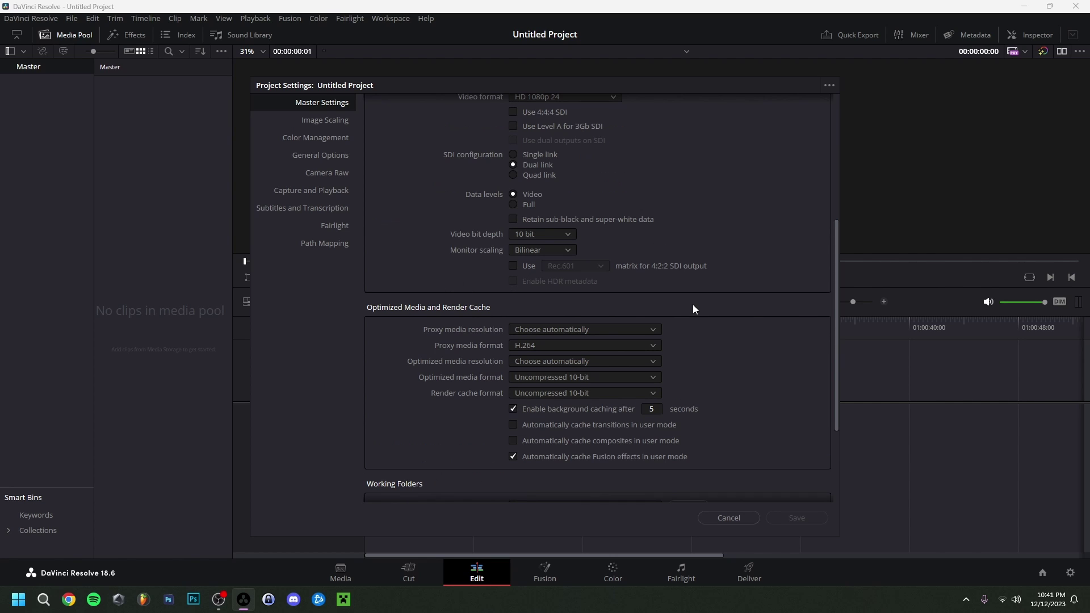
click(728, 518)
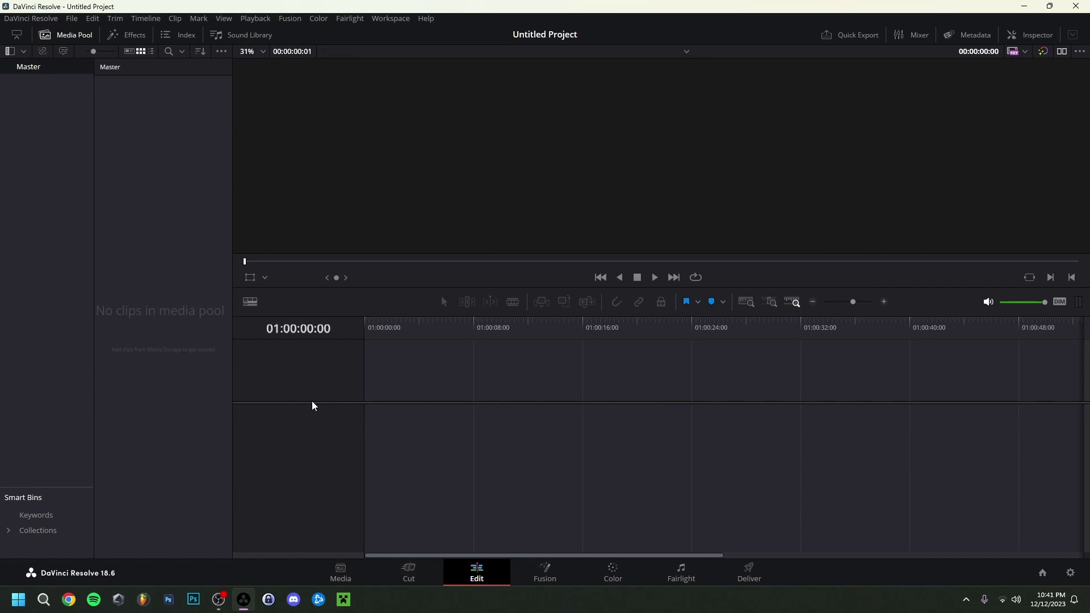
right_click(157, 232)
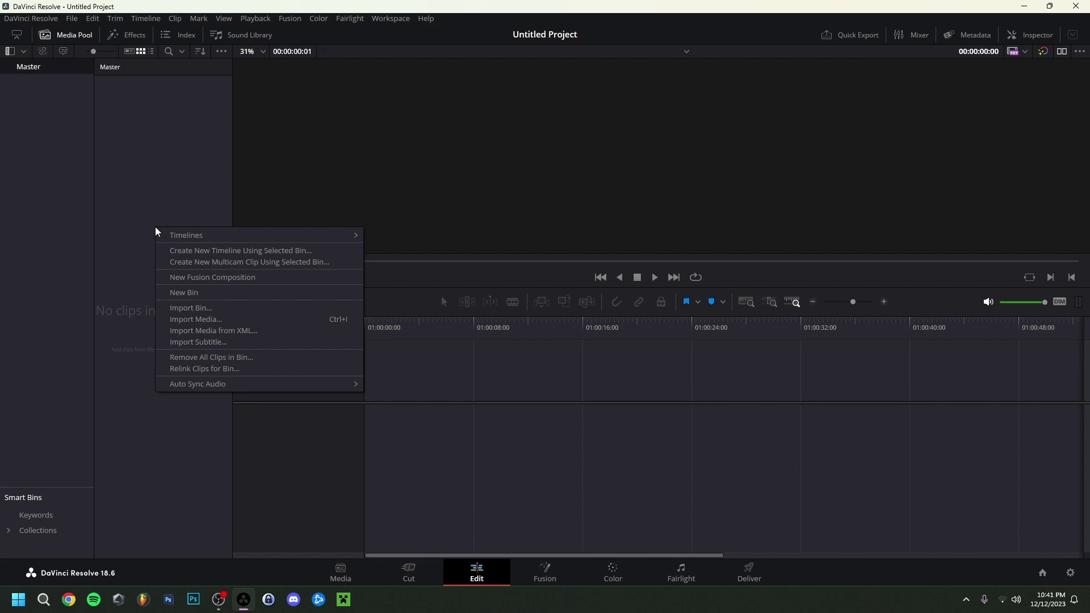
click(196, 319)
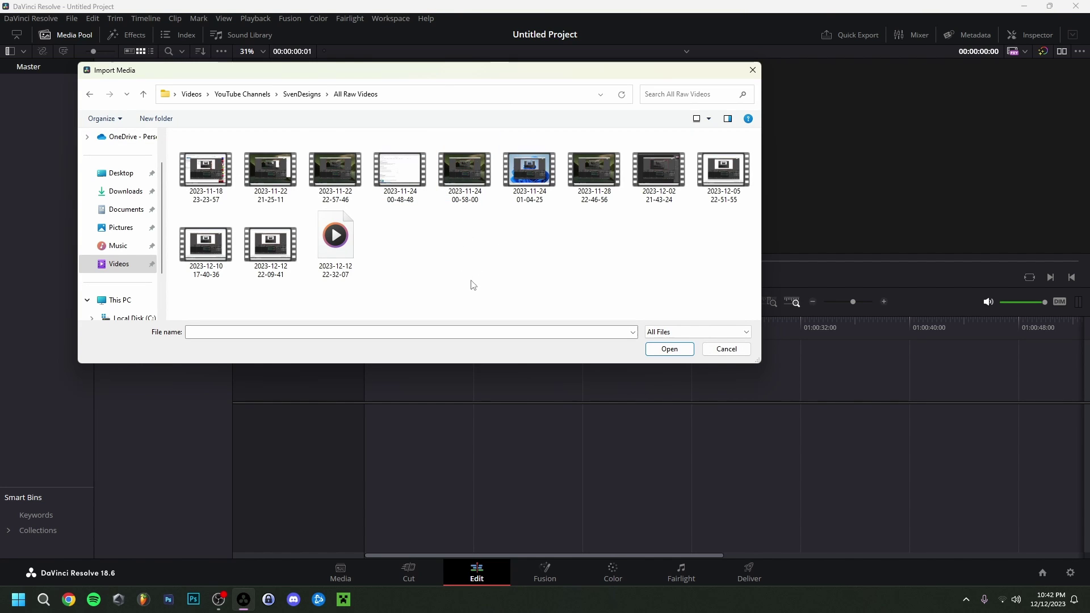
click(268, 256)
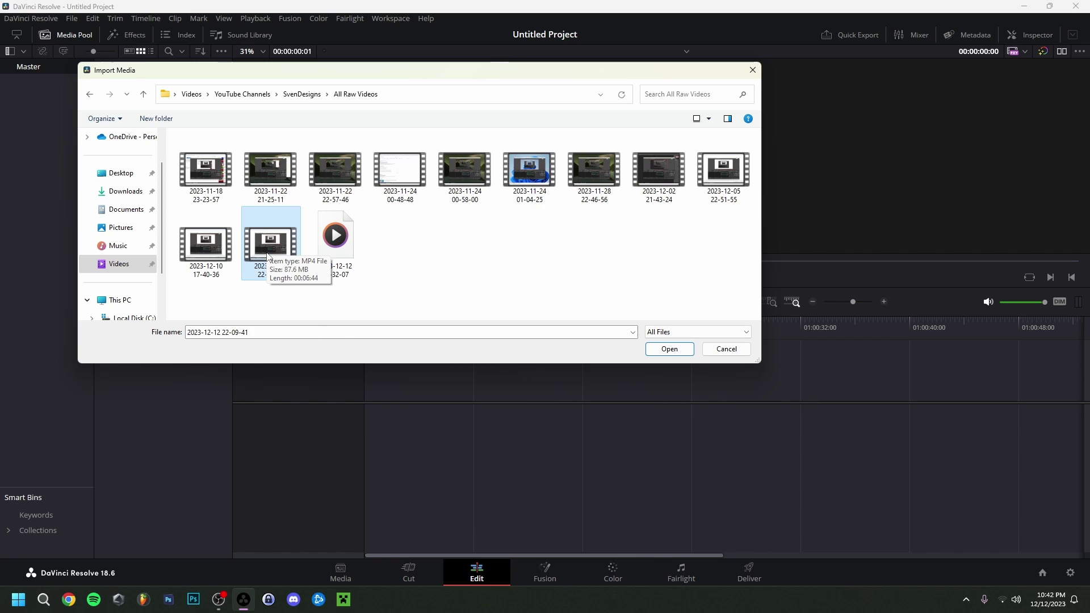
click(661, 349)
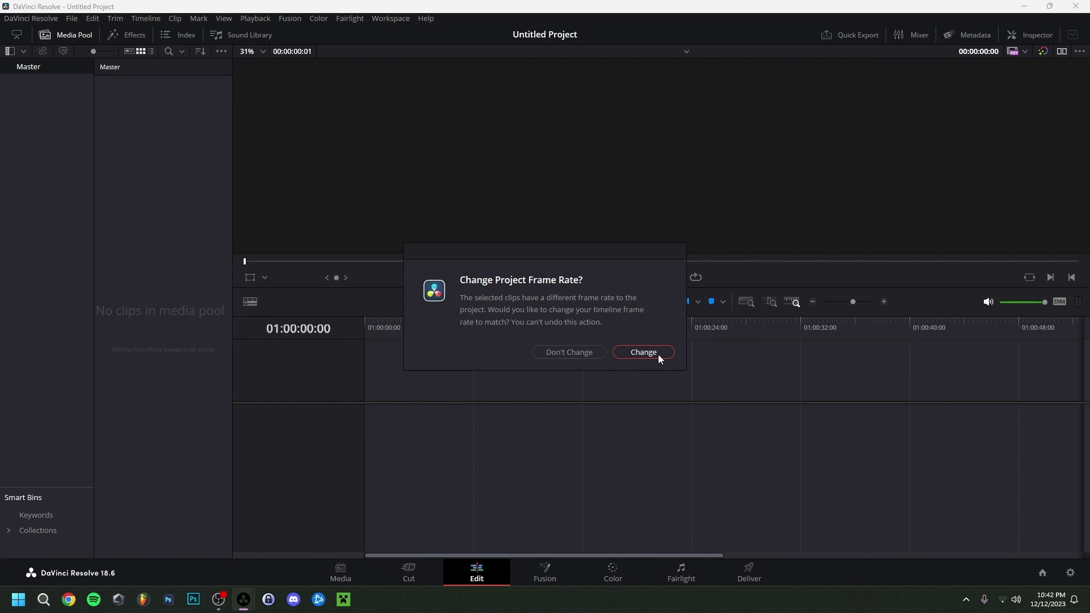
click(637, 352)
drag(162, 104, 379, 141)
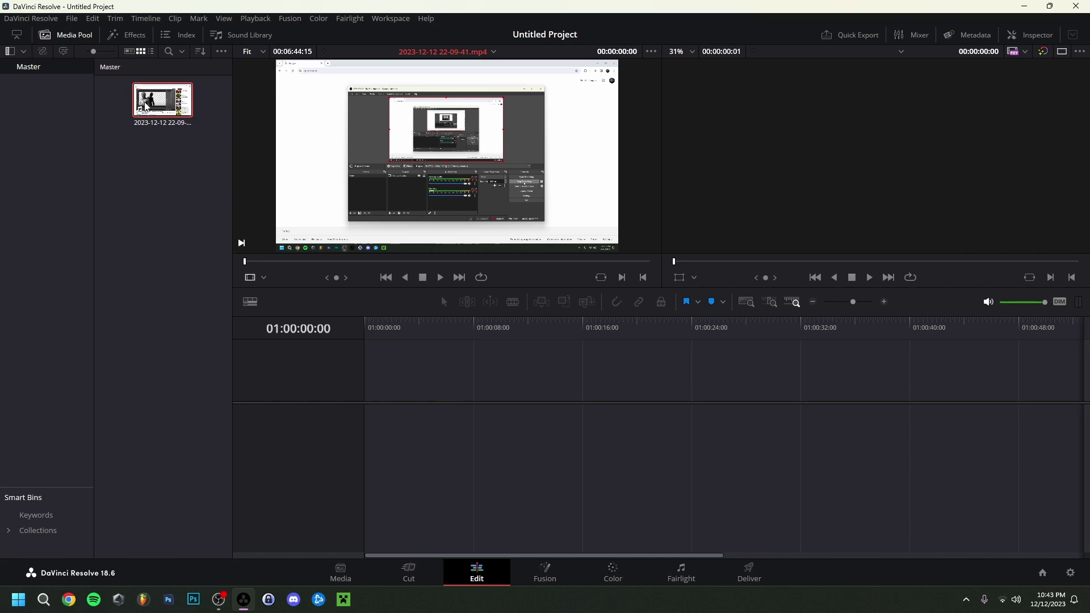
Toggle the viewer layout and preview the recording in the source viewer at 00:03:42:45.
click(1062, 52)
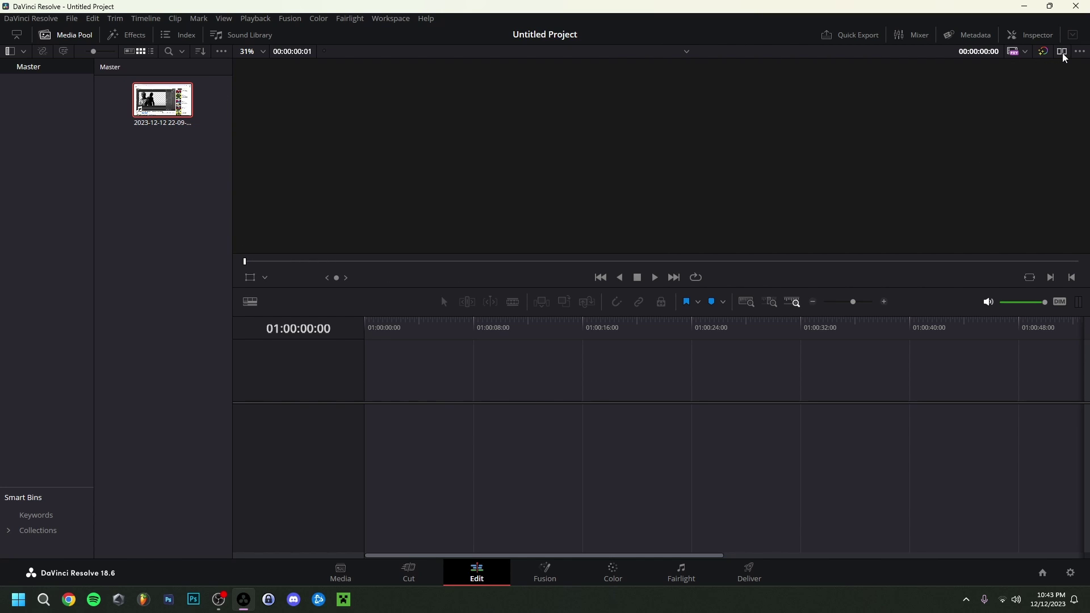
click(1061, 53)
click(454, 261)
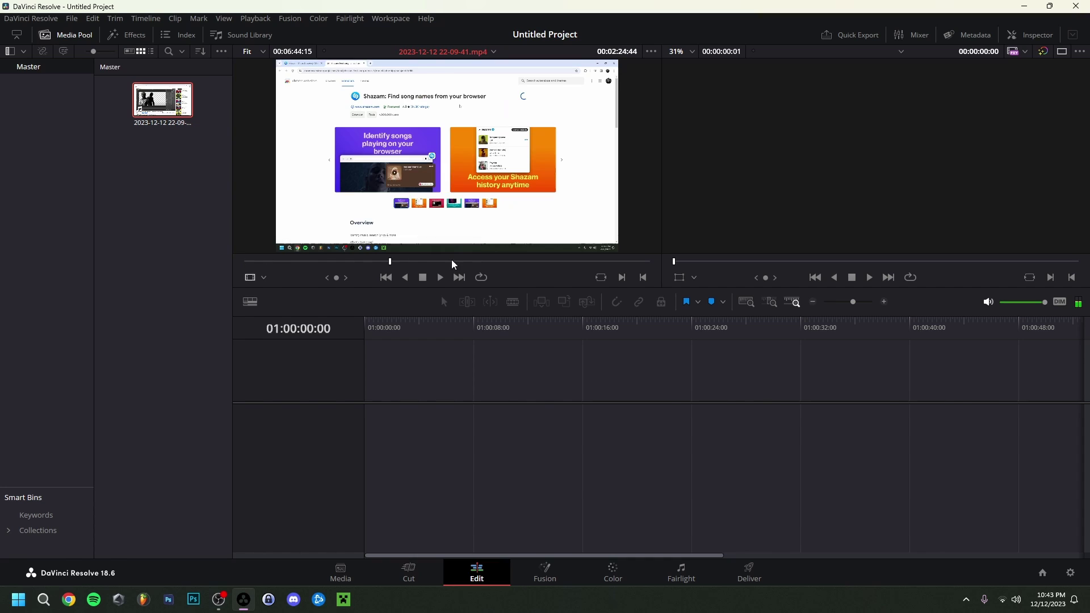
click(467, 262)
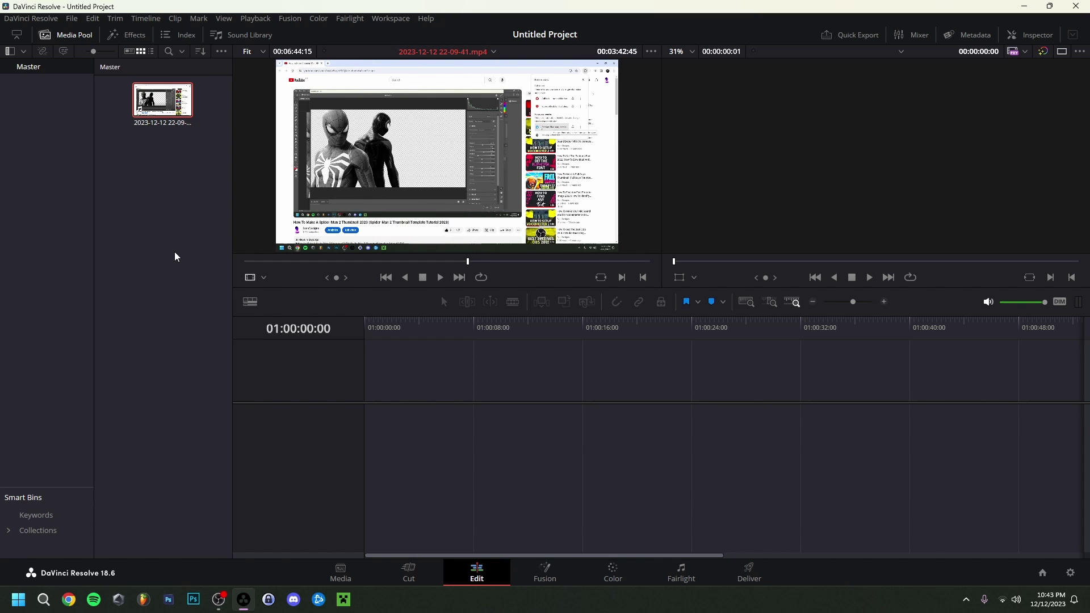
Set a source out point at 00:05:17:10, return to the first frame, and use a single viewer.
right_click(469, 266)
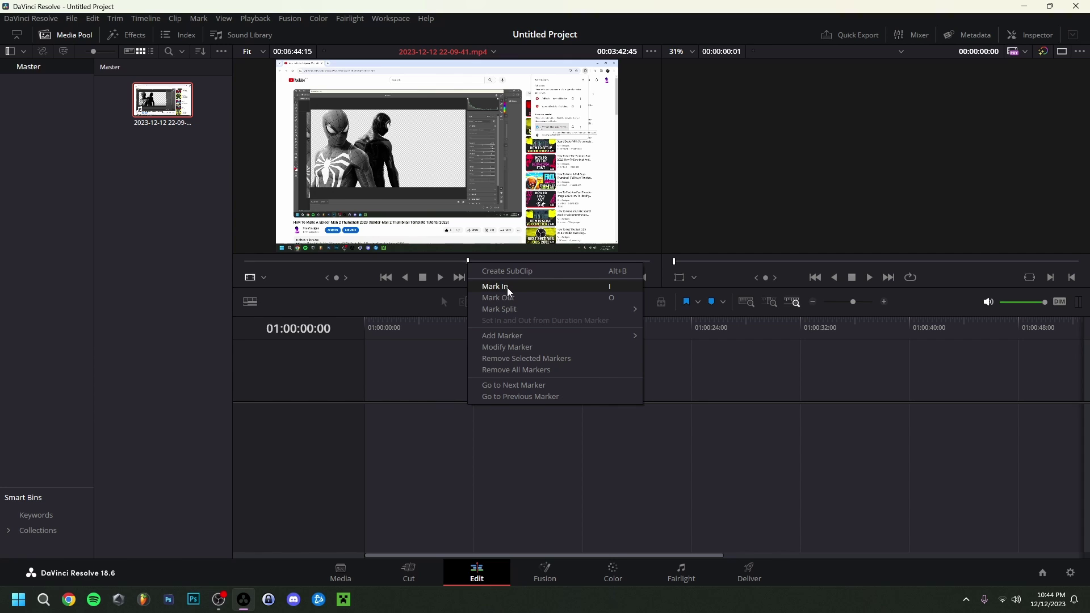
right_click(564, 266)
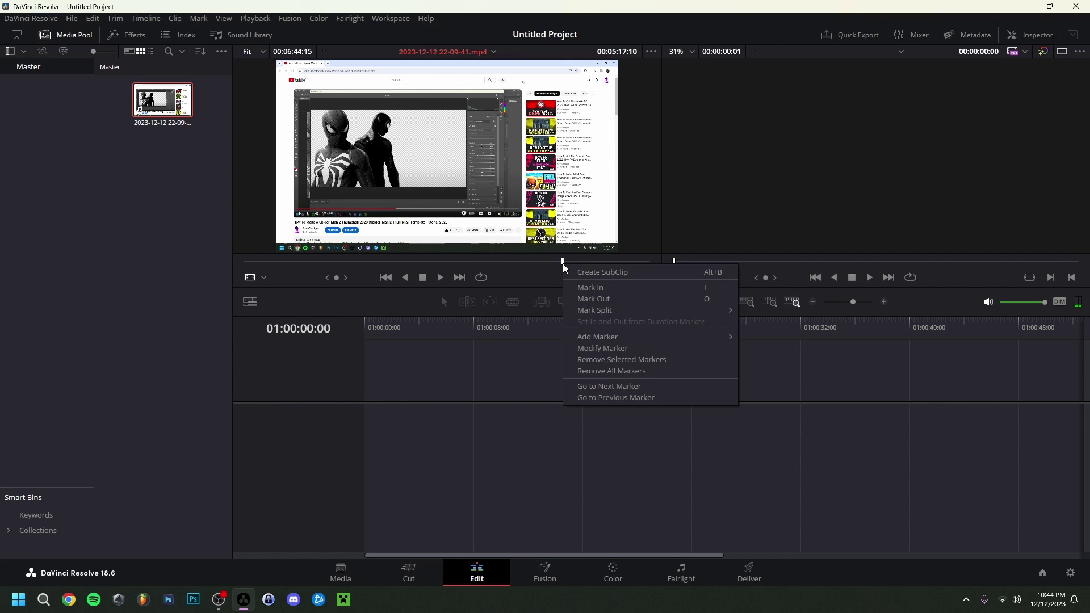
click(587, 301)
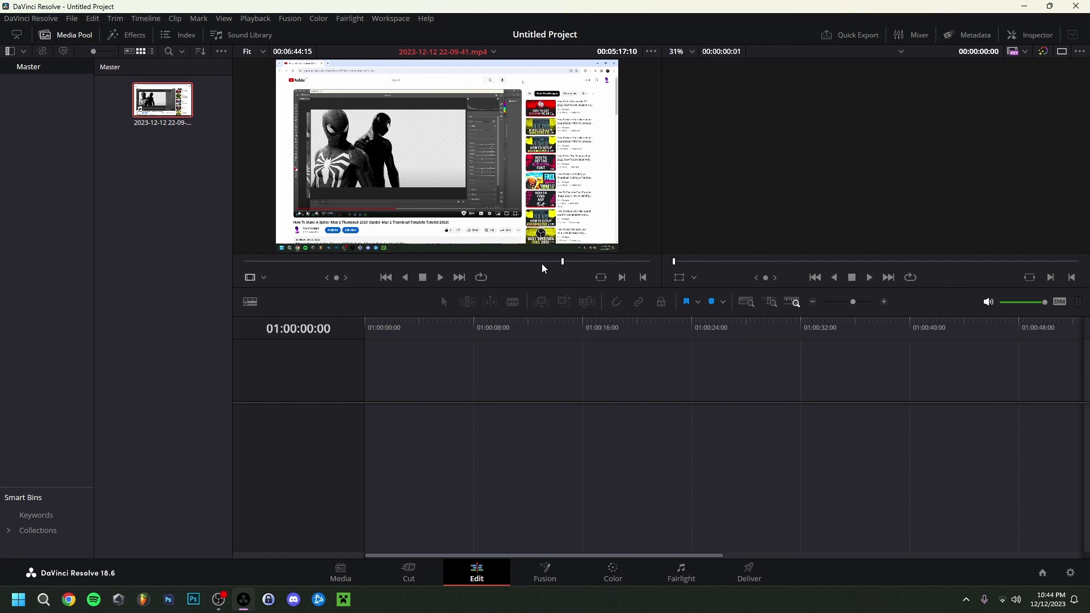
key(Home)
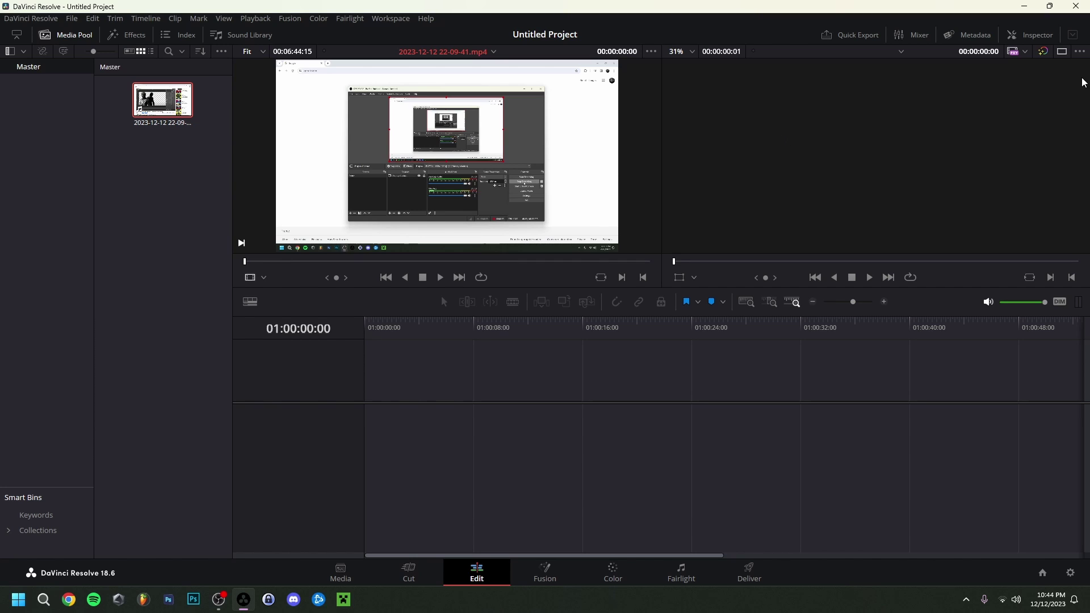
click(1061, 51)
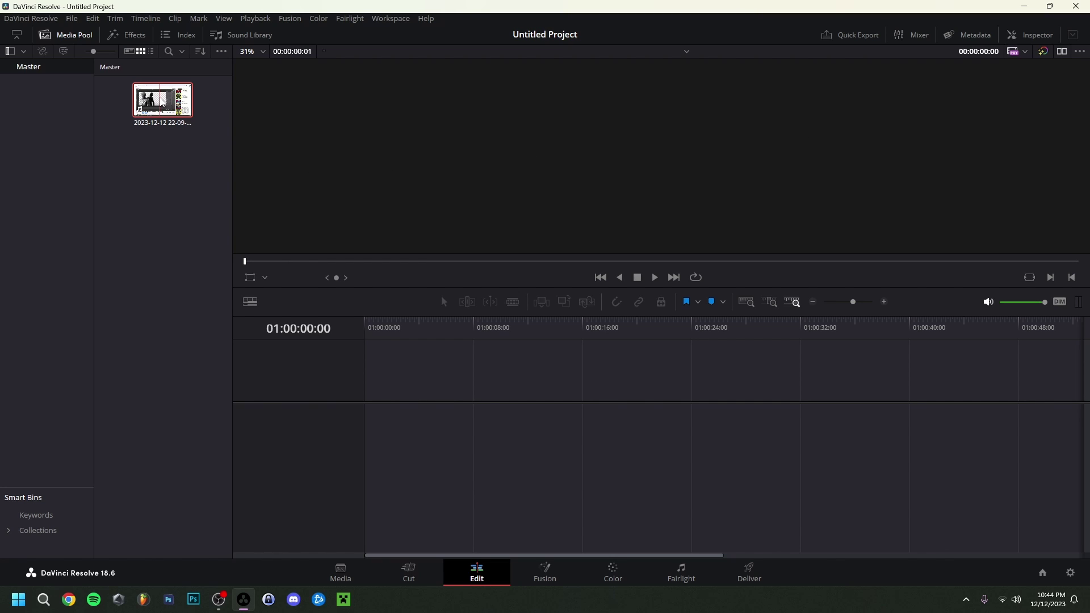
drag(156, 115, 372, 411)
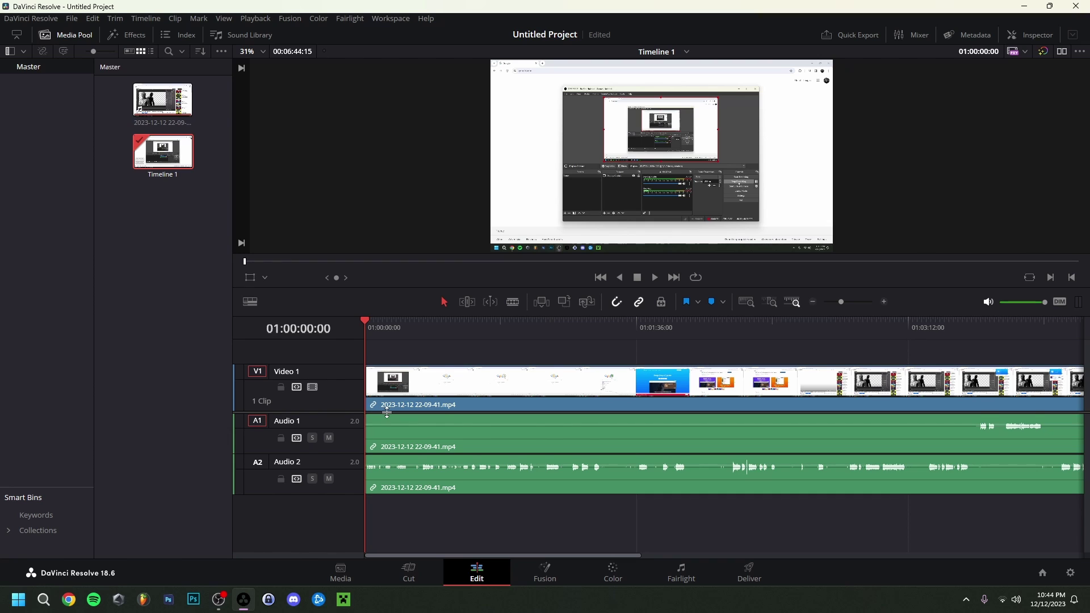
click(1062, 52)
click(650, 51)
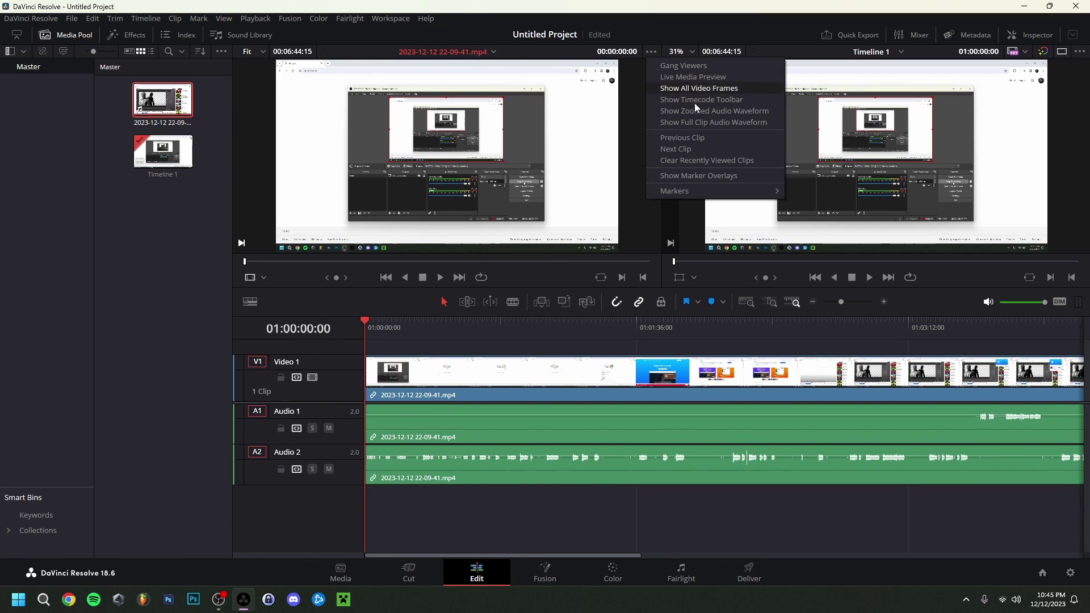
click(672, 162)
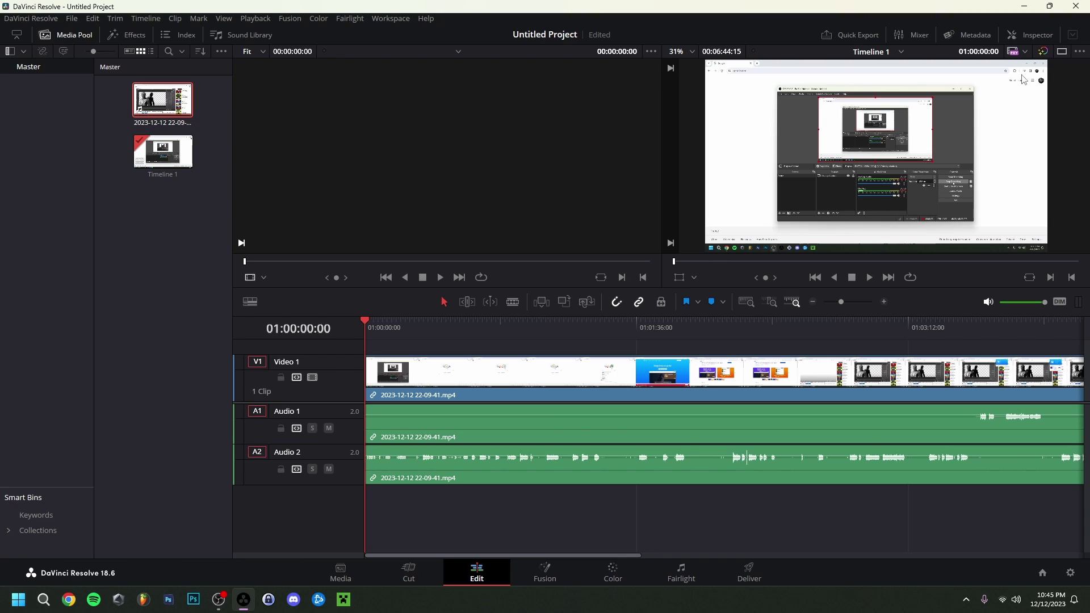
click(1061, 52)
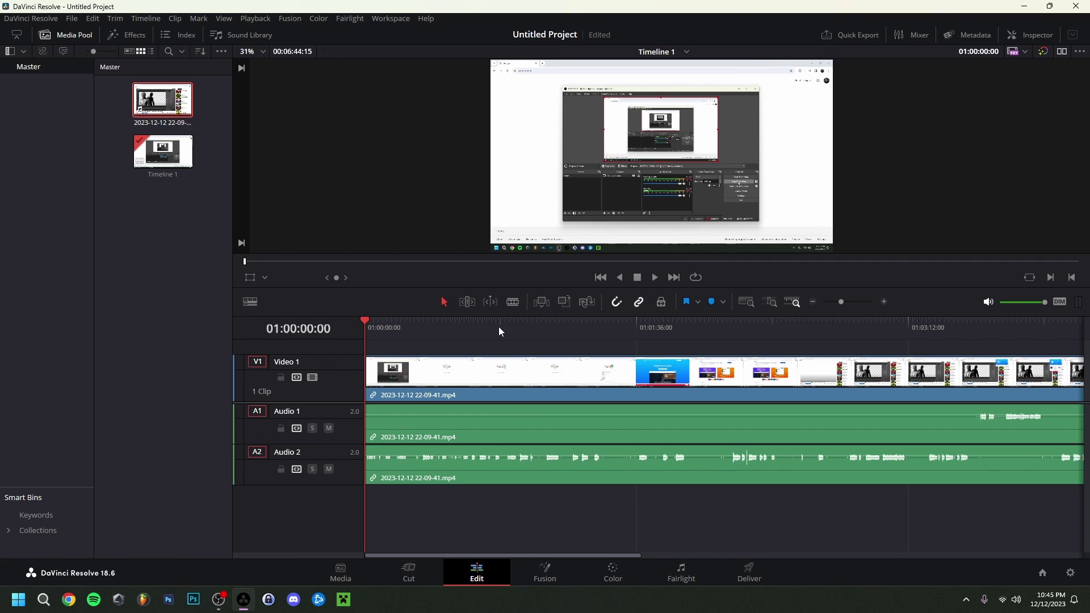
click(390, 326)
click(442, 324)
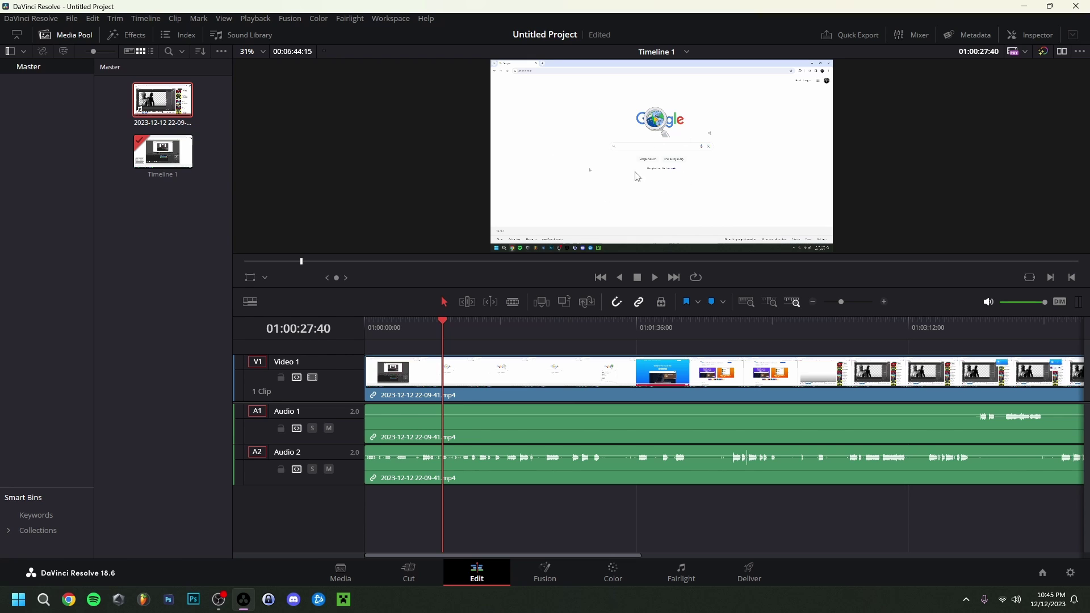
Zoom the timeline out to the whole clip and park the playhead at 01:00:59:46.
key(Home)
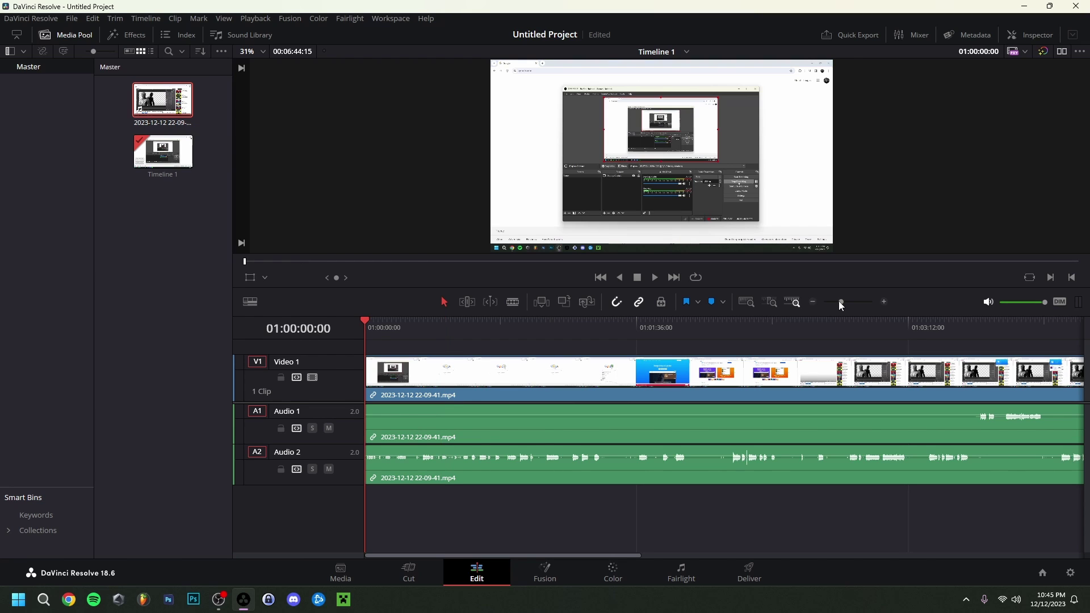
drag(840, 301, 840, 301)
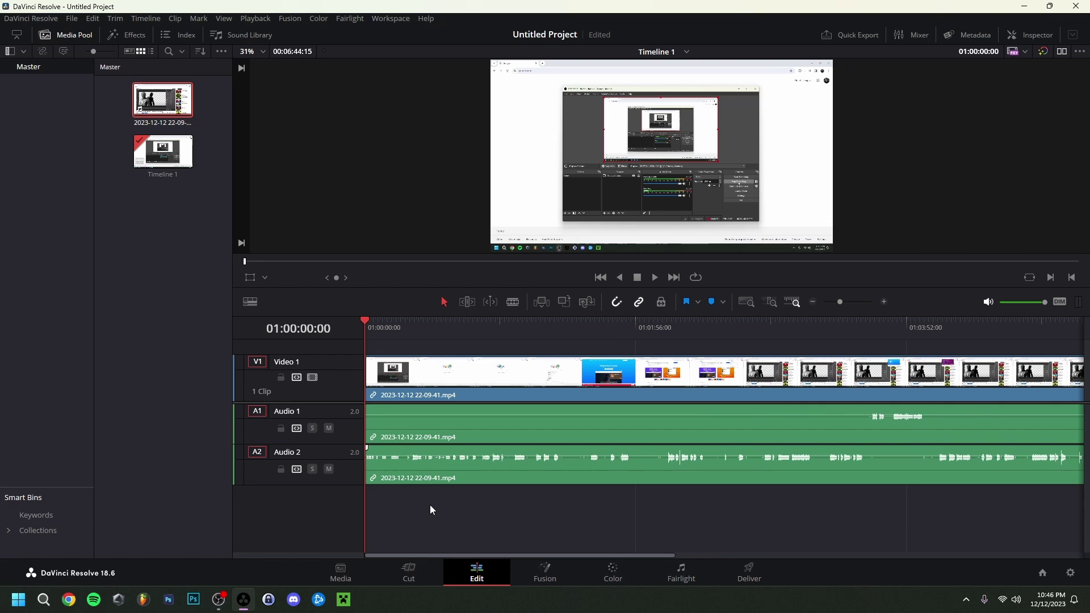
scroll(430, 510, down, 2)
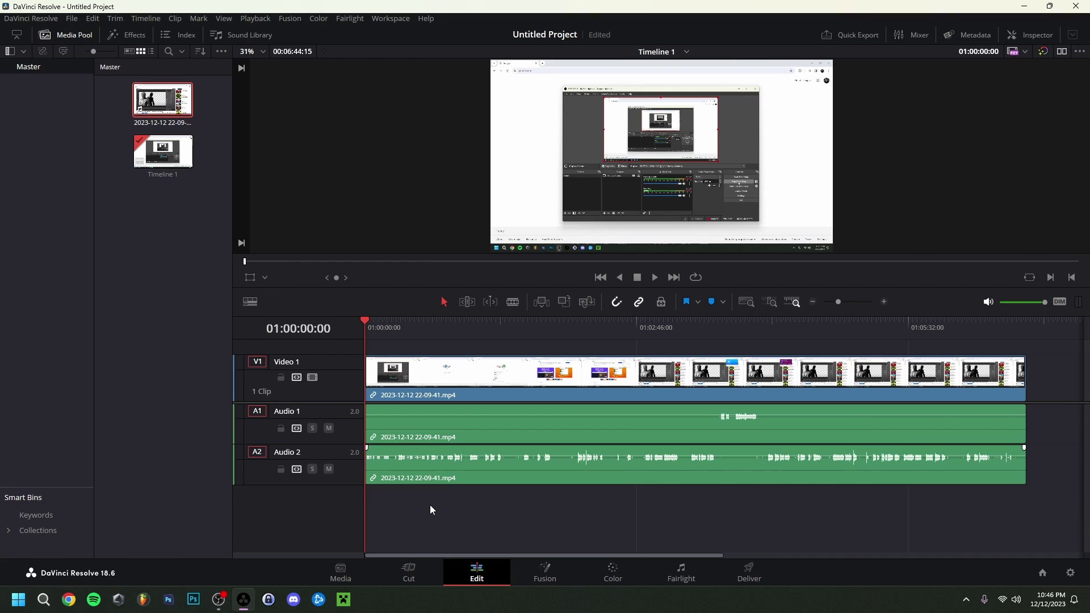
scroll(430, 510, down, 1)
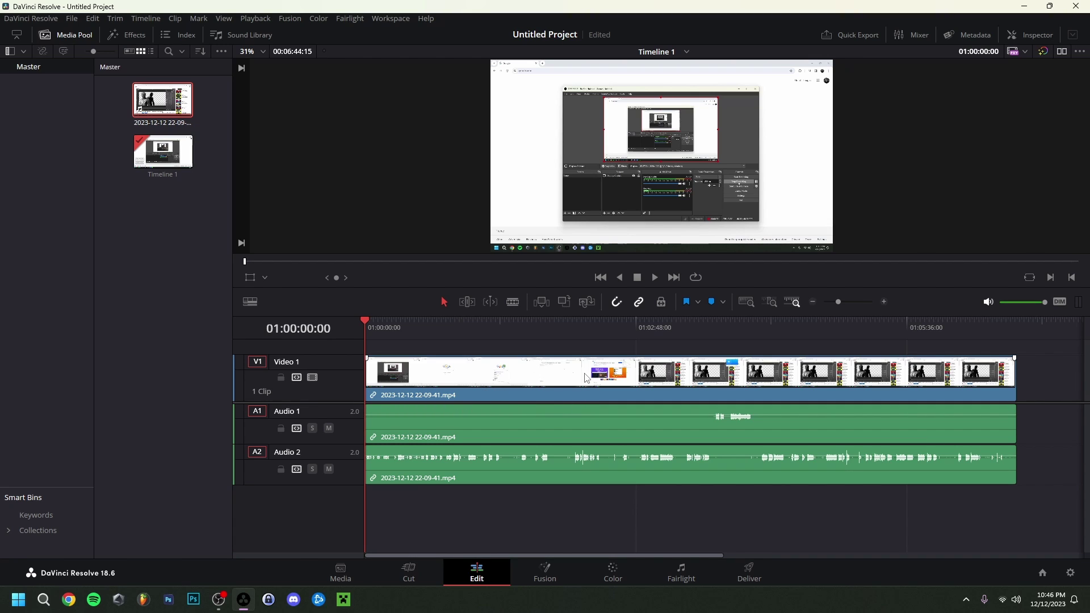
click(497, 324)
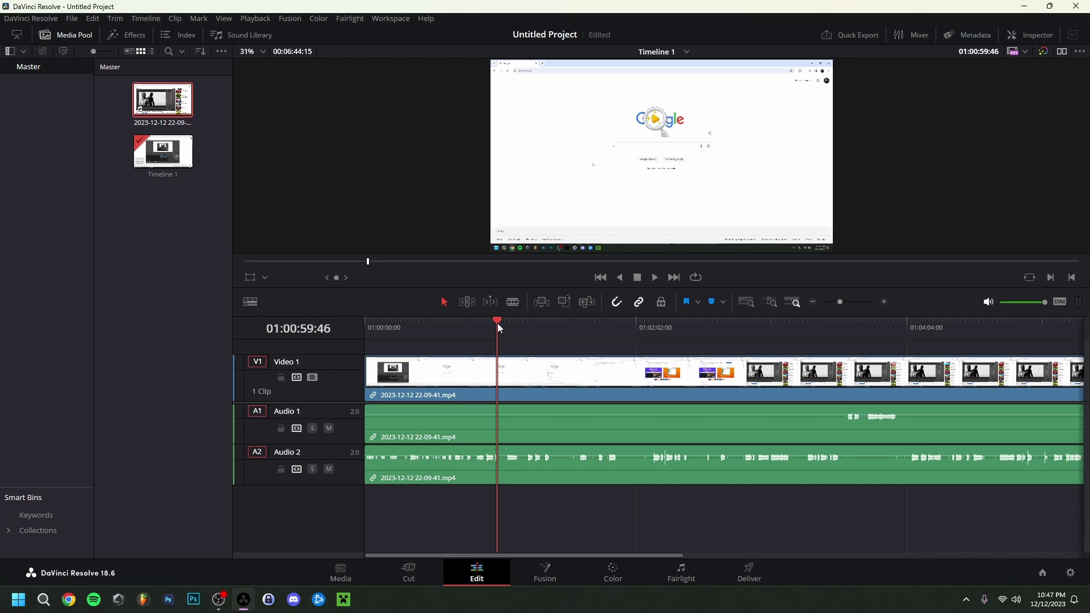
Trim the clip's start to the playhead at 01:01:04:15, leaving a 00:05:40:00 clip.
drag(497, 322, 500, 323)
scroll(526, 413, up, 1)
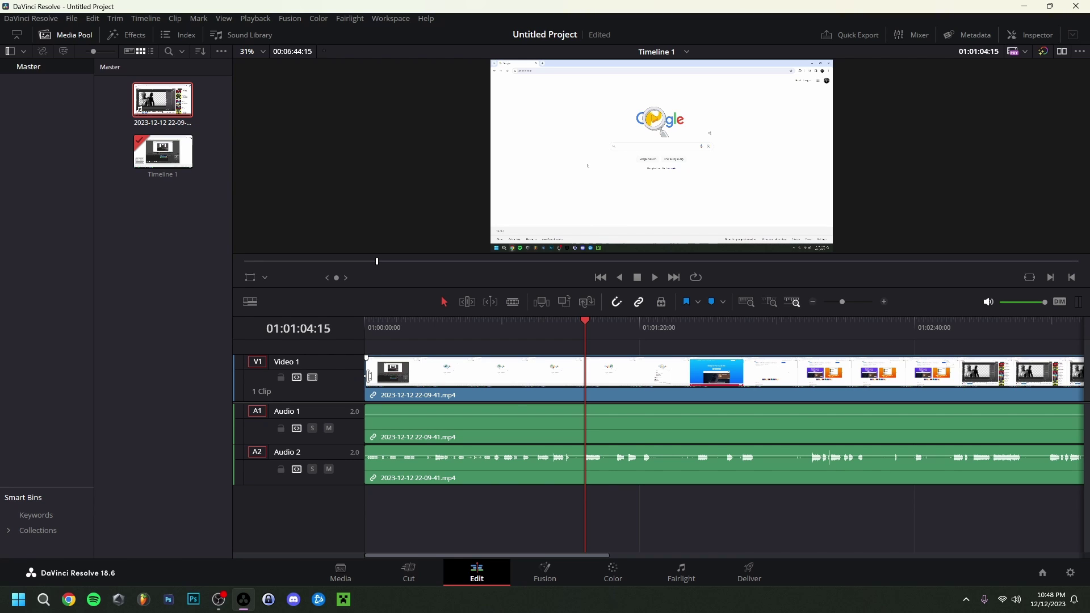
drag(369, 376, 374, 380)
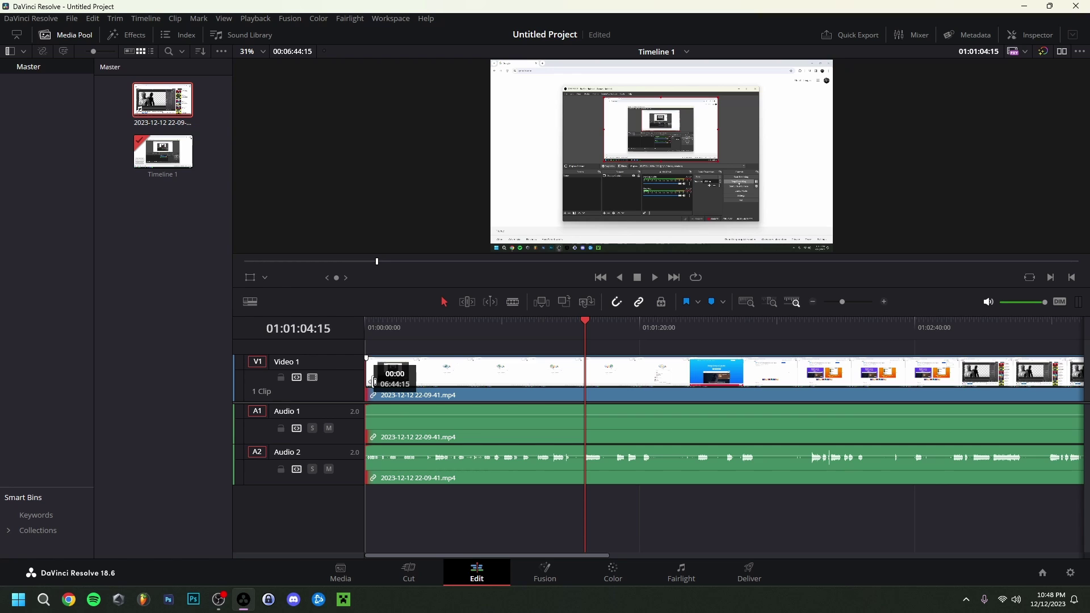
mouse_move(375, 381)
mouse_down()
mouse_move(590, 380)
mouse_move(386, 380)
mouse_up()
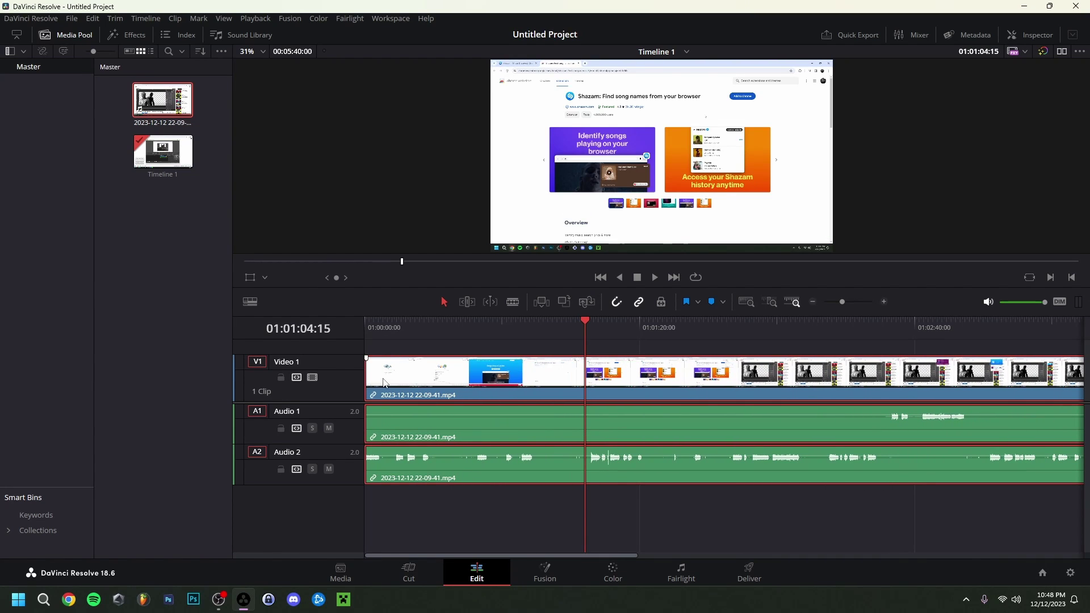
key(Home)
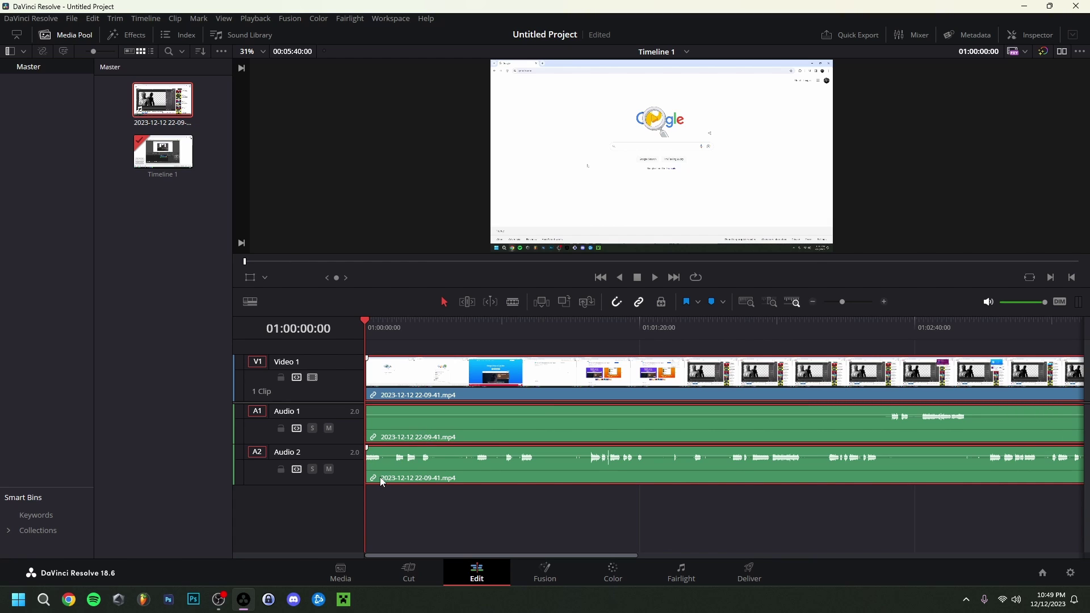
Play from the start, stop at 01:00:03:59, zoom in, and toggle Blade back to Selection mode.
key(space)
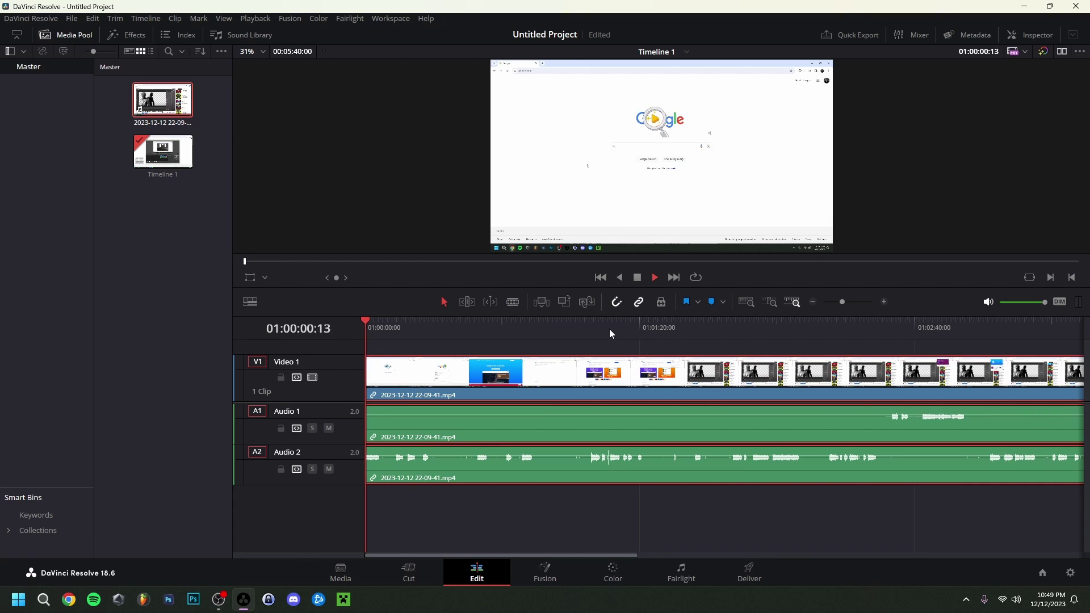
click(638, 278)
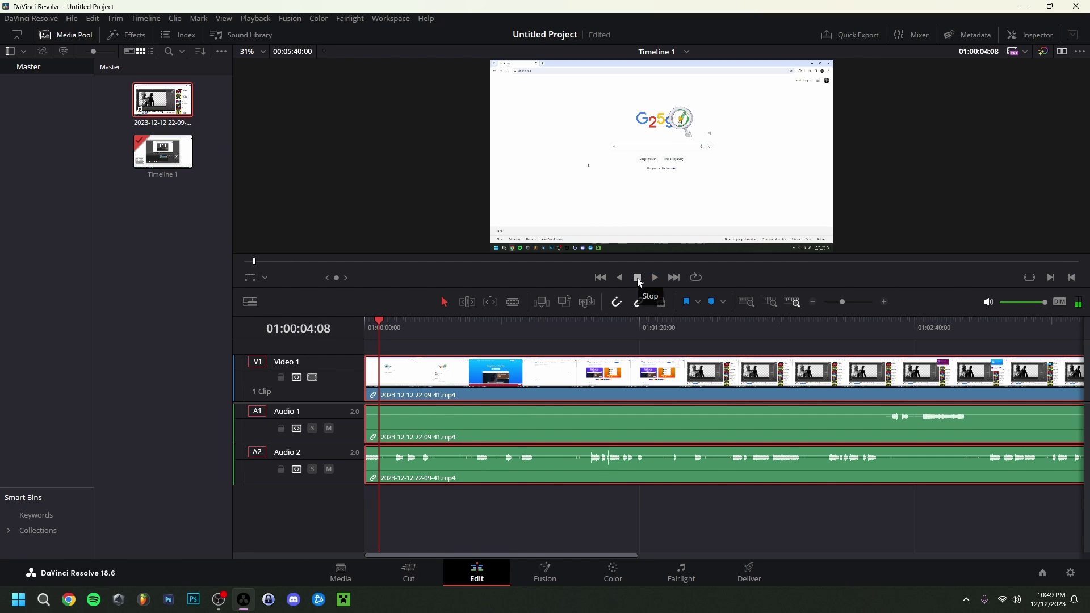
scroll(430, 507, up, 2)
scroll(429, 503, up, 3)
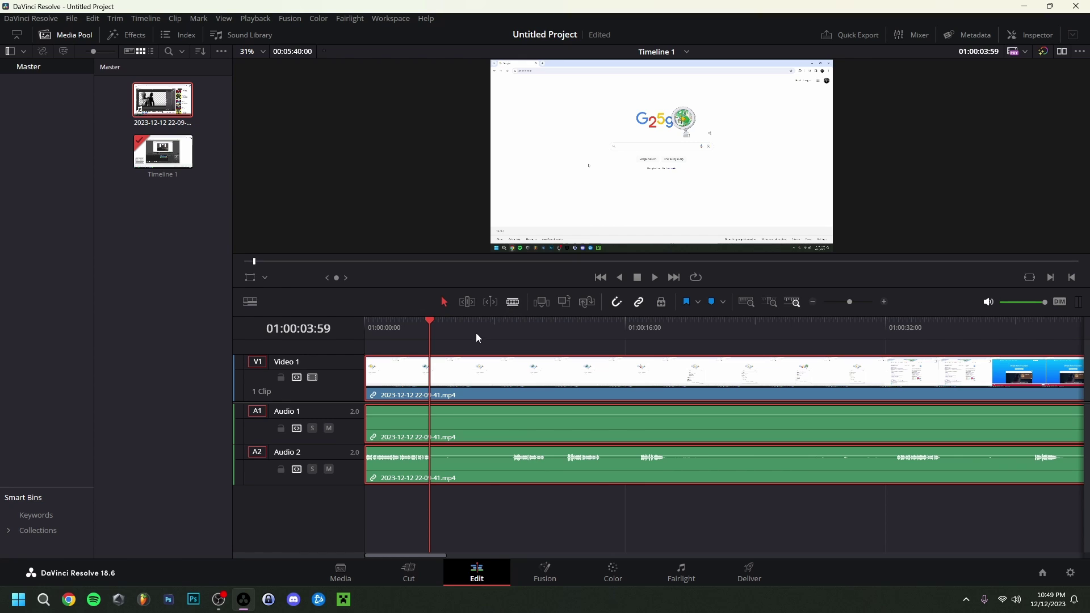
click(513, 302)
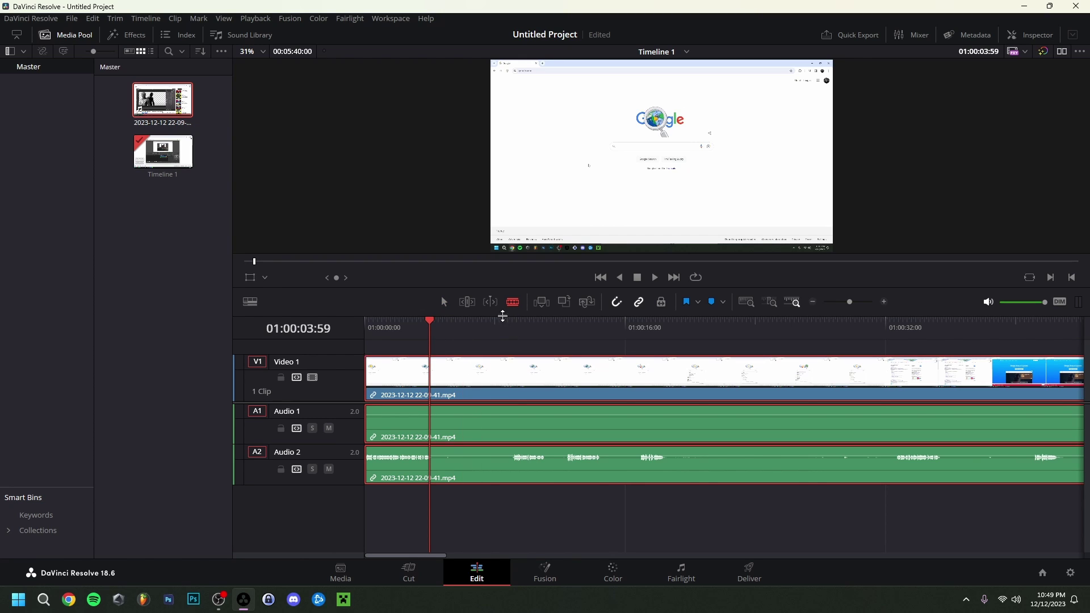
click(444, 301)
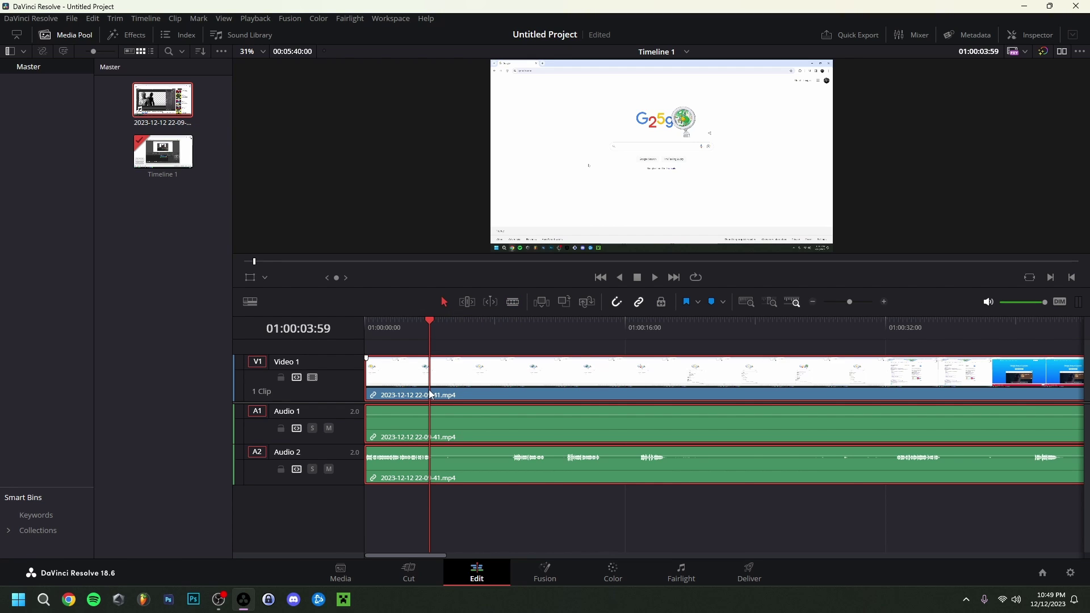
Split the clip and open a gap by moving and trimming the second clip's start.
key(ctrl+b)
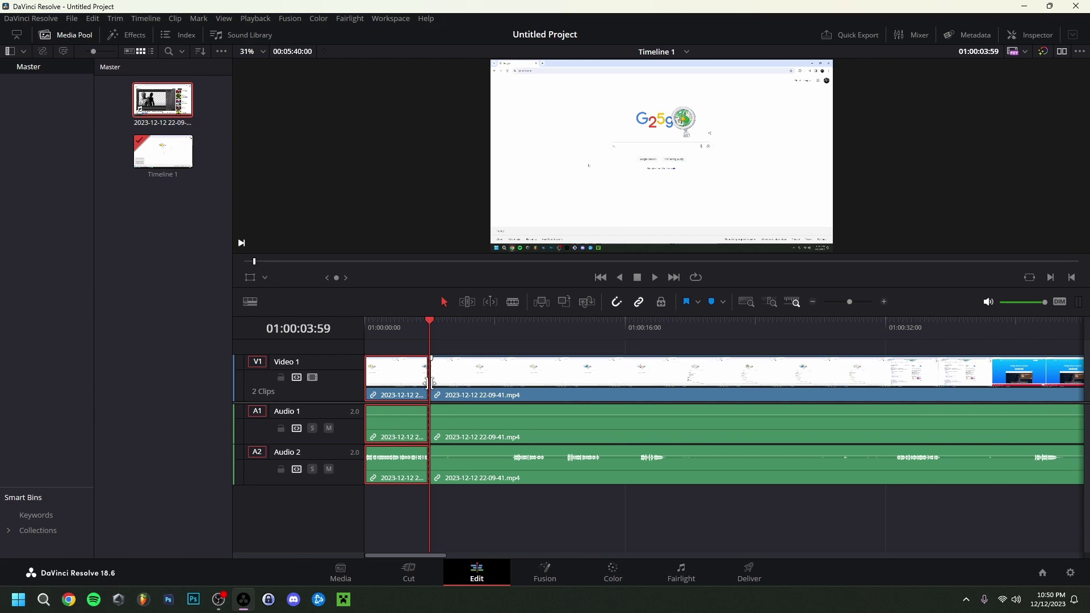
drag(444, 378, 490, 377)
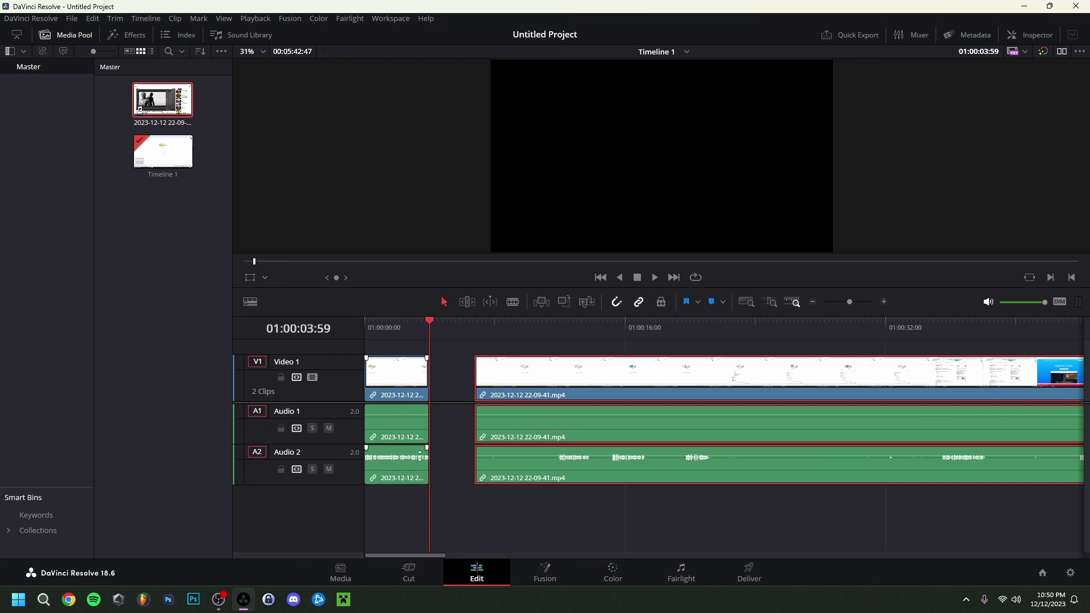
click(561, 320)
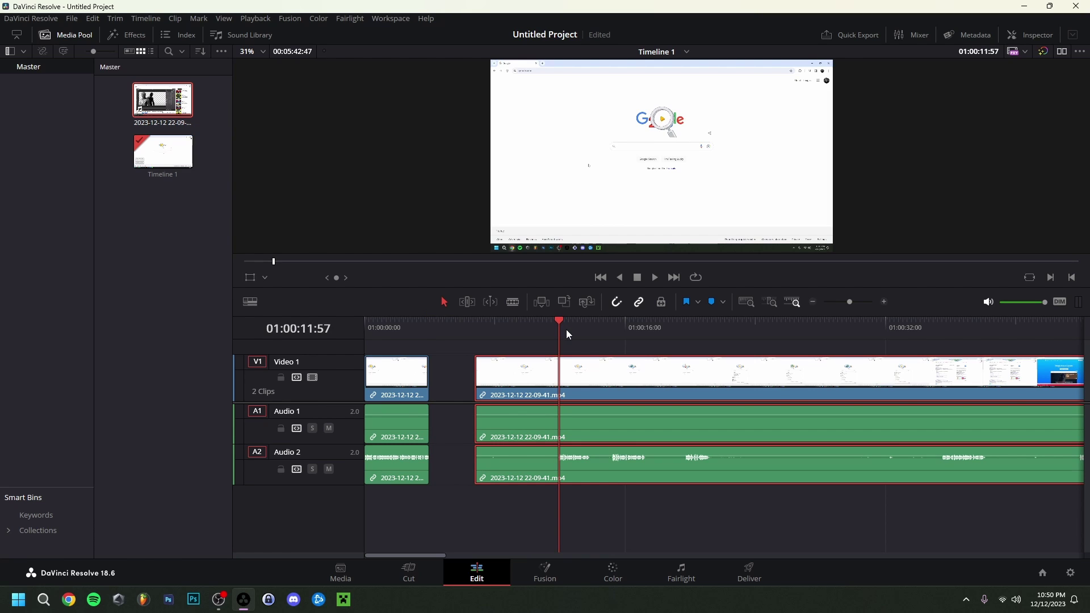
drag(476, 378, 444, 379)
Cut the clip at about 01:00:11:57 and move the long clip further right.
key(ctrl+b)
click(561, 379)
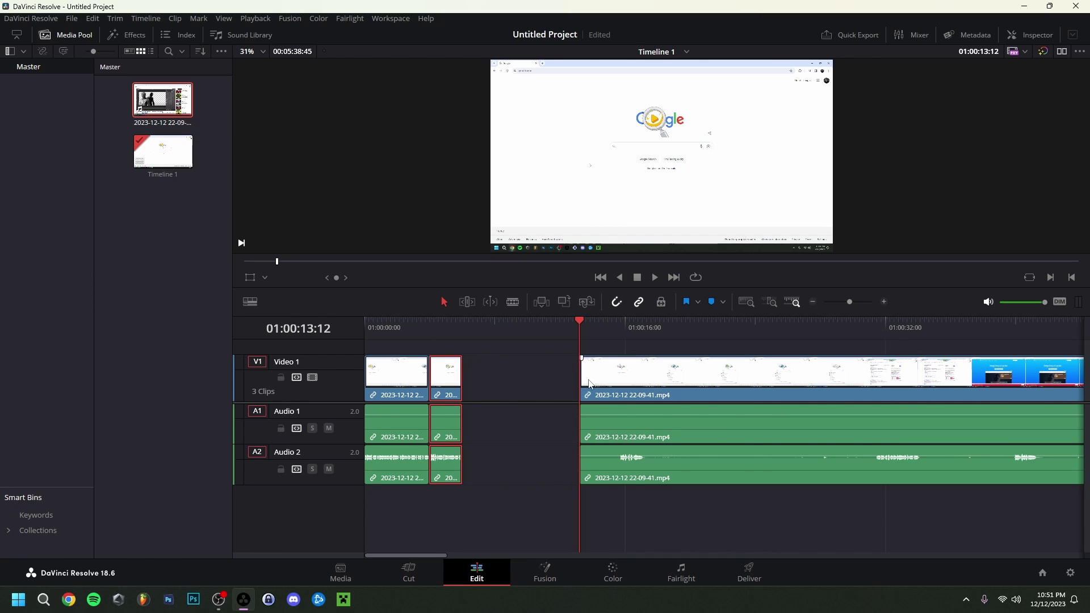
drag(588, 384, 682, 384)
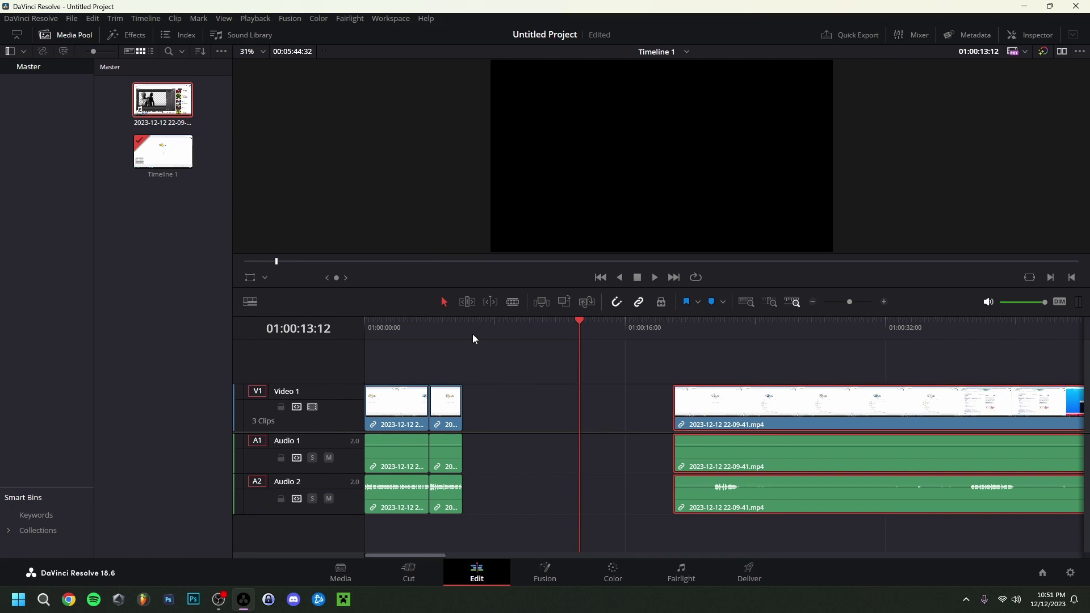
key(ctrl+z)
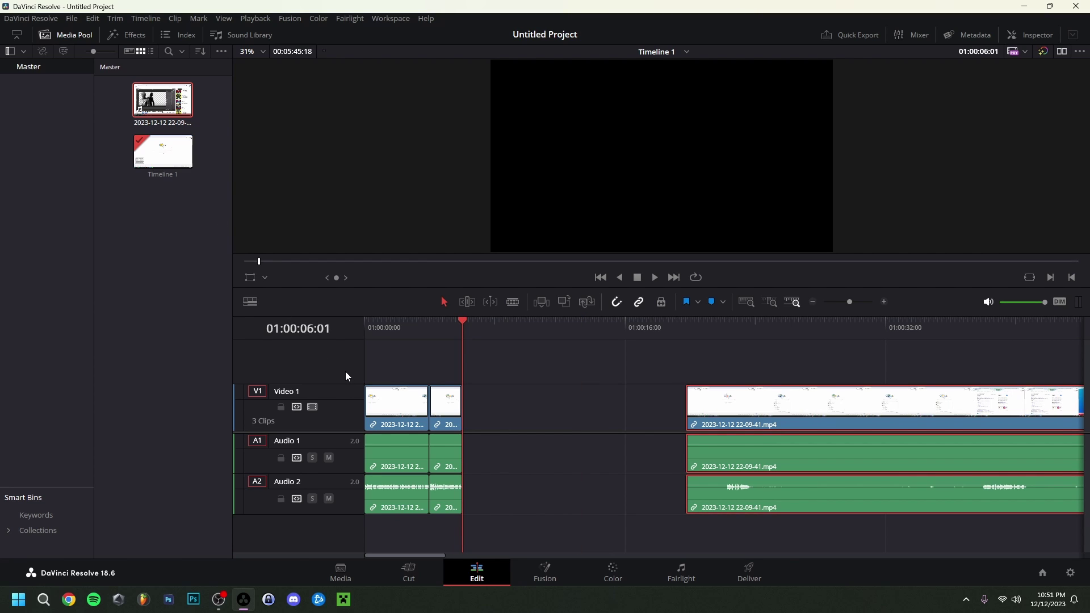
Add a Video 2 track above Video 1, then remove the empty track again.
right_click(345, 366)
click(363, 373)
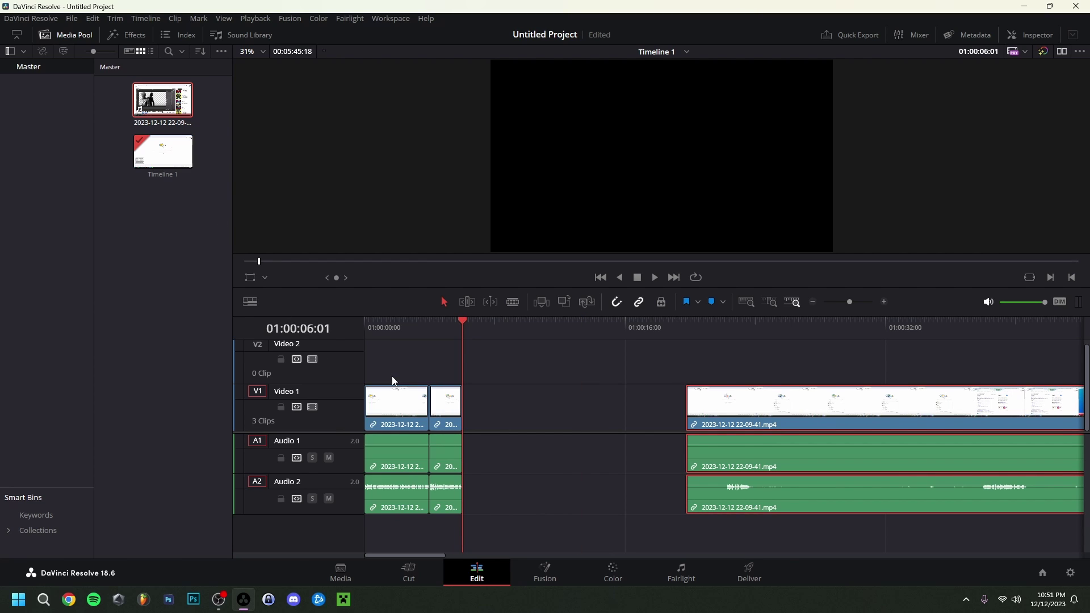
right_click(346, 361)
click(380, 424)
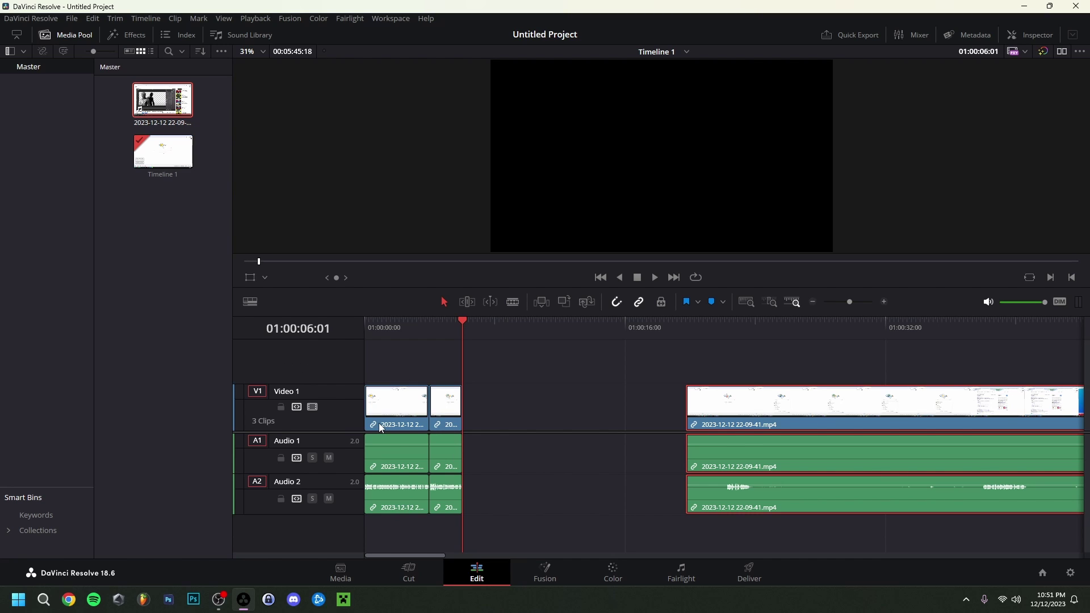
Import SvenDesigns Promo Video.mp4 into the Media Pool and place it on the timeline, nudged slightly earlier.
right_click(172, 244)
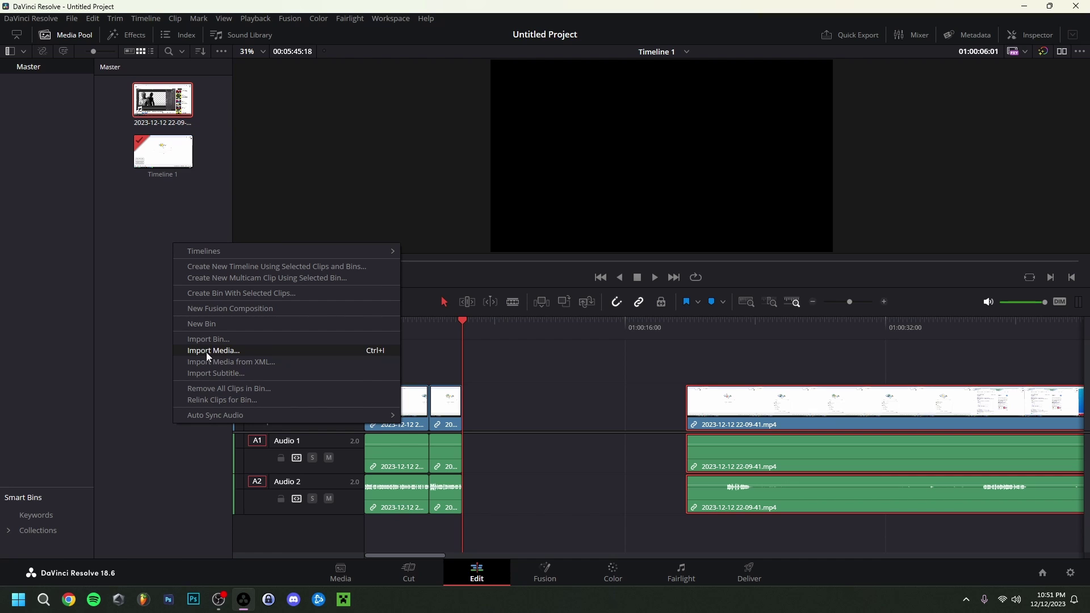
click(207, 356)
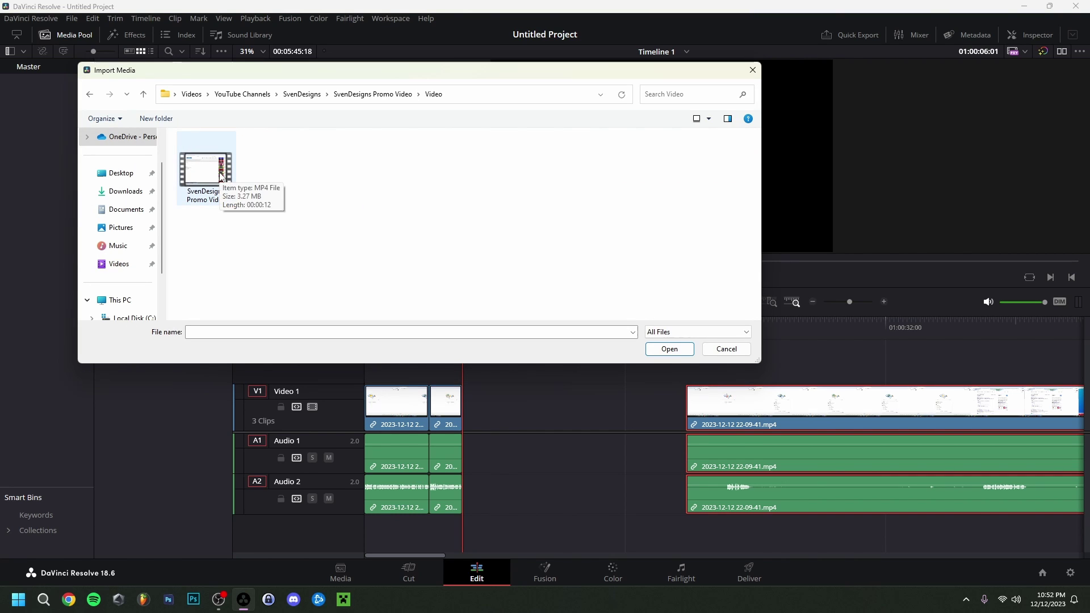
double_click(220, 176)
drag(163, 151, 476, 397)
drag(547, 405, 511, 377)
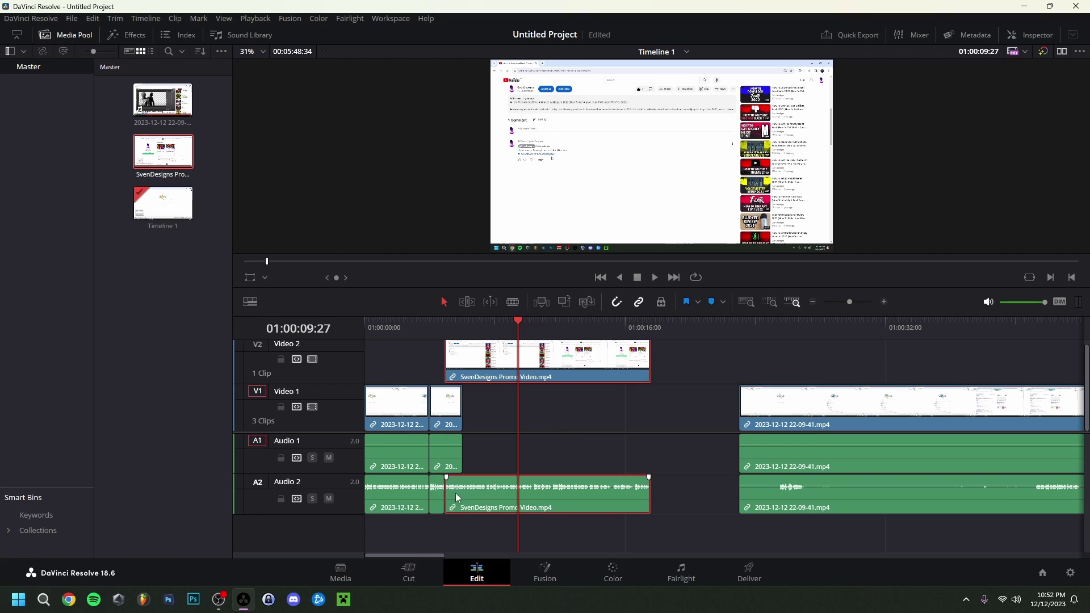
Add a new stereo audio track to the timeline.
right_click(353, 392)
mouse_move(408, 400)
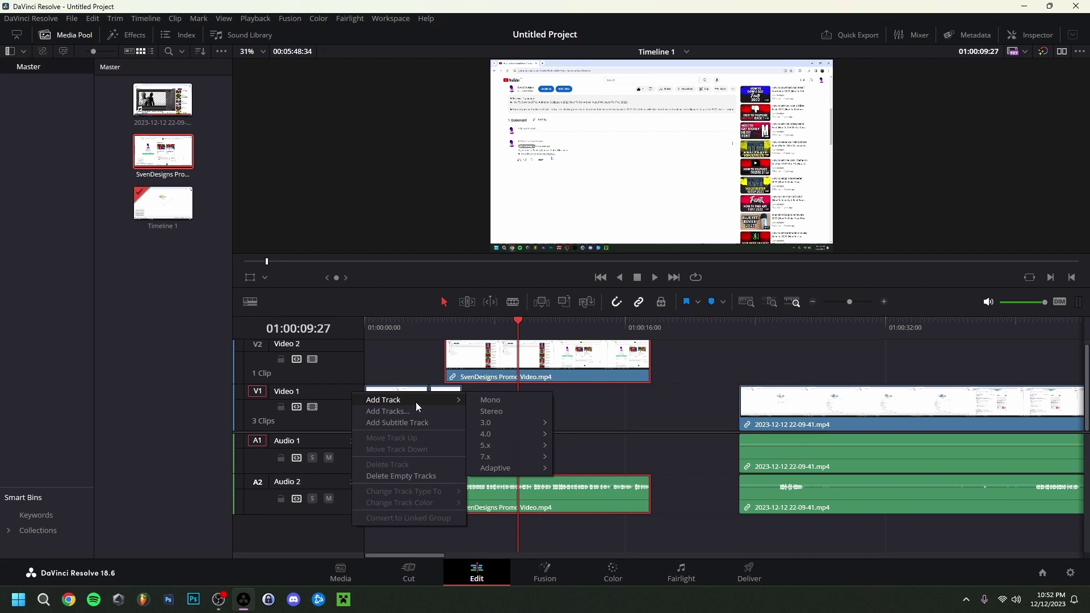
click(485, 410)
Shift the promo clip slightly earlier, review it in playback, then undo the move.
drag(543, 376, 528, 376)
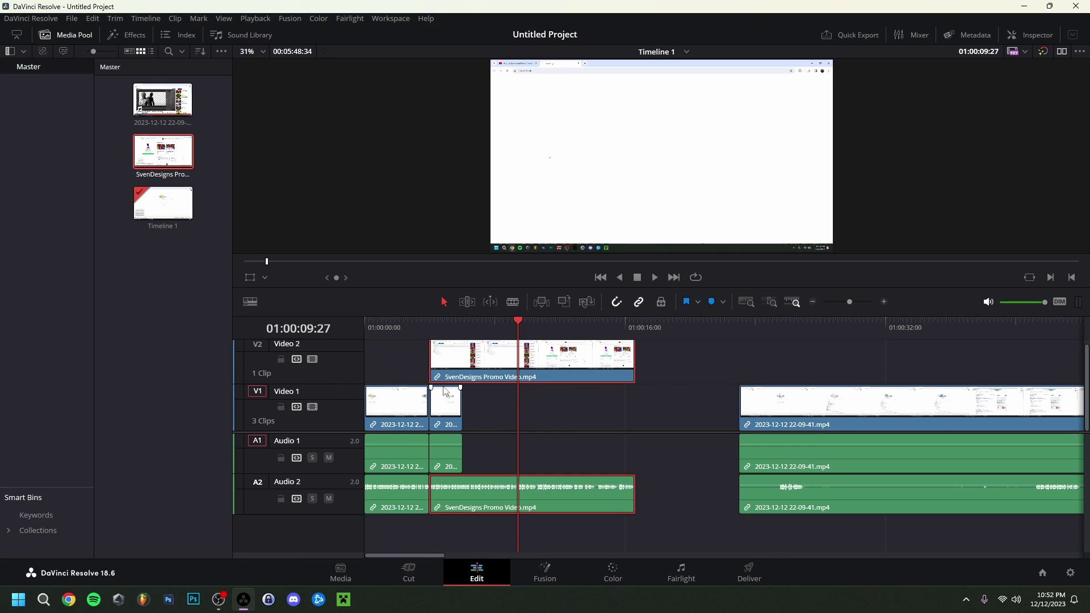
key(Up)
key(space)
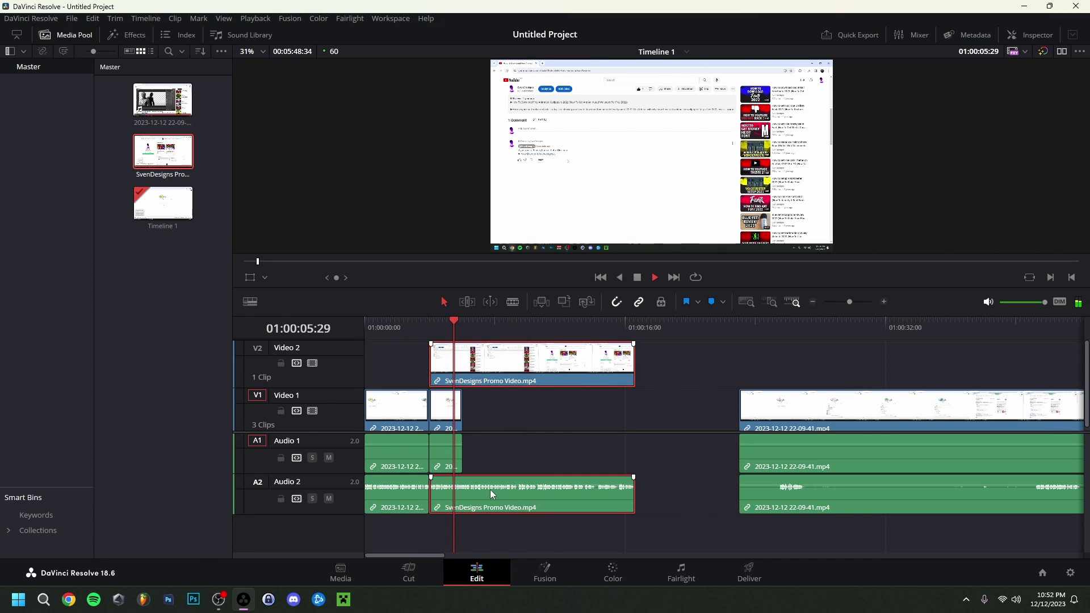
key(space)
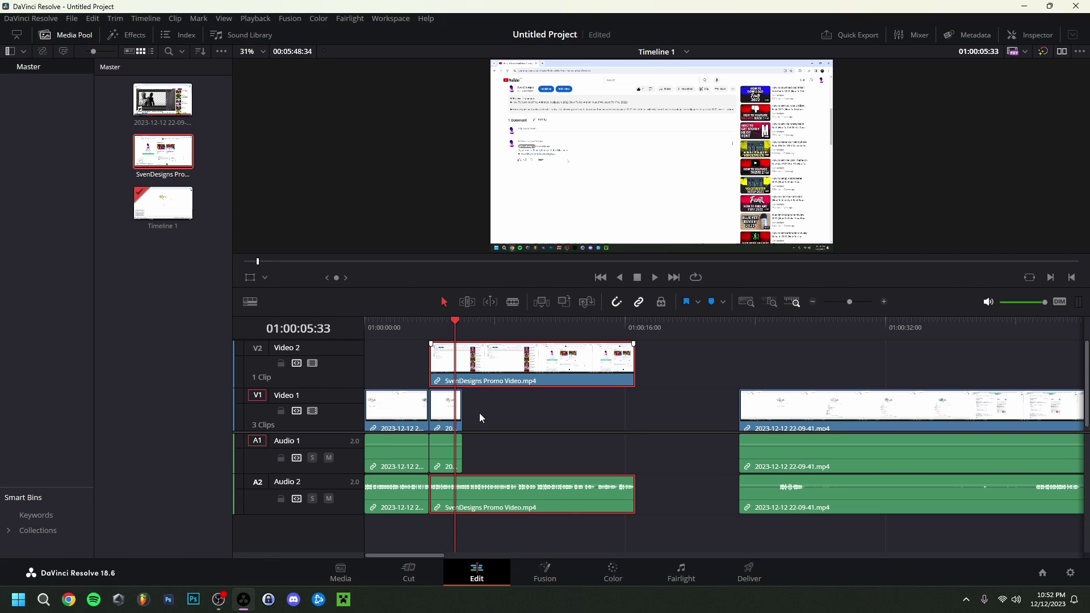
key(ctrl+z)
Try sliding the promo clip earlier from around 01:00:04:59, undoing each test move.
click(431, 324)
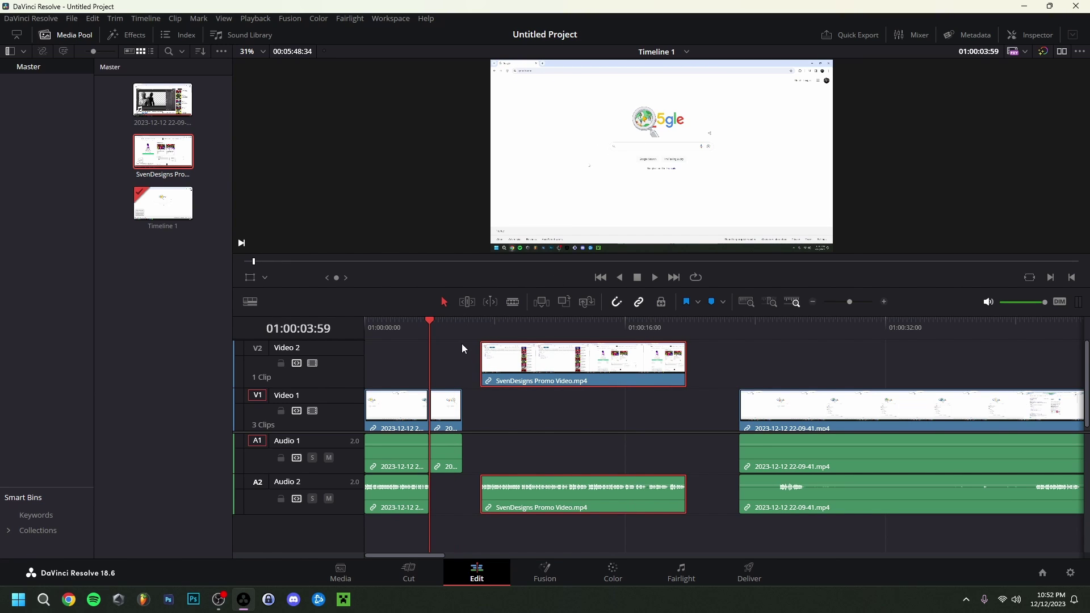
click(445, 321)
drag(519, 363, 476, 386)
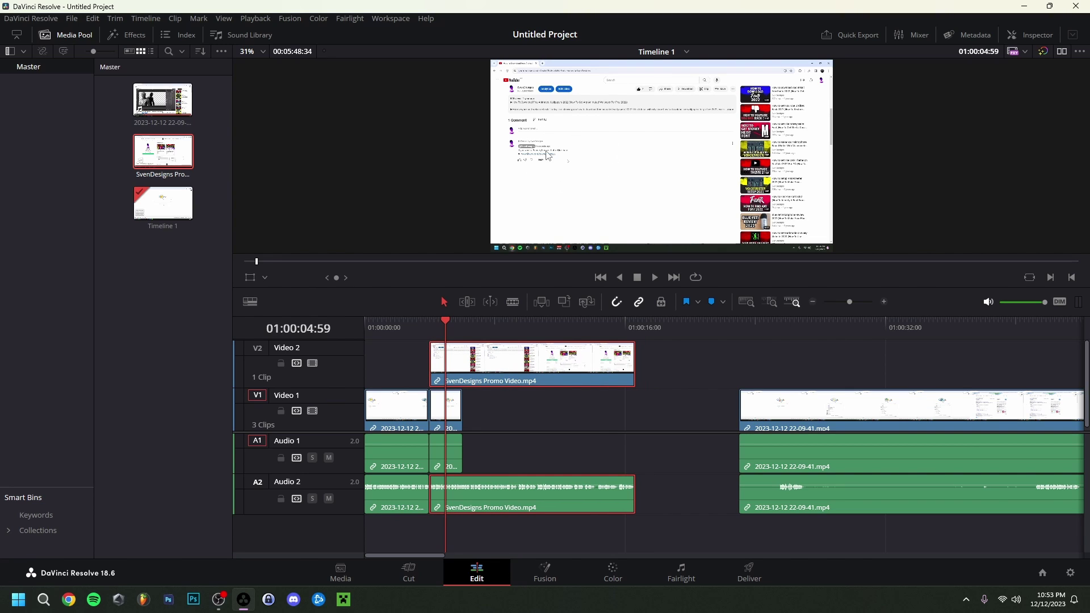
key(ctrl+z)
click(412, 502)
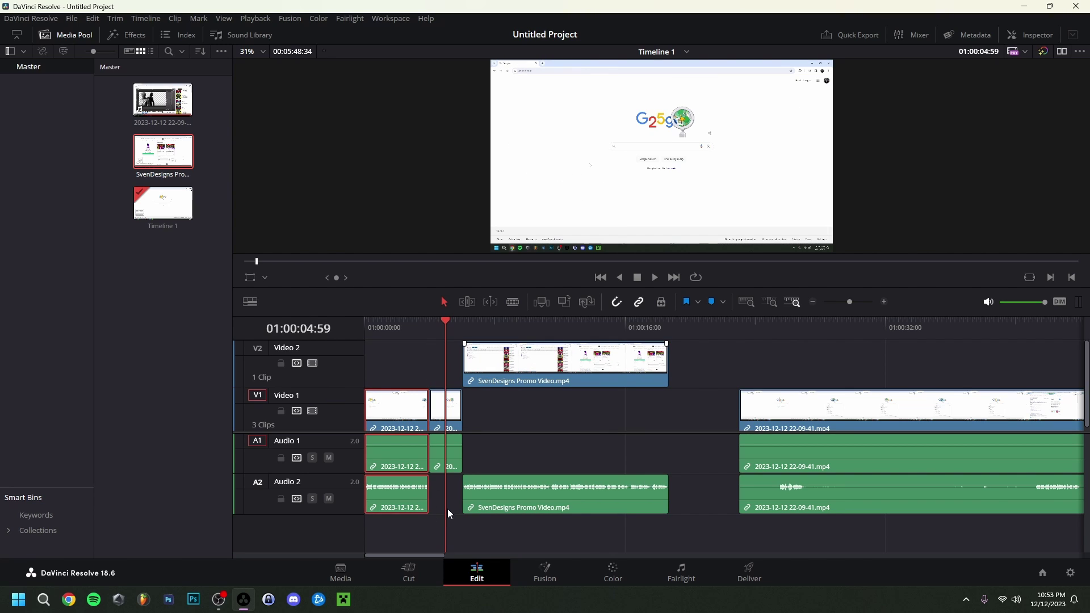
drag(481, 498, 455, 489)
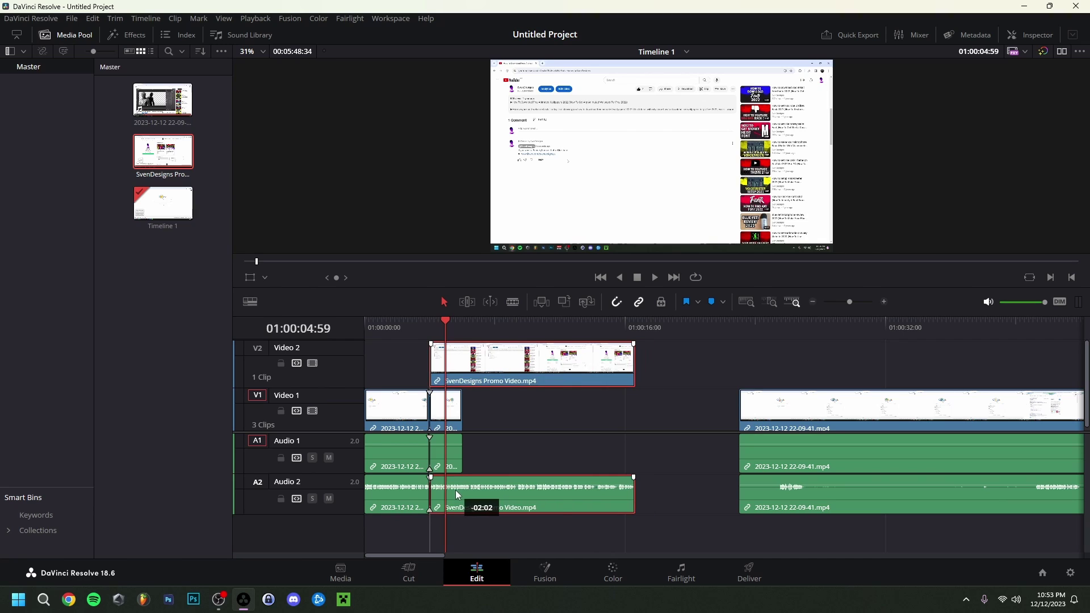
key(ctrl+z)
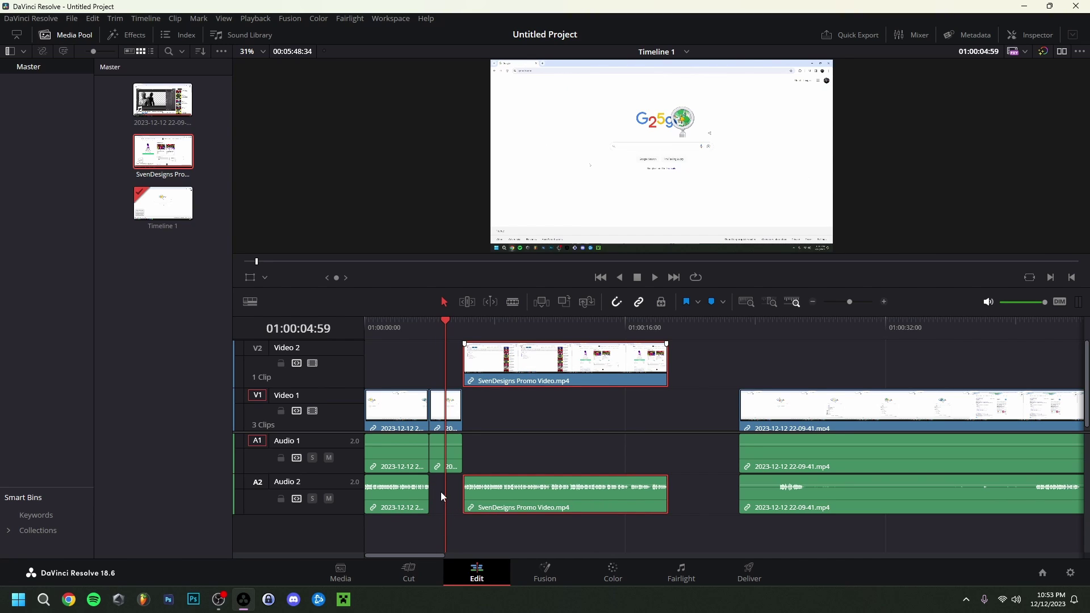
Unlink the promo video from its audio and line the Audio 2 part up under the video.
right_click(471, 380)
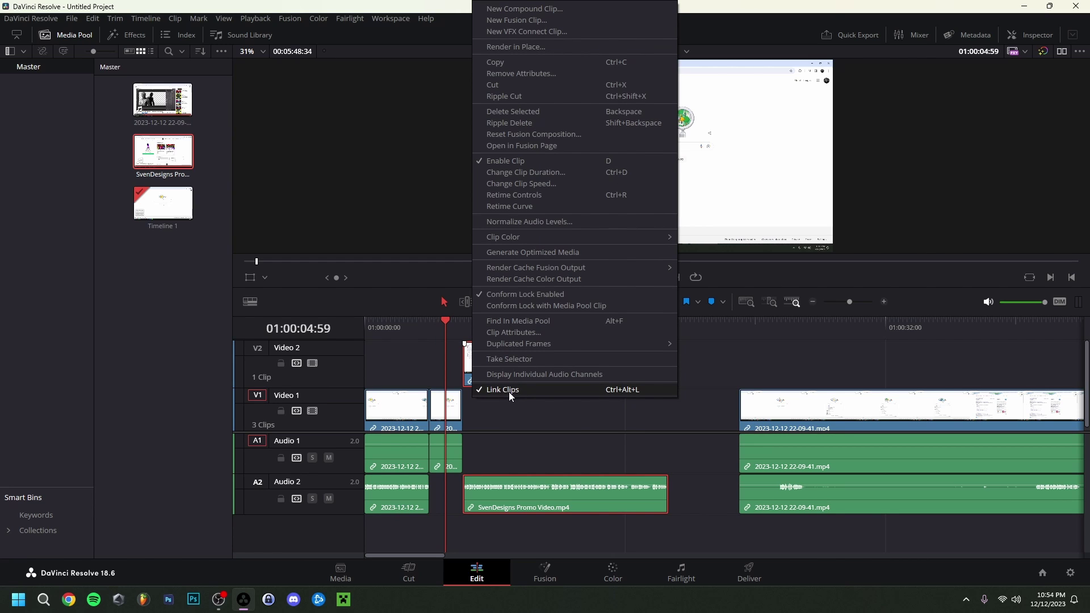
click(632, 390)
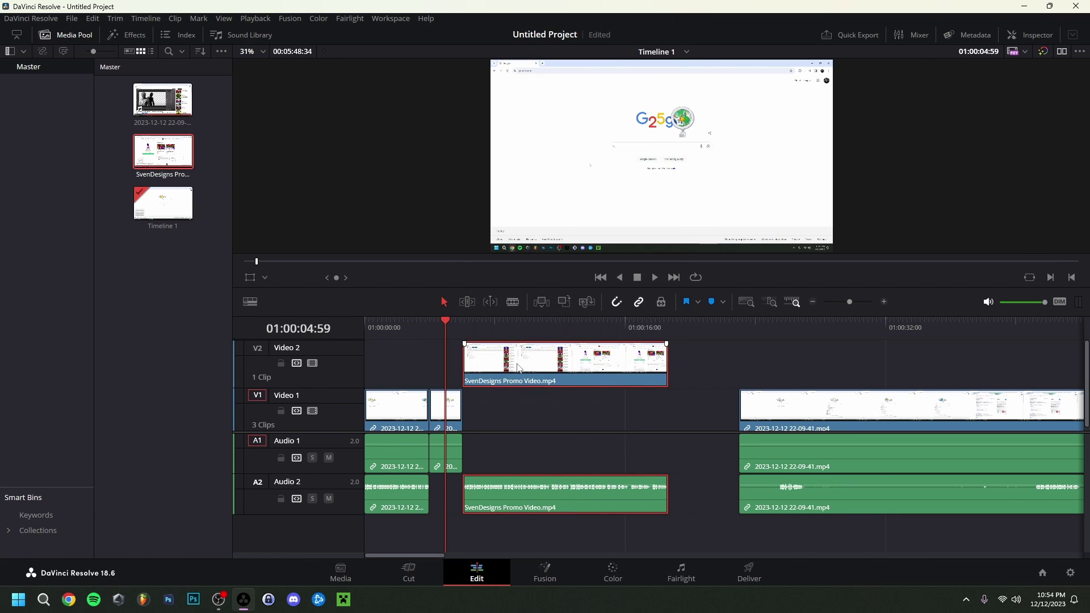
drag(491, 366, 528, 364)
click(527, 488)
key(Down)
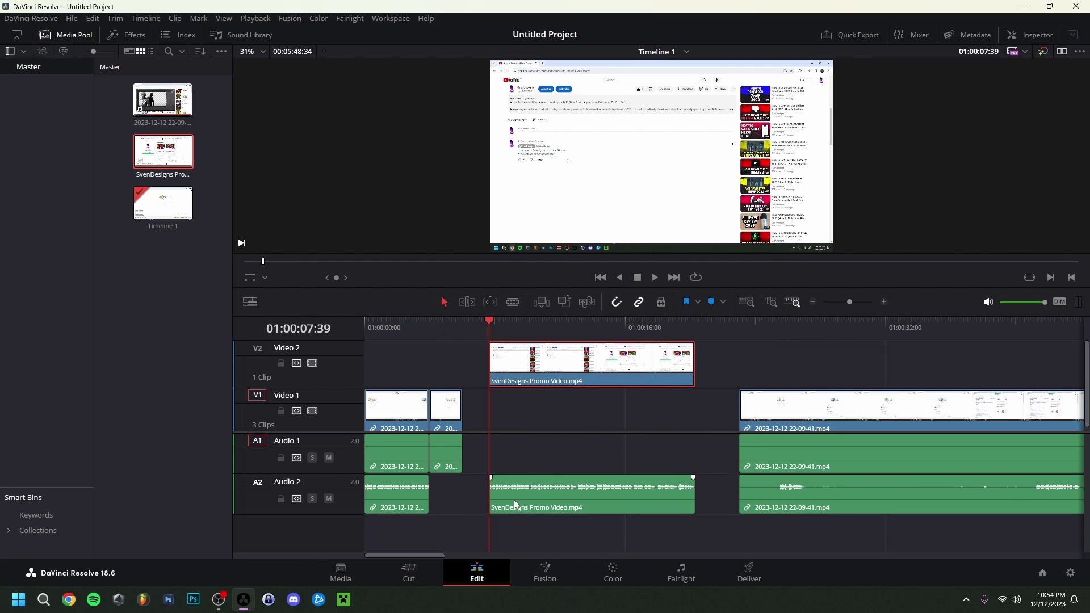
mouse_move(513, 500)
mouse_down()
mouse_move(529, 499)
mouse_move(517, 505)
mouse_up()
Relink the promo video and audio, move them onto Video 1, and save the project.
ctrl+click(513, 502)
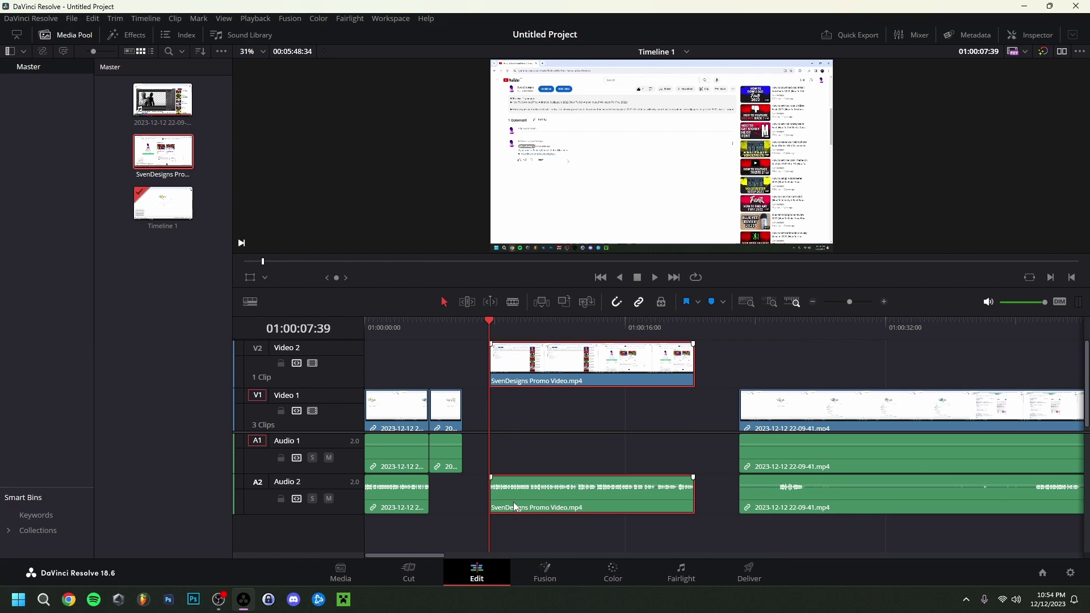
right_click(513, 383)
click(528, 405)
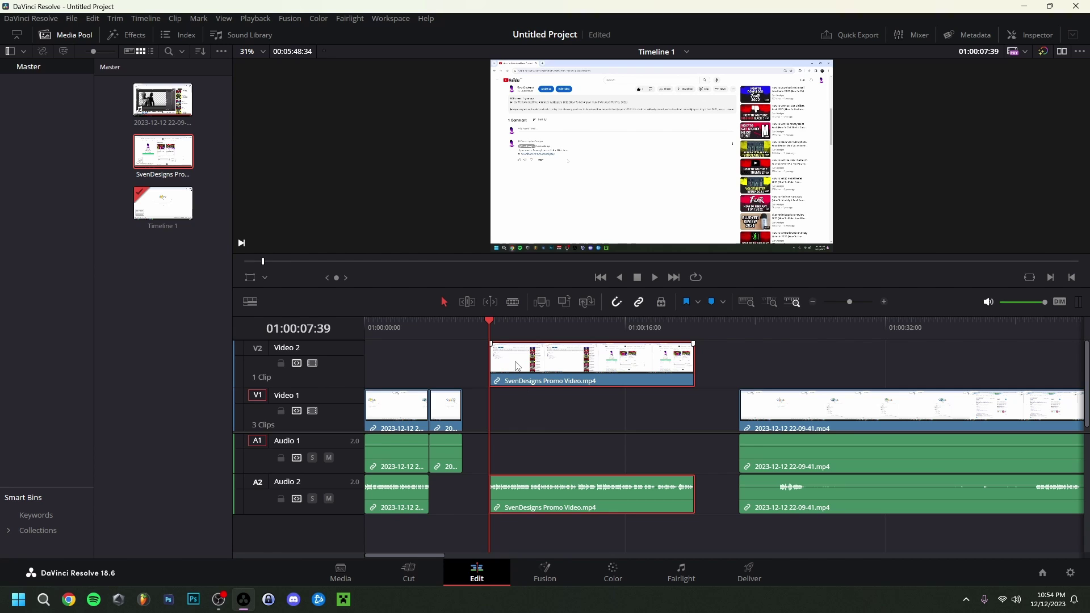
drag(511, 369, 526, 369)
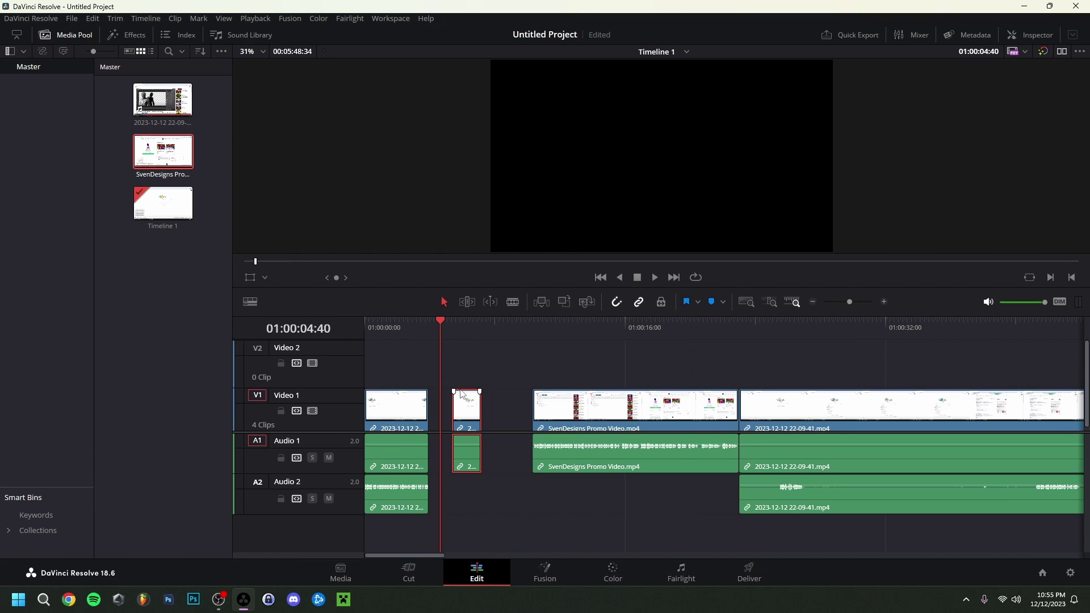
key(ctrl+s)
Delete the short Video 1 clip, then undo the deletion and reselect it.
right_click(461, 393)
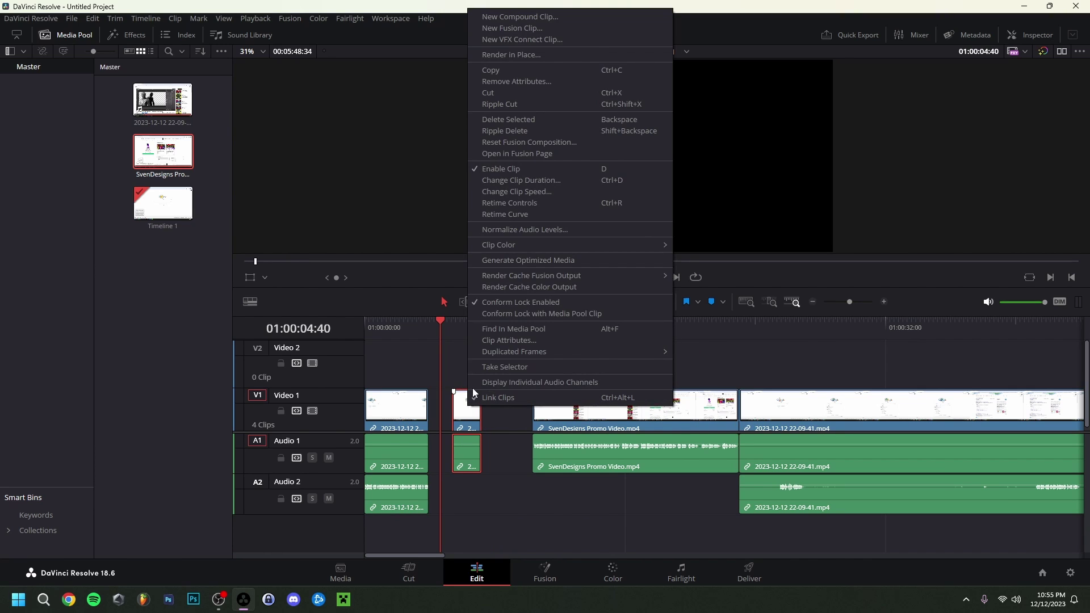
click(524, 119)
key(ctrl+z)
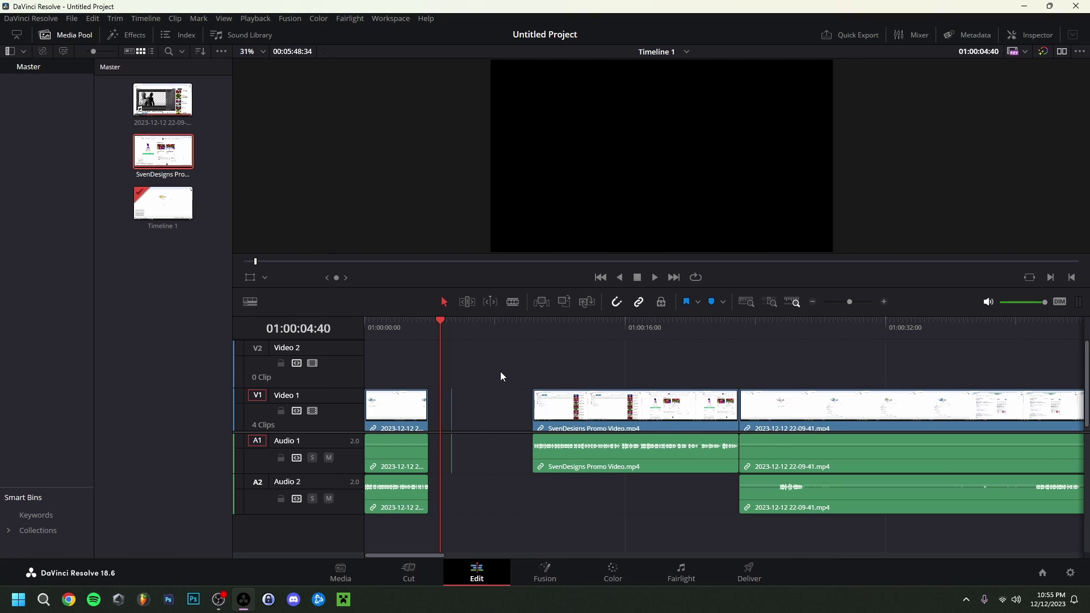
click(469, 415)
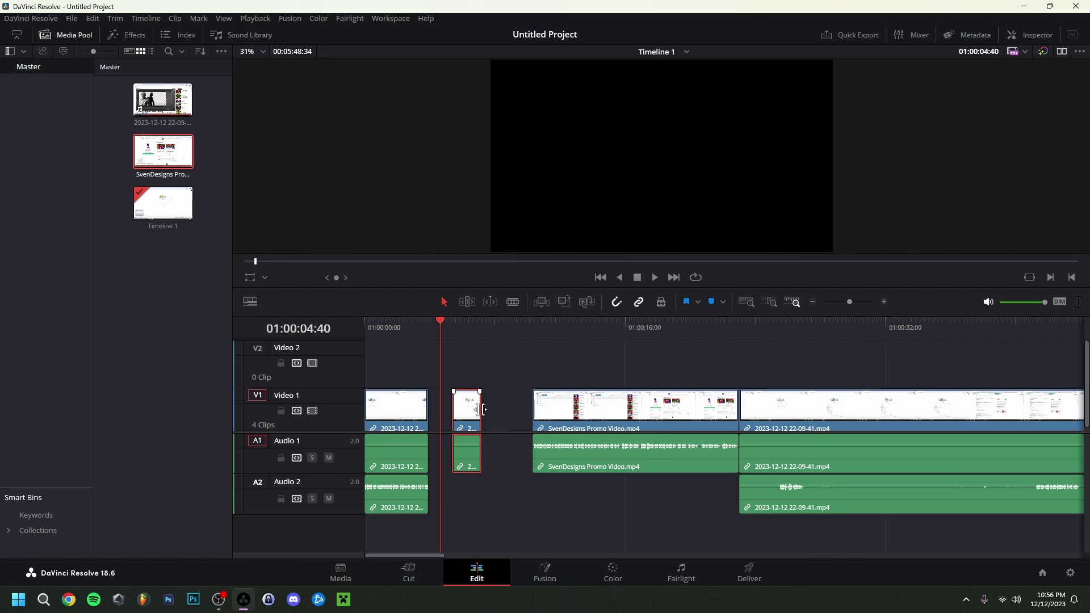
Slide the SvenDesigns Promo clip left against the short second clip and play back the join.
key(Delete)
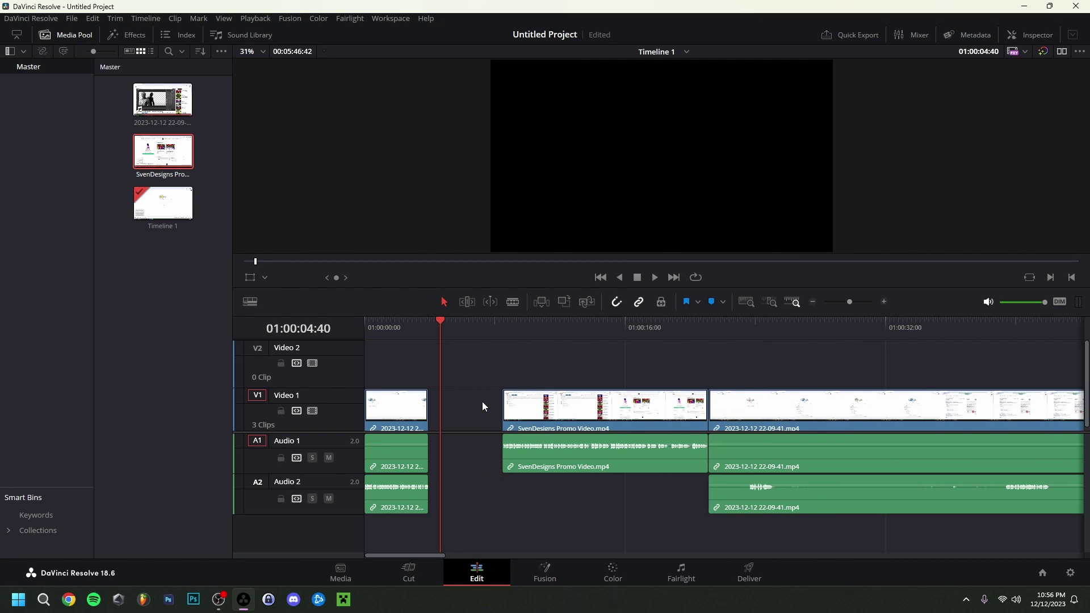
key(ctrl+z)
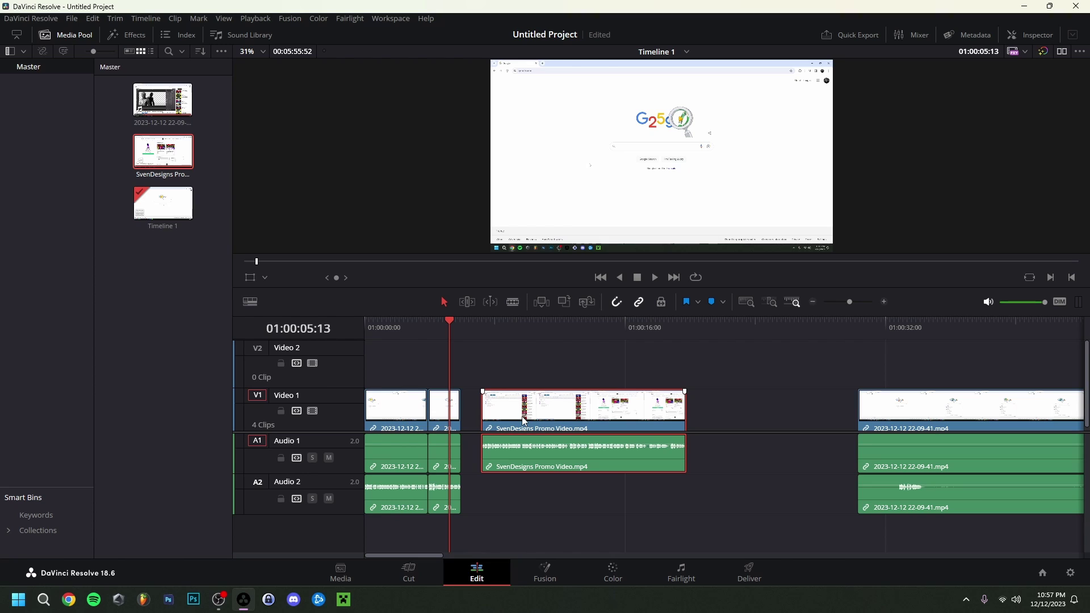
drag(523, 420, 503, 420)
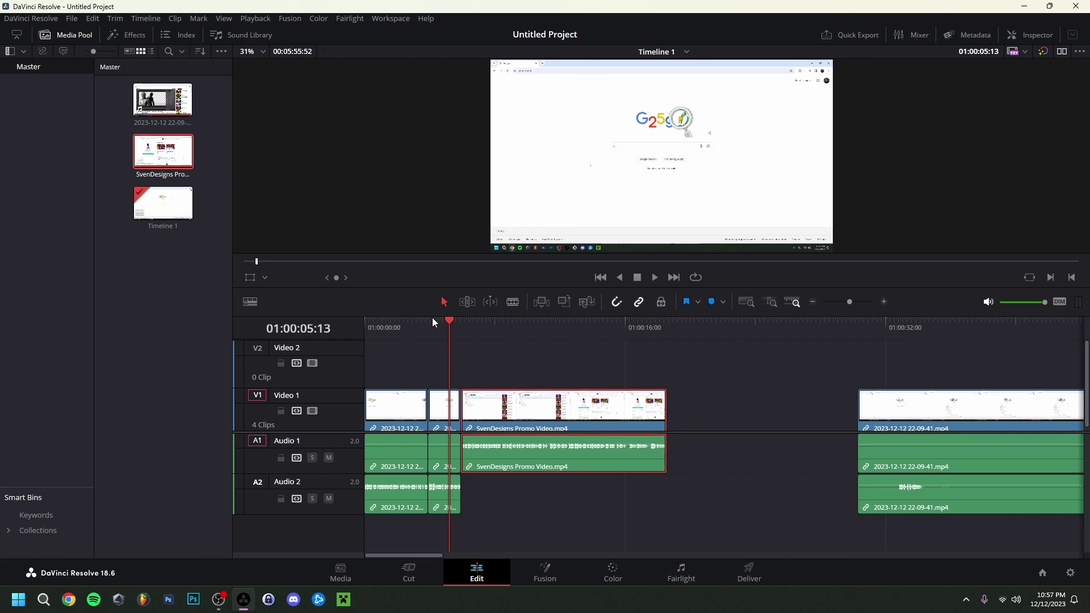
click(447, 321)
key(space)
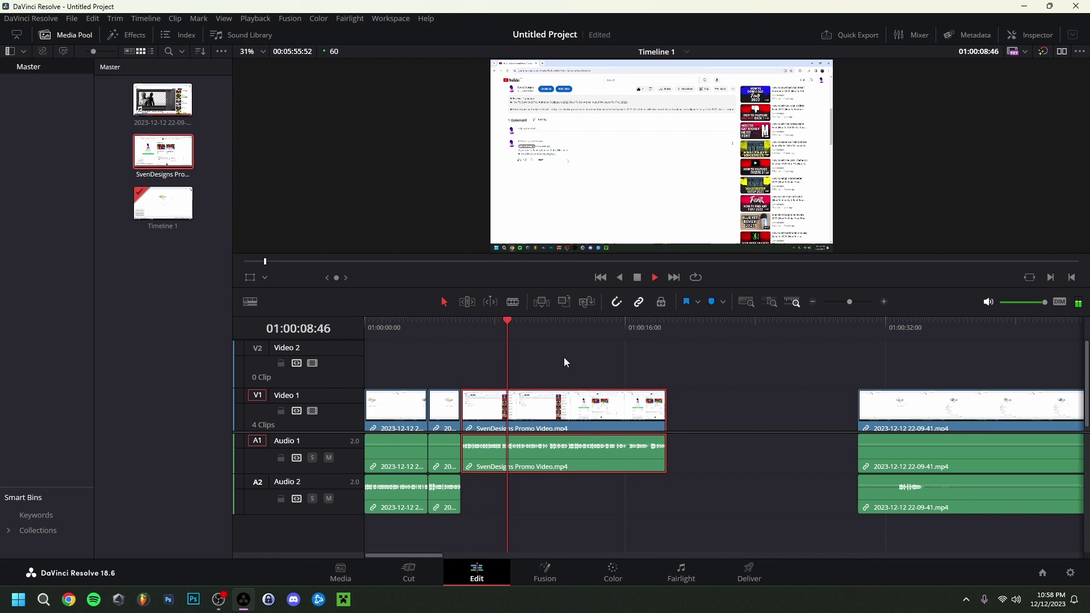
key(space)
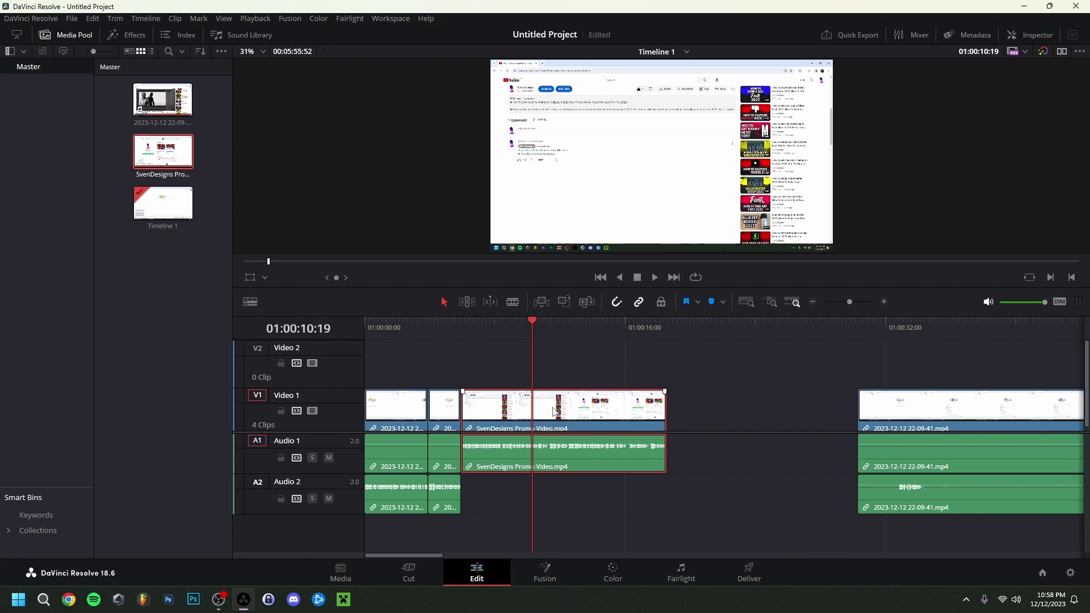
click(1032, 35)
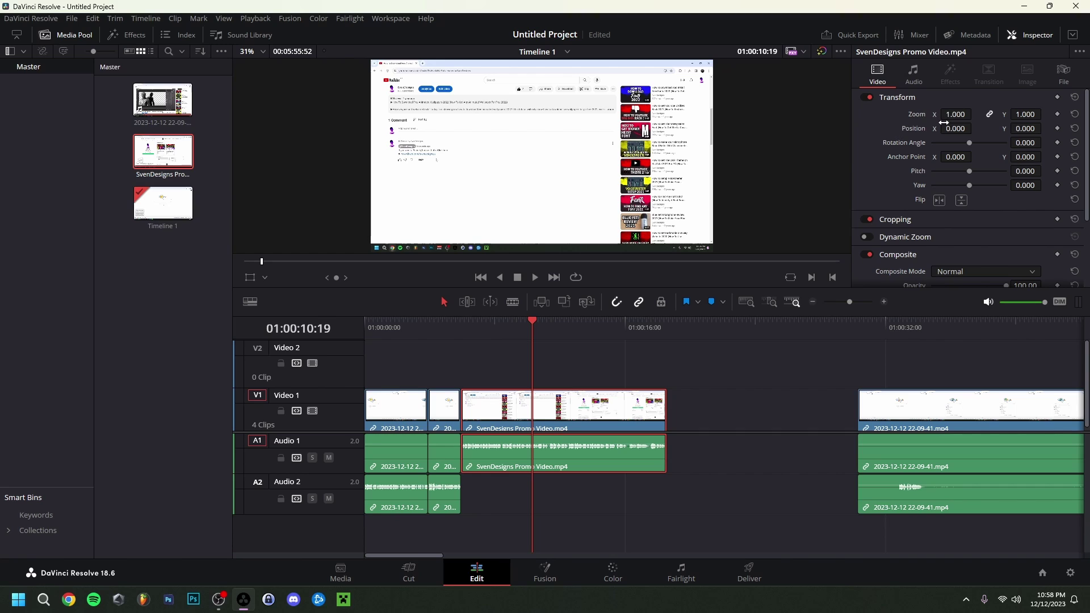
scroll(951, 143, down, 3)
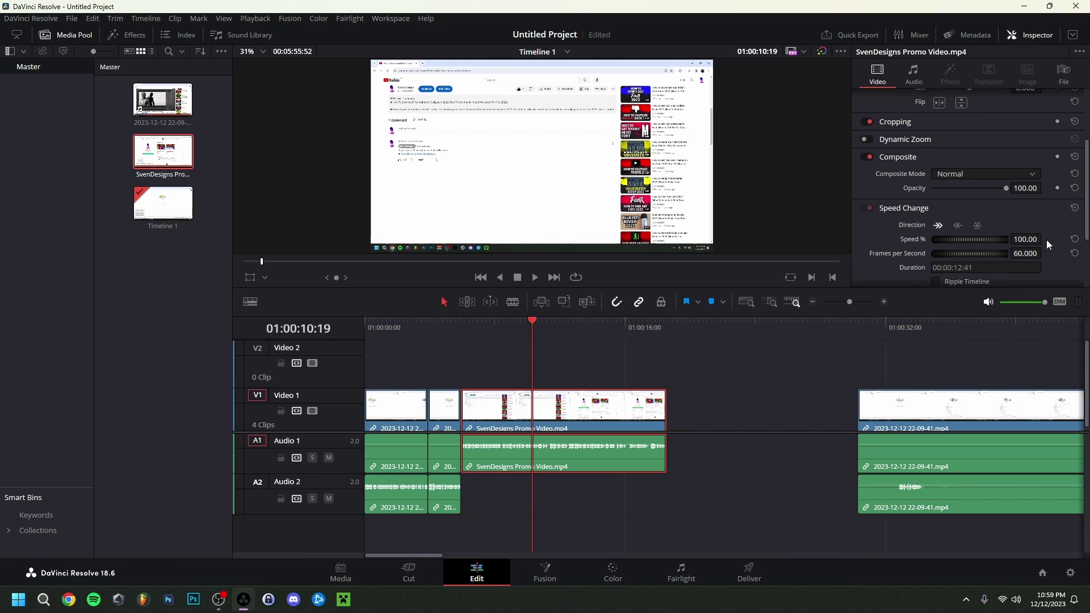
click(913, 210)
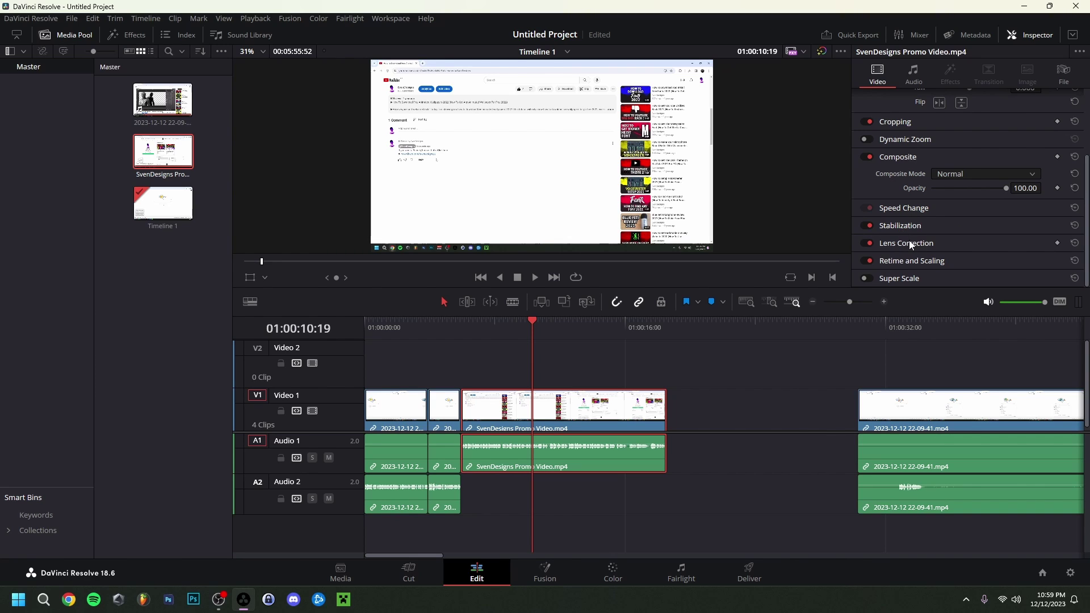
scroll(901, 236, down, 1)
click(901, 242)
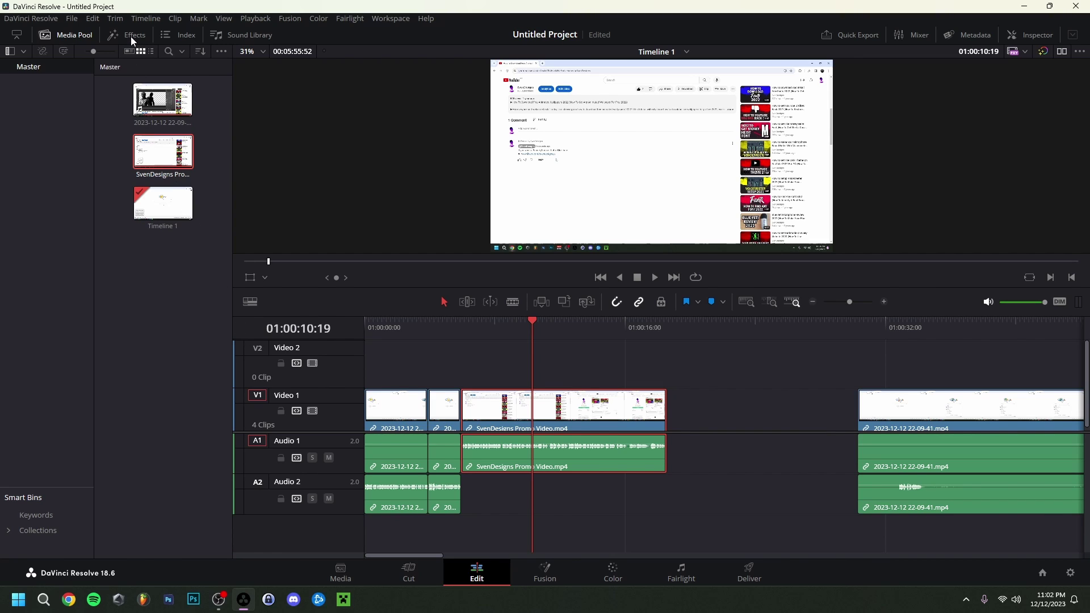
Apply a Smooth Cut transition before the SvenDesigns clip on Video 1 and preview it.
click(127, 35)
click(149, 452)
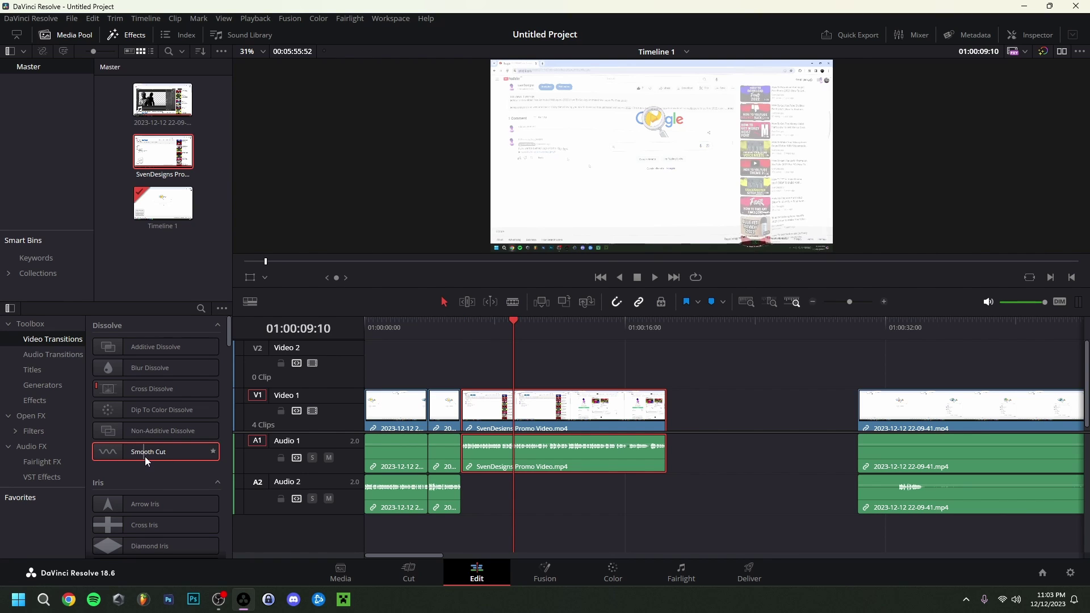
drag(145, 454, 466, 405)
click(449, 332)
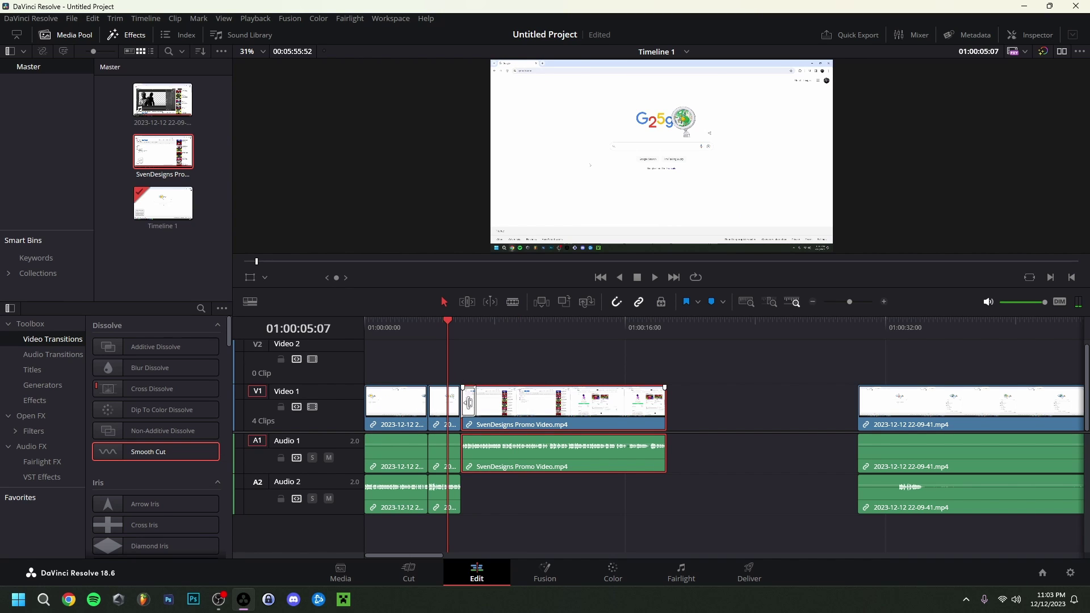
key(space)
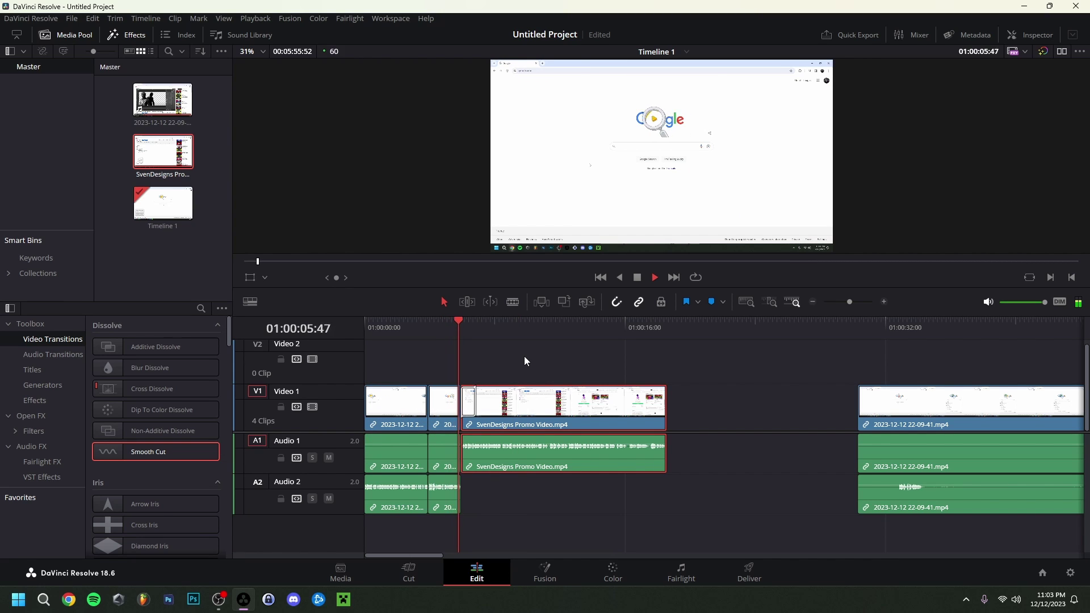
key(space)
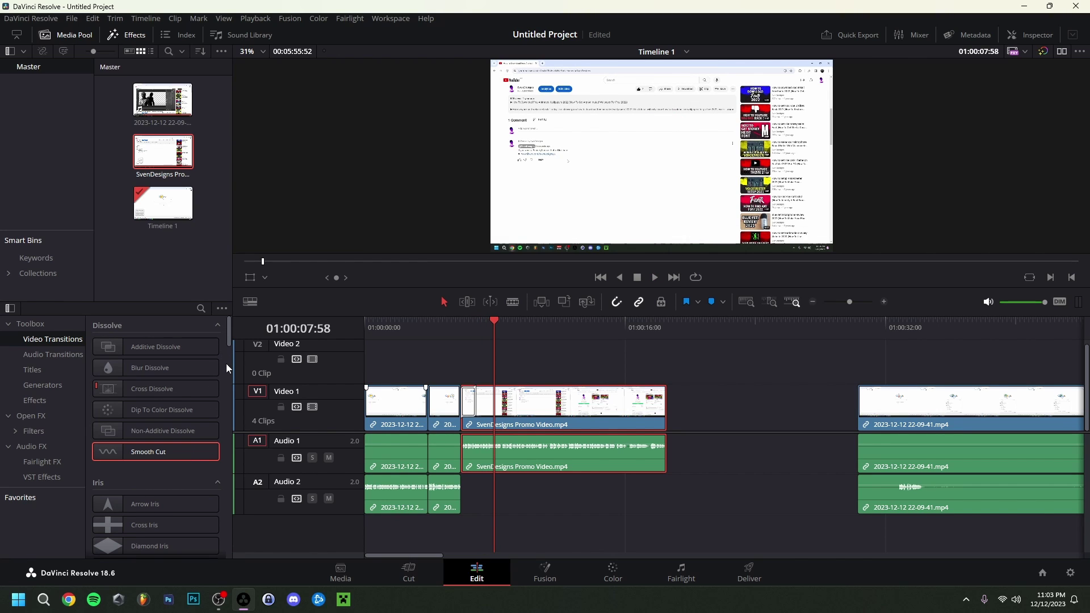
Delete the trial Smooth Cut transition and show the Titles list.
right_click(474, 399)
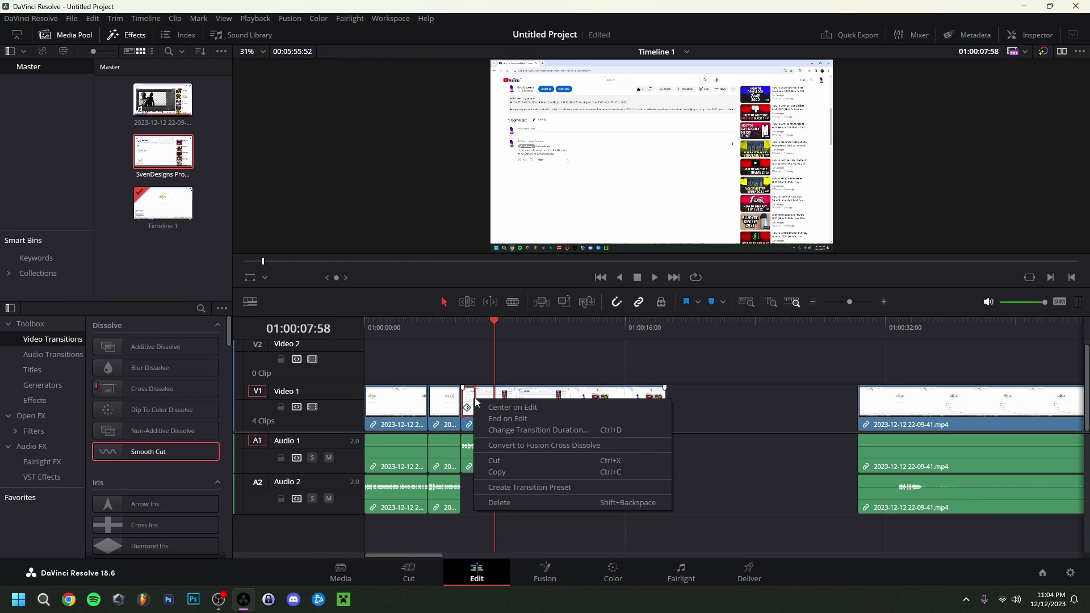
click(506, 499)
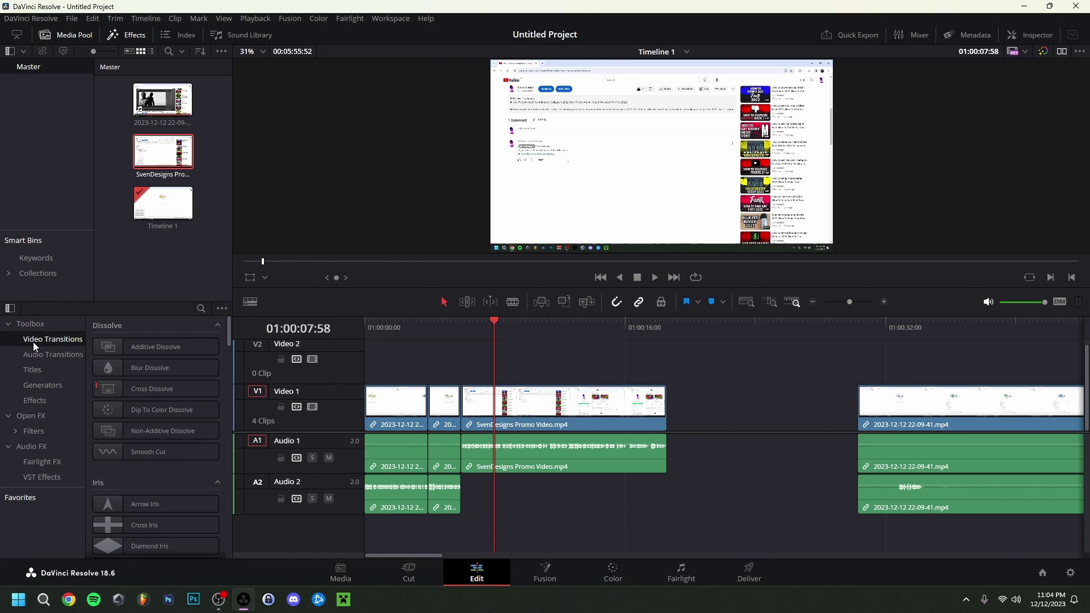
click(34, 370)
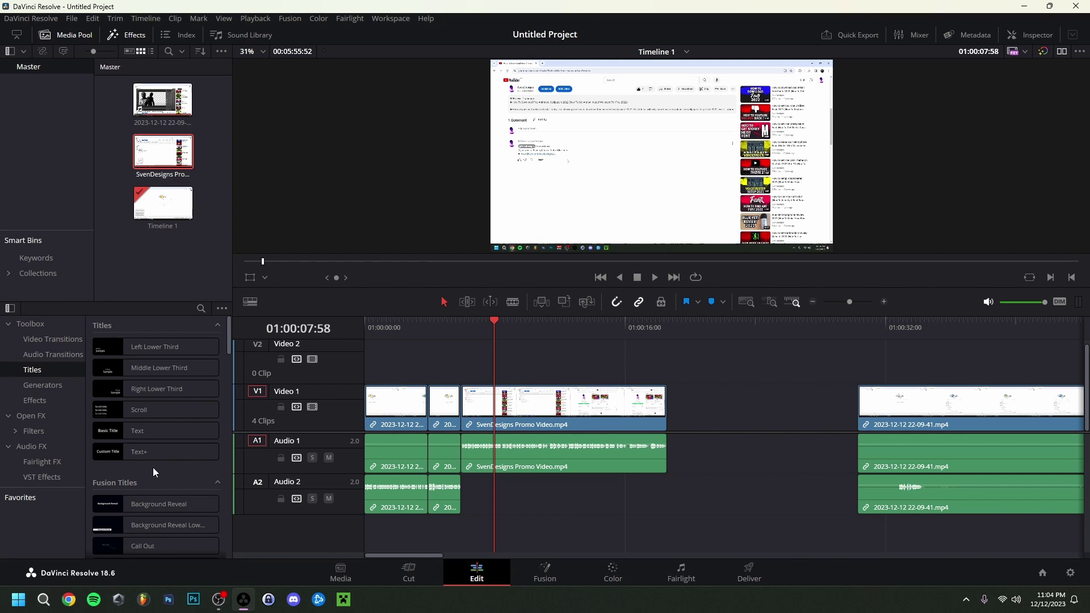
Add a Fade On title to Video 2 and select its SAMPLE TEXT placeholder in the Inspector.
scroll(153, 443, down, 6)
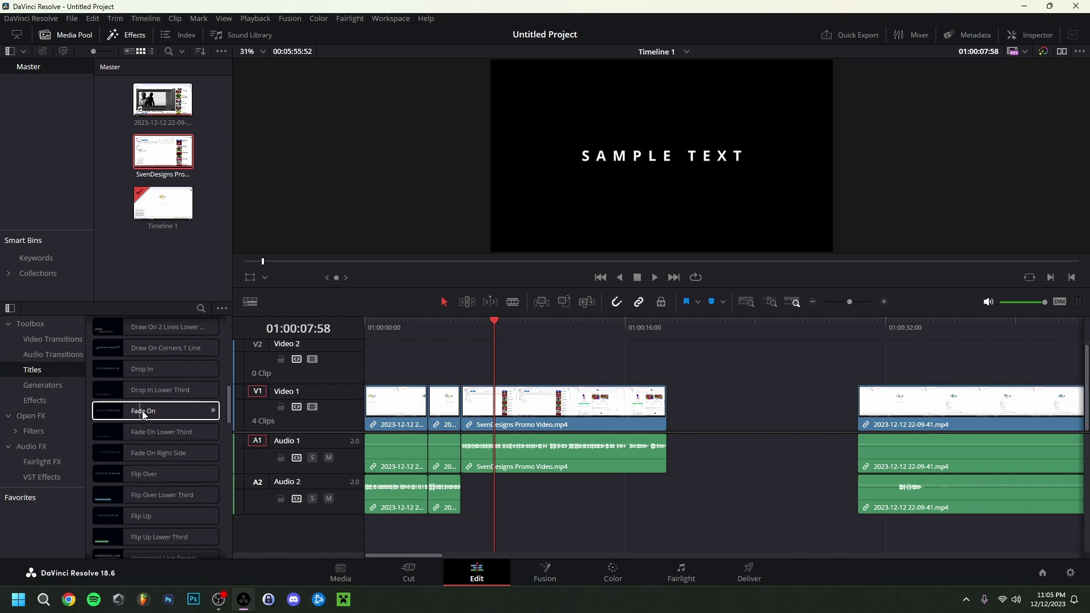
drag(181, 411, 489, 361)
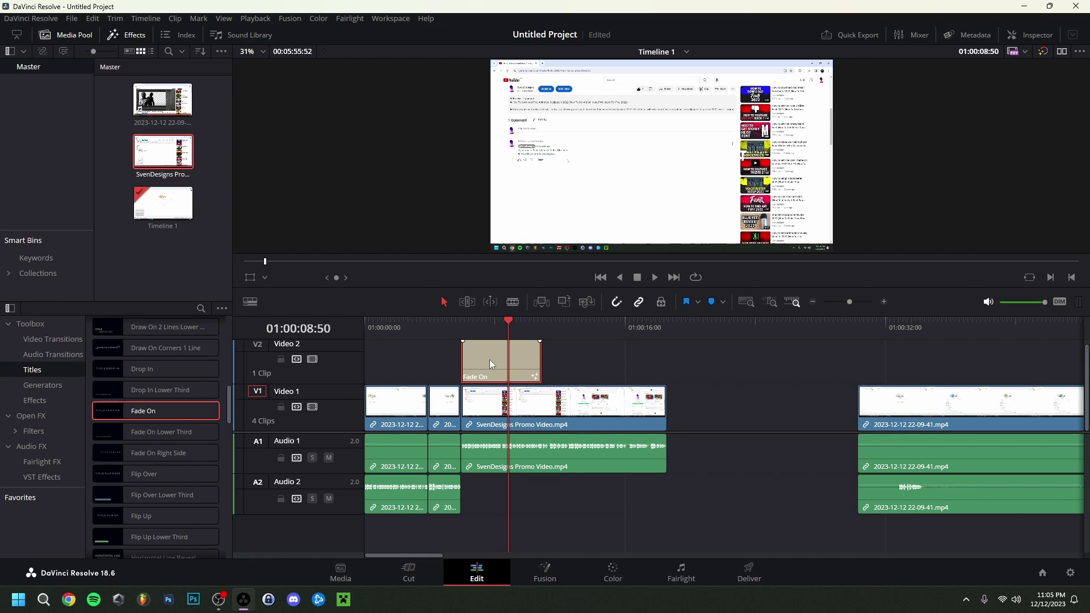
click(1030, 37)
drag(921, 160, 869, 161)
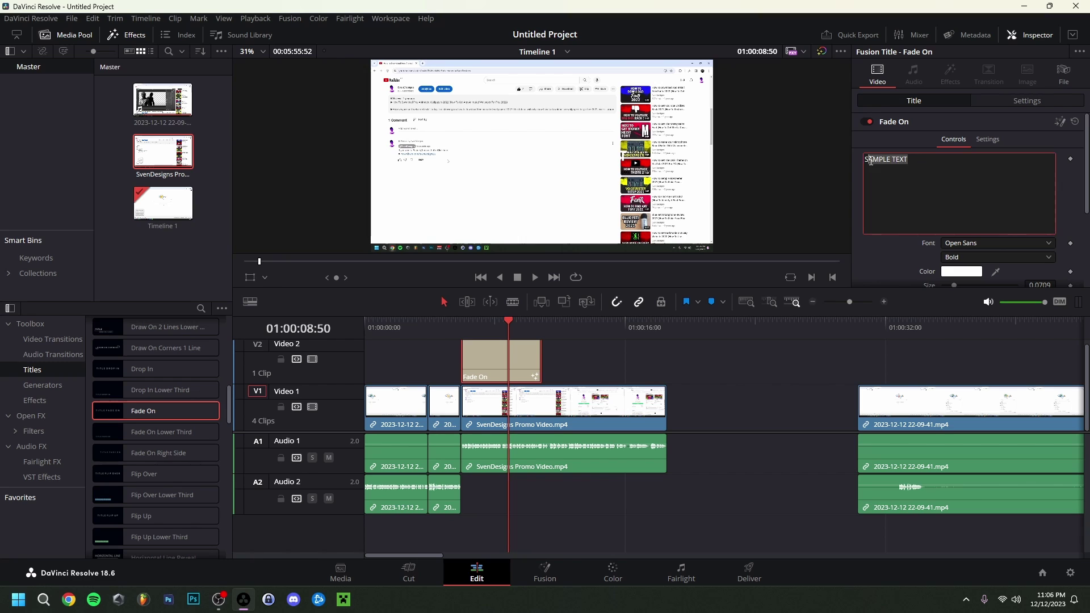
Set the title text colour to black, view the font list, and scrub back to 01:00:05:55.
scroll(912, 178, down, 3)
click(961, 203)
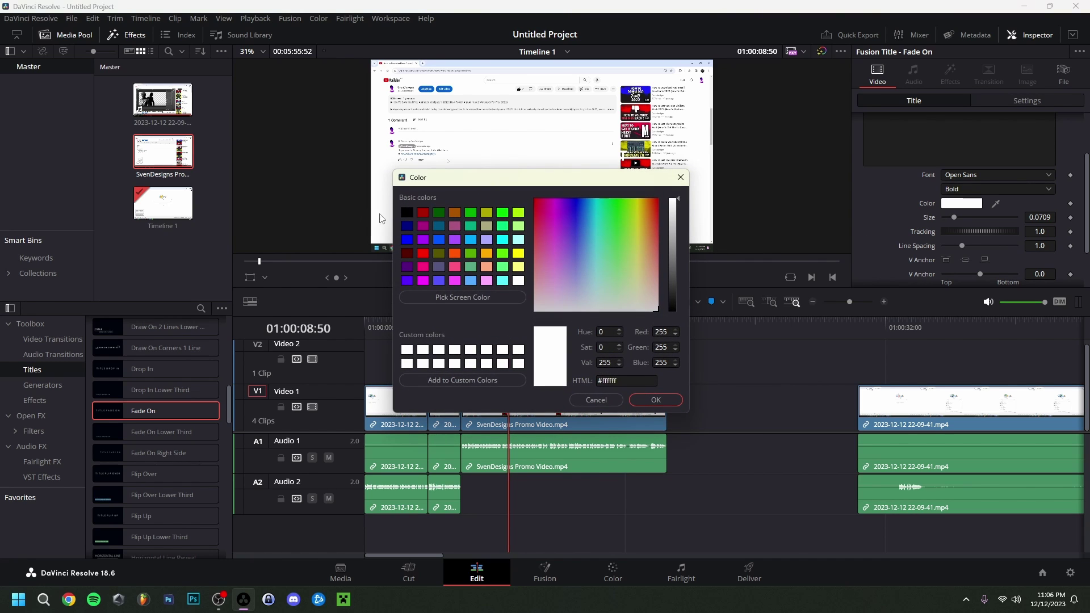
click(407, 214)
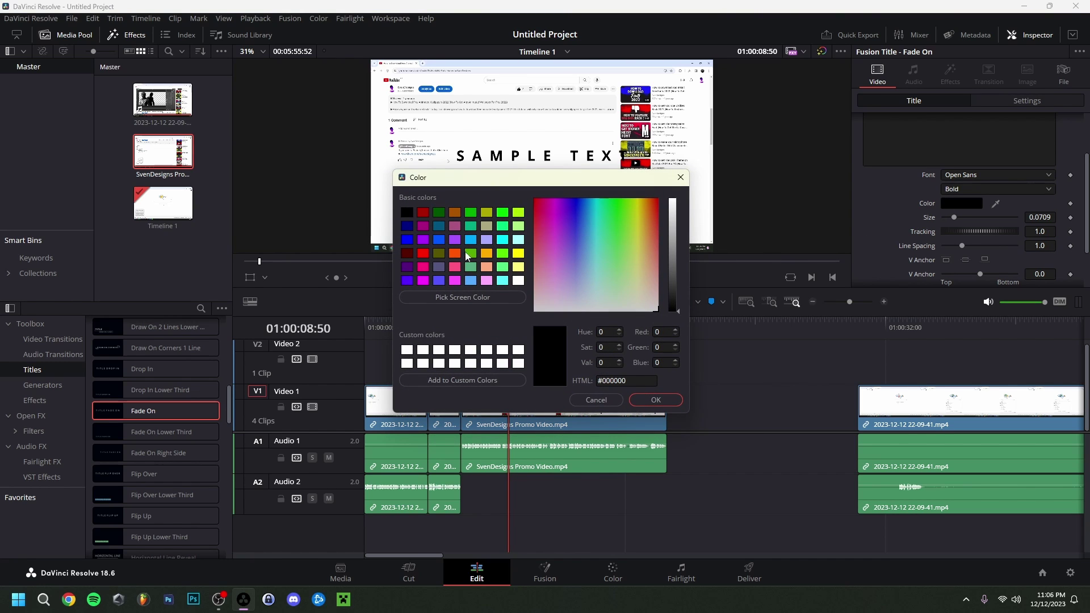
click(649, 400)
scroll(874, 224, down, 2)
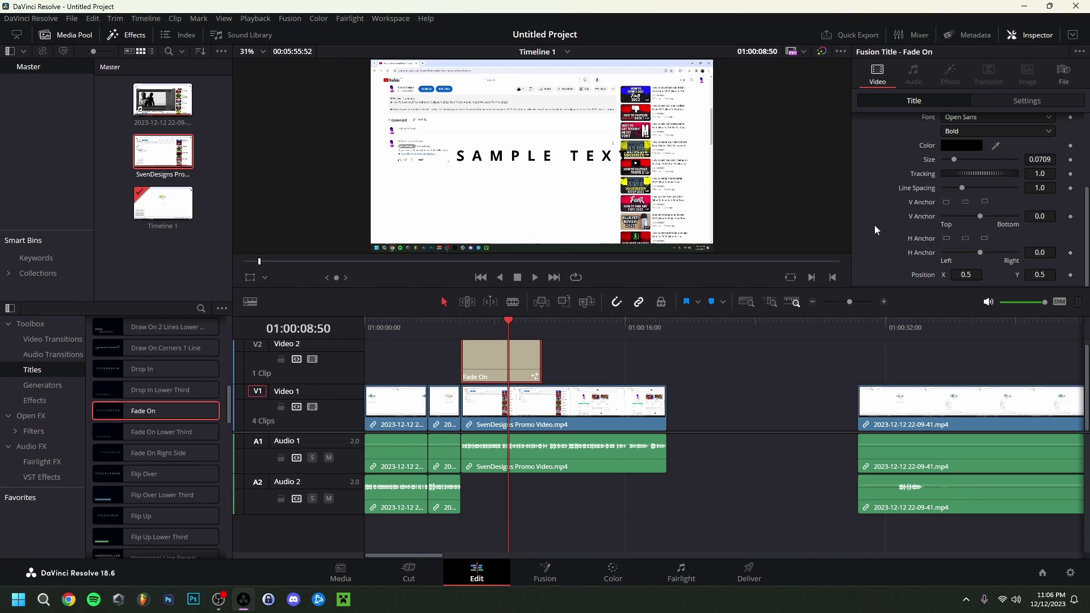
scroll(879, 254, up, 2)
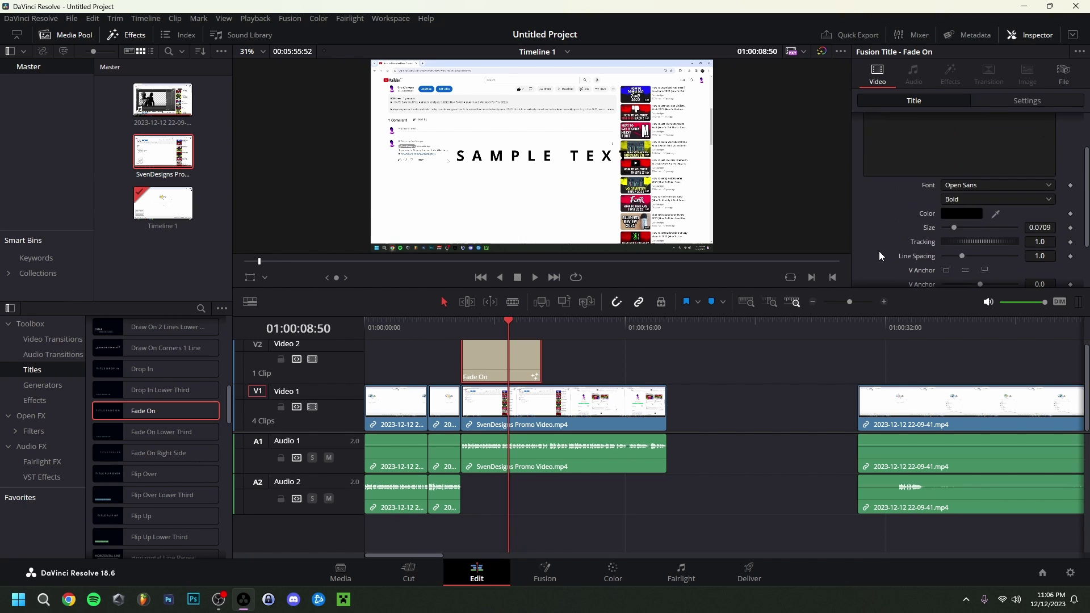
click(990, 243)
drag(510, 322, 539, 324)
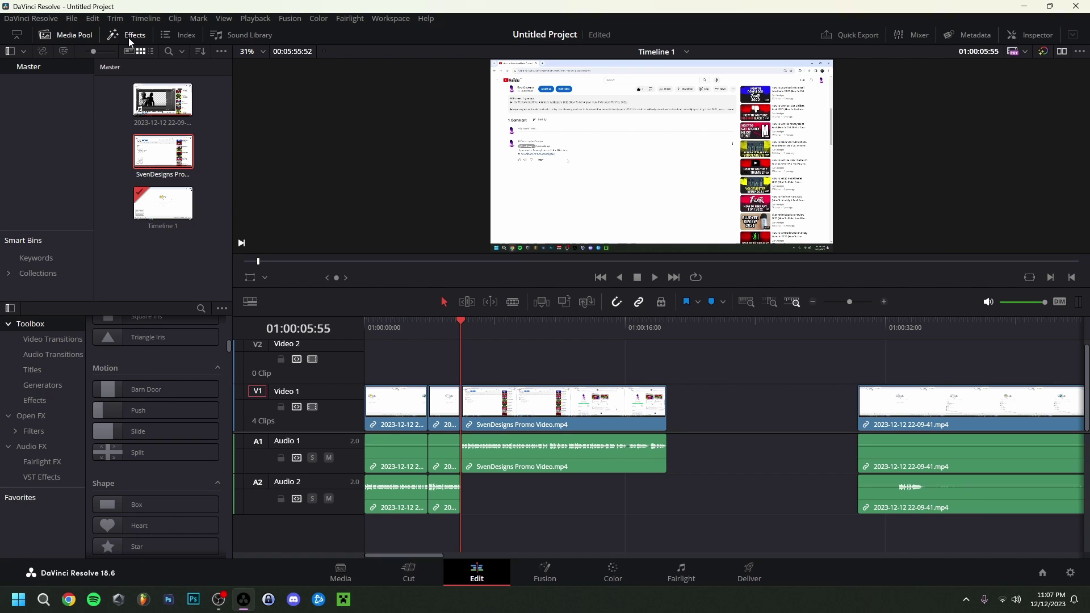
Trim the beginning off the last clip, save, and play back to find the cut point.
click(128, 37)
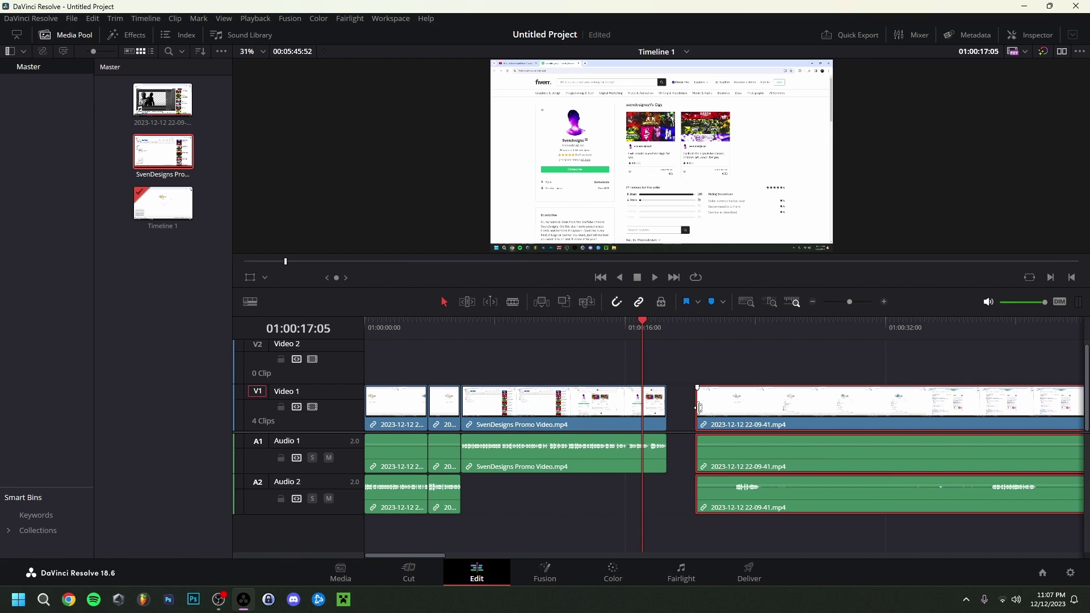
drag(697, 406, 734, 406)
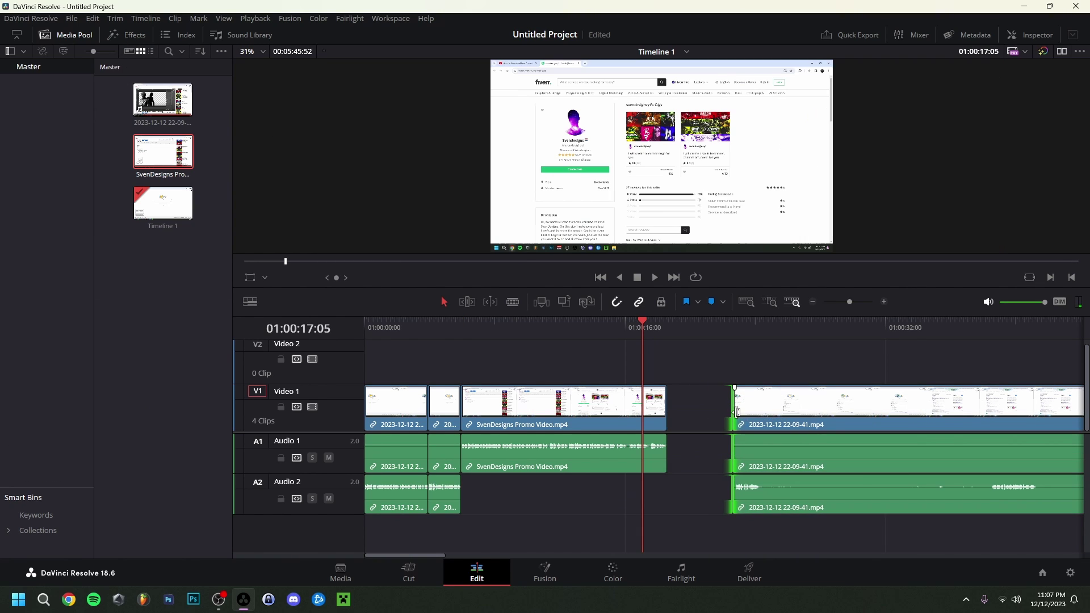
key(ctrl+s)
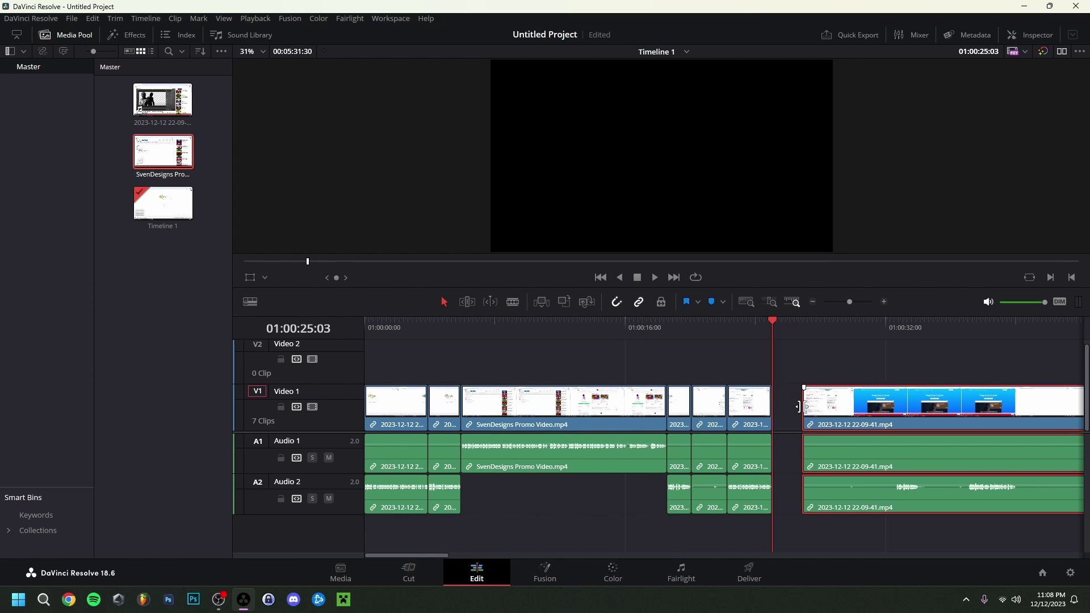
drag(803, 407, 968, 424)
key(space)
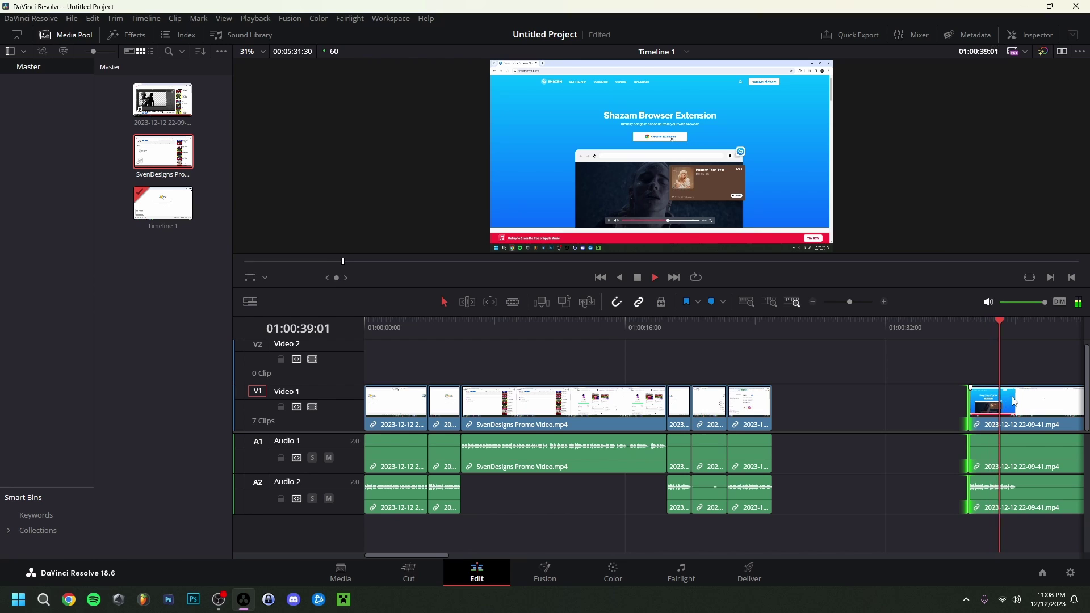
key(space)
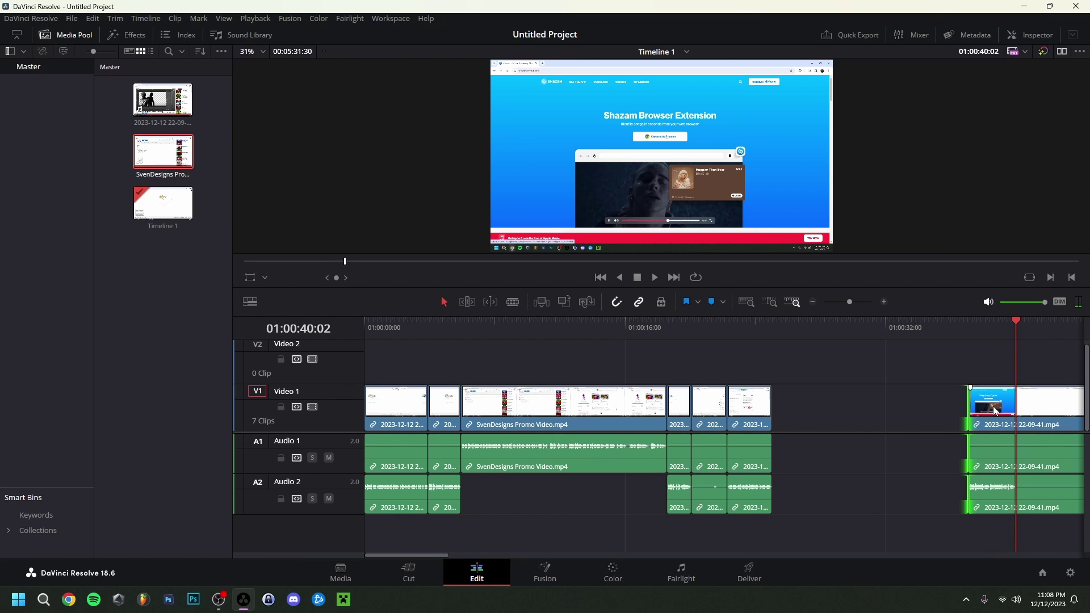
Split the last clip, move the piece left against the previous clip, and adjust its start.
key(ctrl+b)
drag(993, 410, 798, 411)
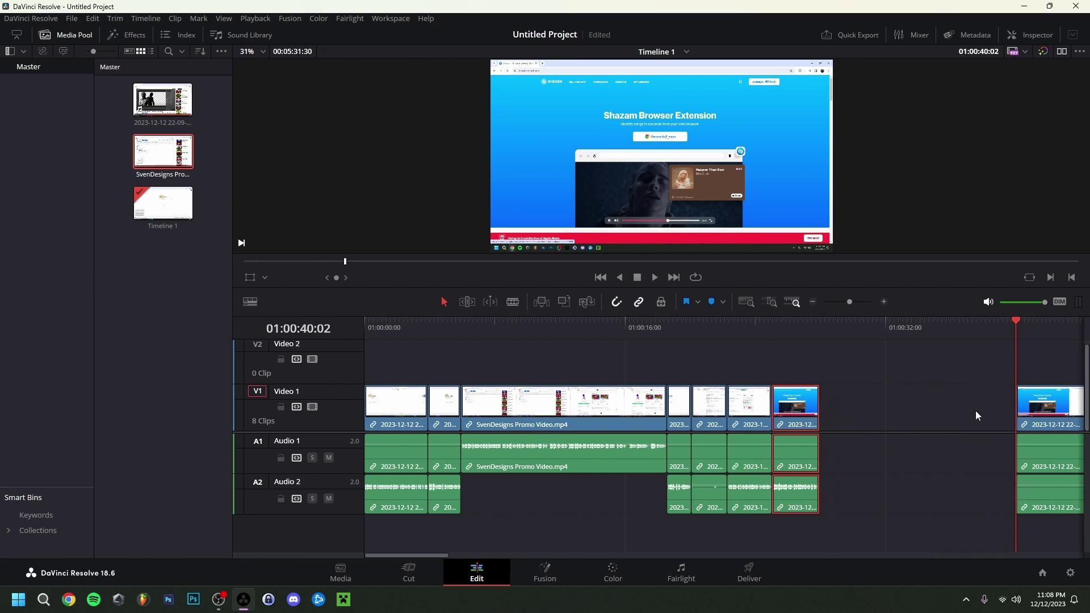
drag(1018, 409, 910, 409)
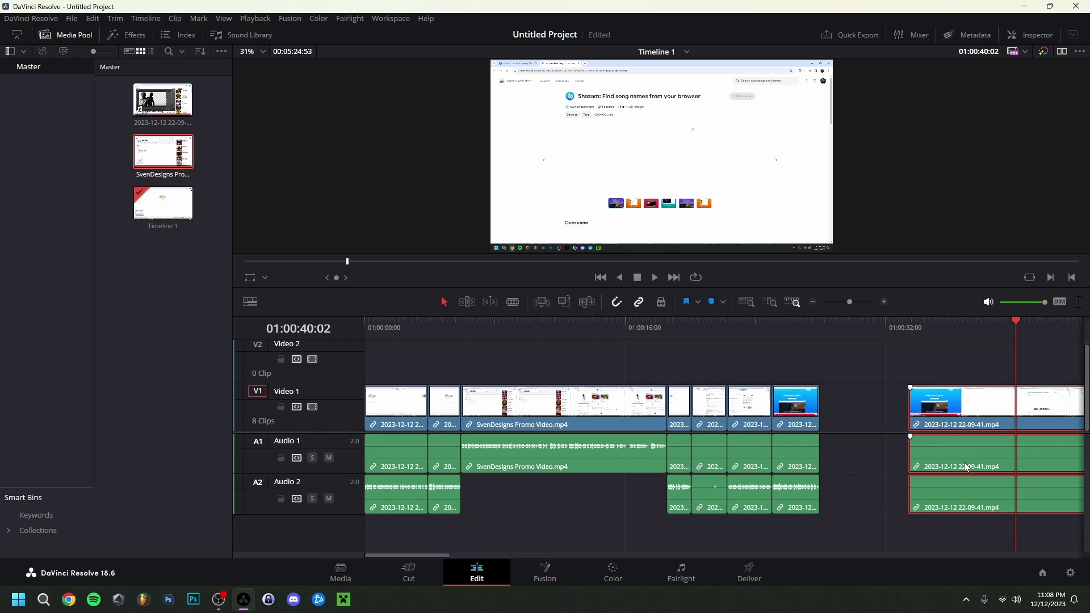
scroll(966, 463, right, 5)
scroll(856, 510, right, 2)
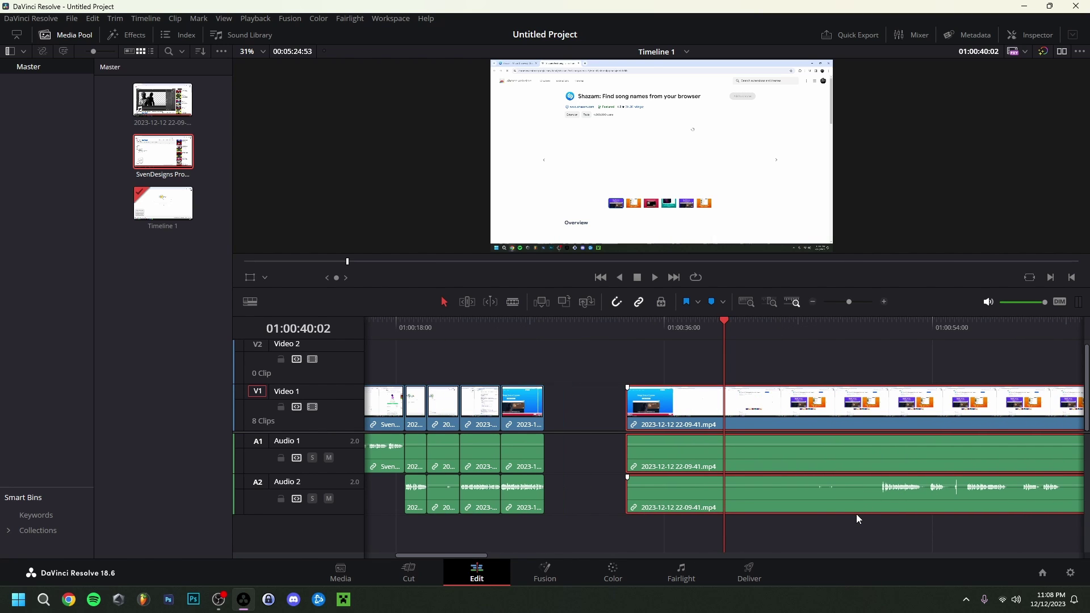
scroll(856, 513, up, 1)
drag(611, 410, 693, 372)
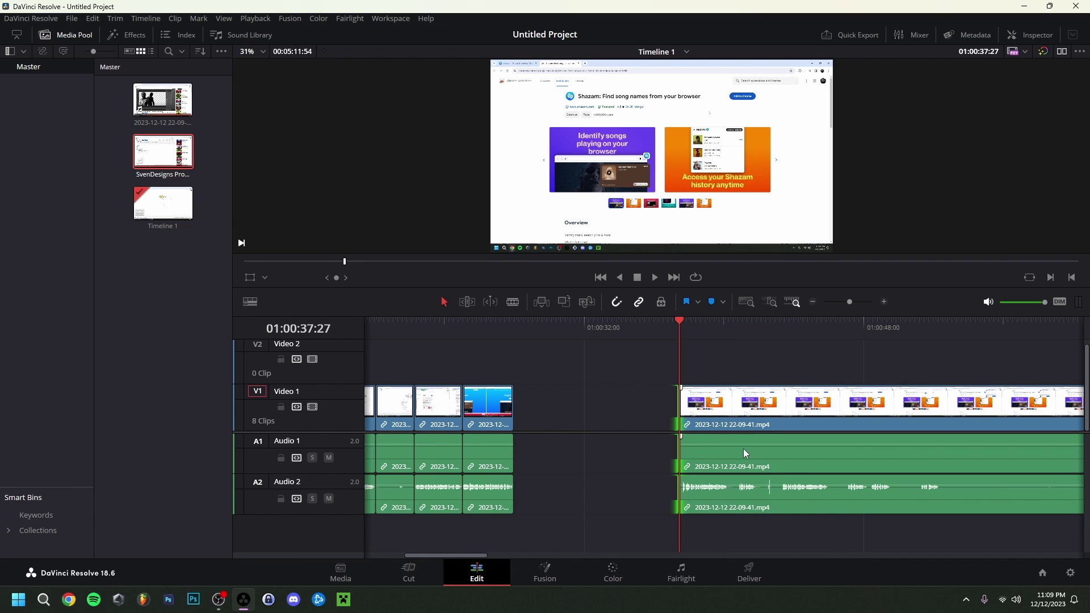
Trim near 01:00:43, split at 01:00:45 and 01:00:42:26, and close the gaps.
click(789, 322)
drag(679, 408, 789, 399)
key(space)
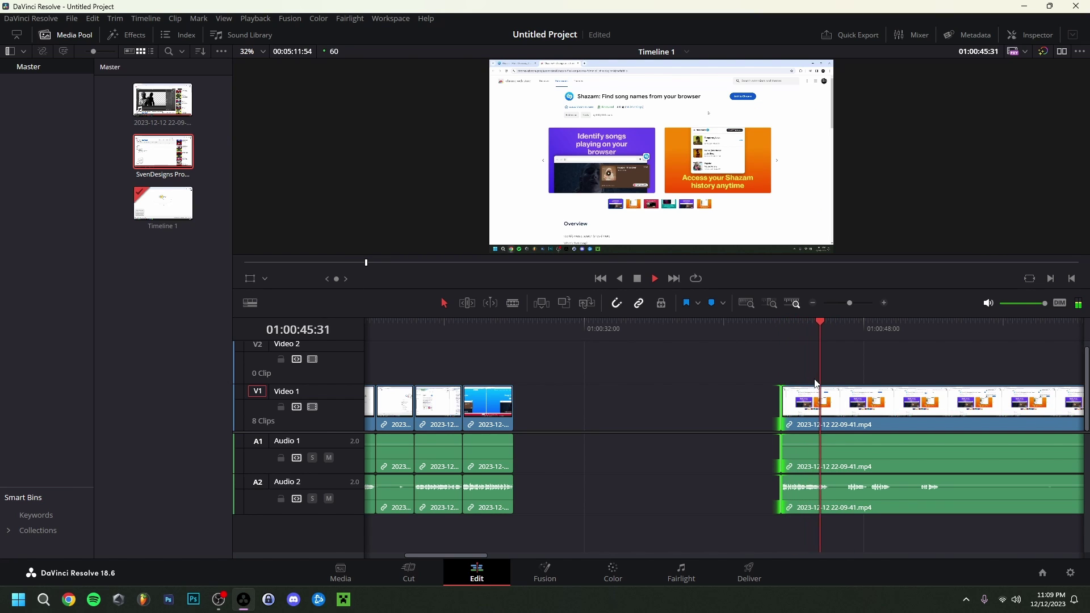
key(space)
key(ctrl+b)
drag(806, 403, 766, 329)
key(ctrl+b)
drag(757, 403, 571, 403)
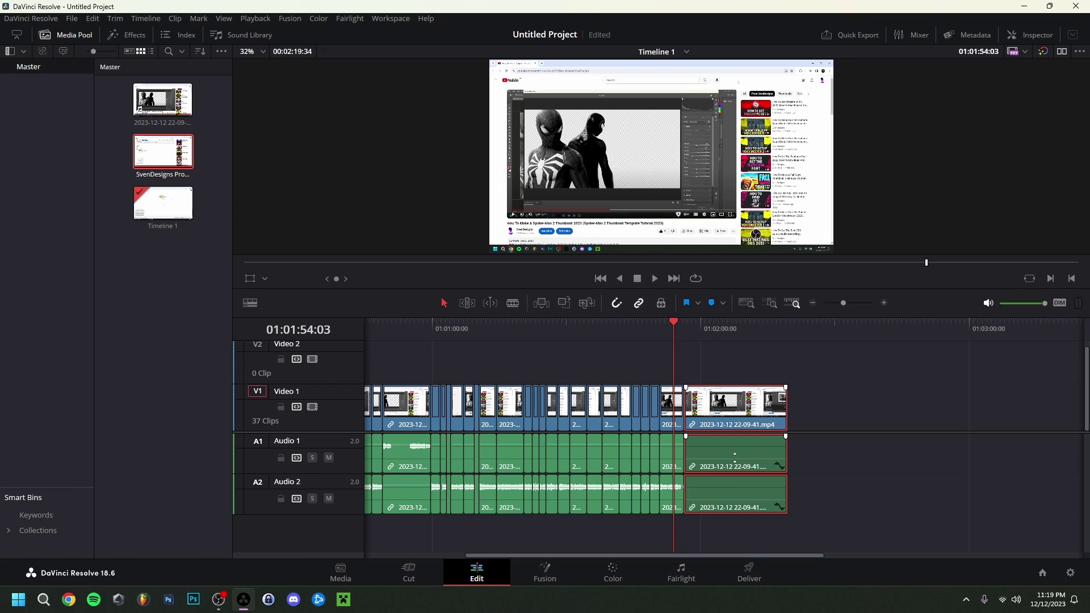
Preview the ending to 01:01:57:14 and drag the final clip's Audio 1 and Audio 2 levels to -100 dB.
drag(752, 322, 675, 323)
key(space)
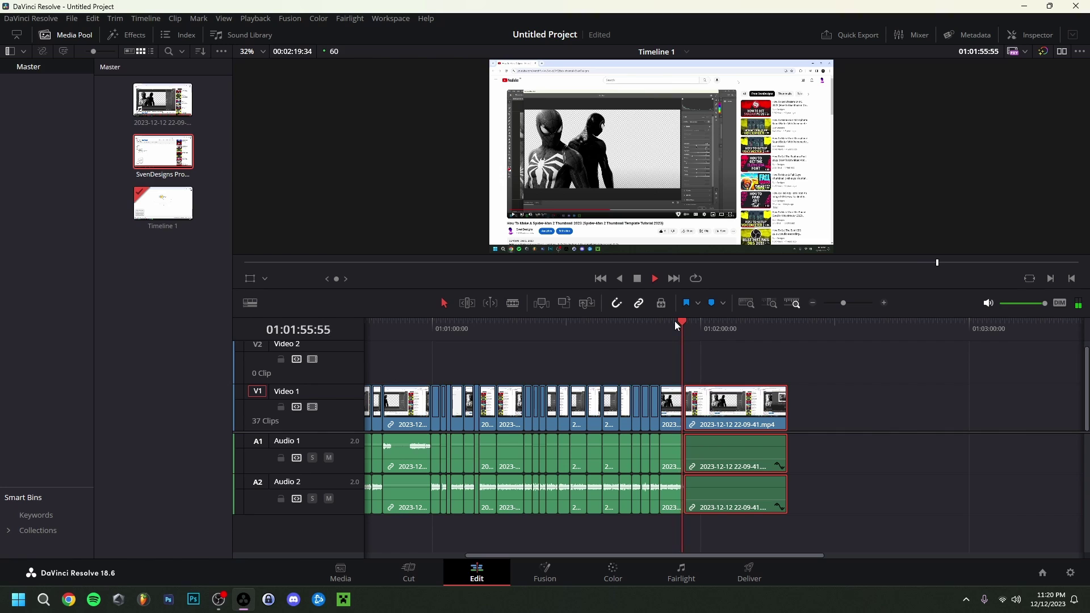
key(space)
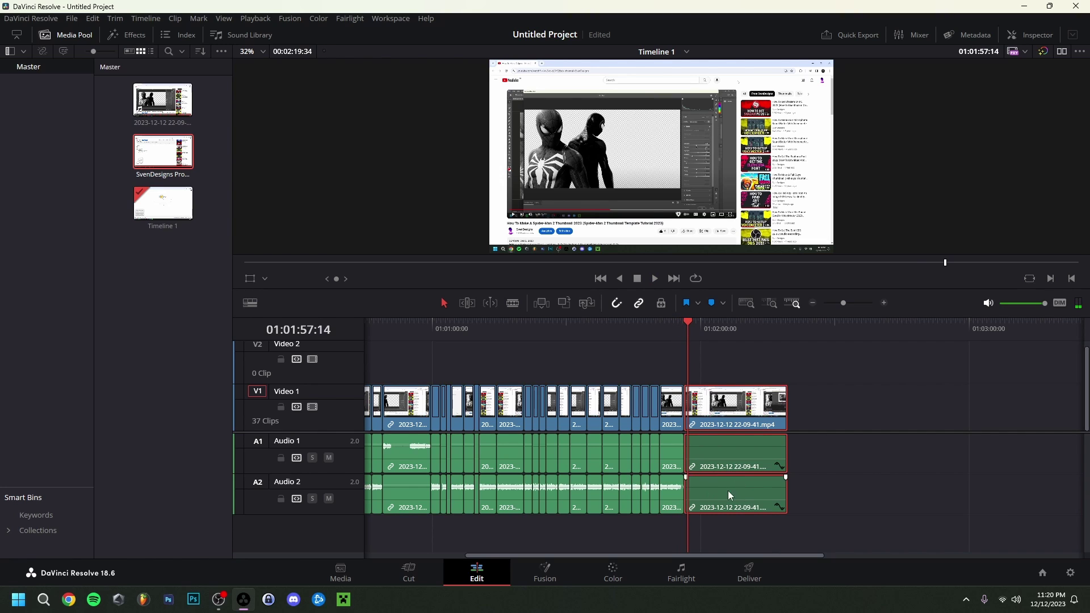
click(726, 455)
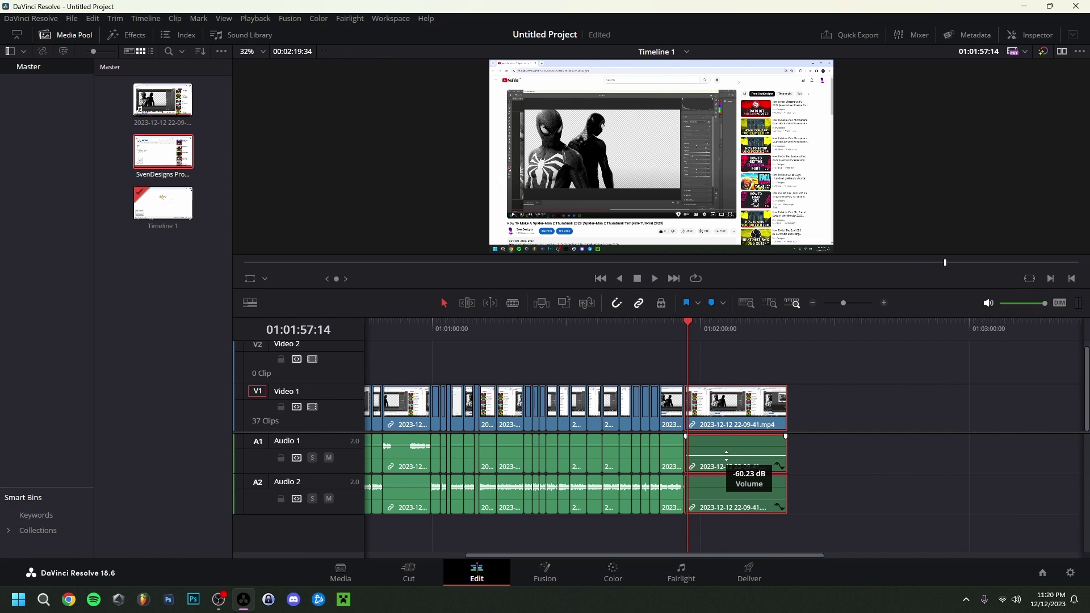
mouse_move(725, 456)
mouse_down()
mouse_move(725, 465)
mouse_move(731, 458)
mouse_up()
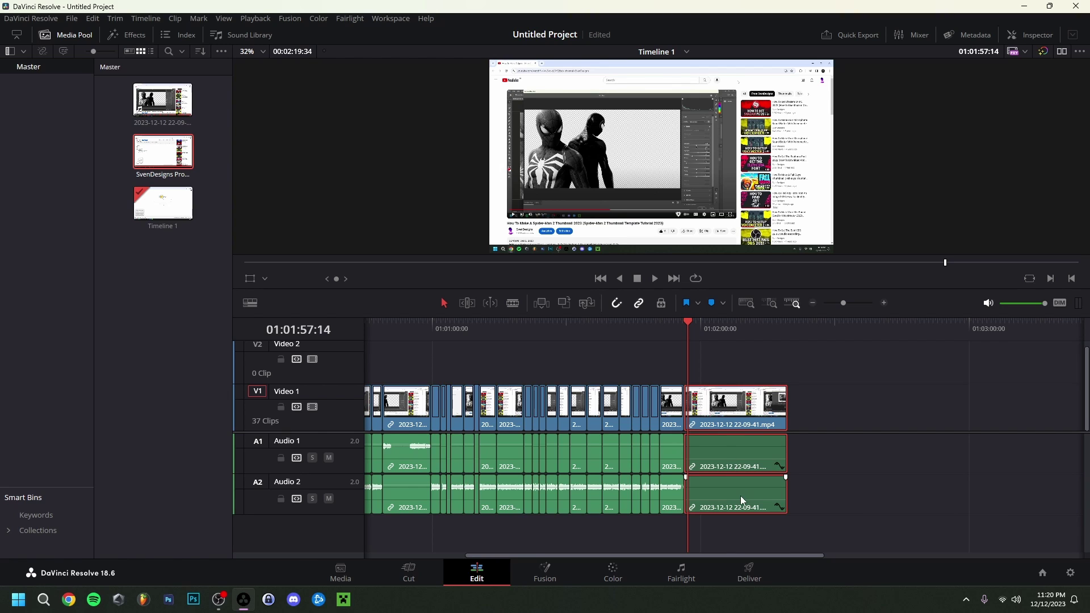
drag(741, 499, 736, 505)
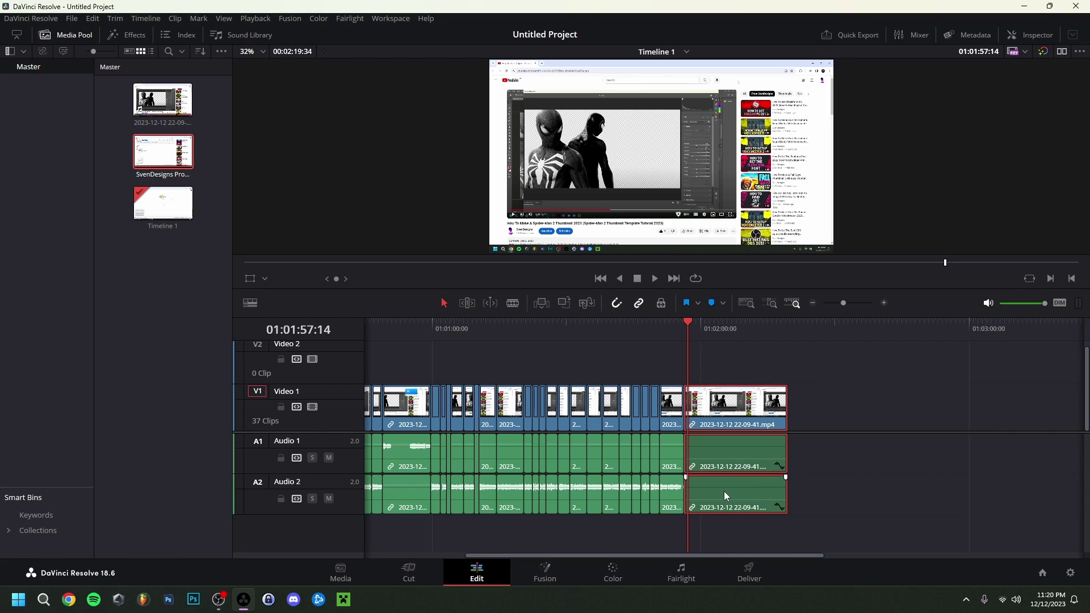
Confirm Volume -100 in the Inspector's Audio settings, close it, and move to 01:02:03.
click(1026, 35)
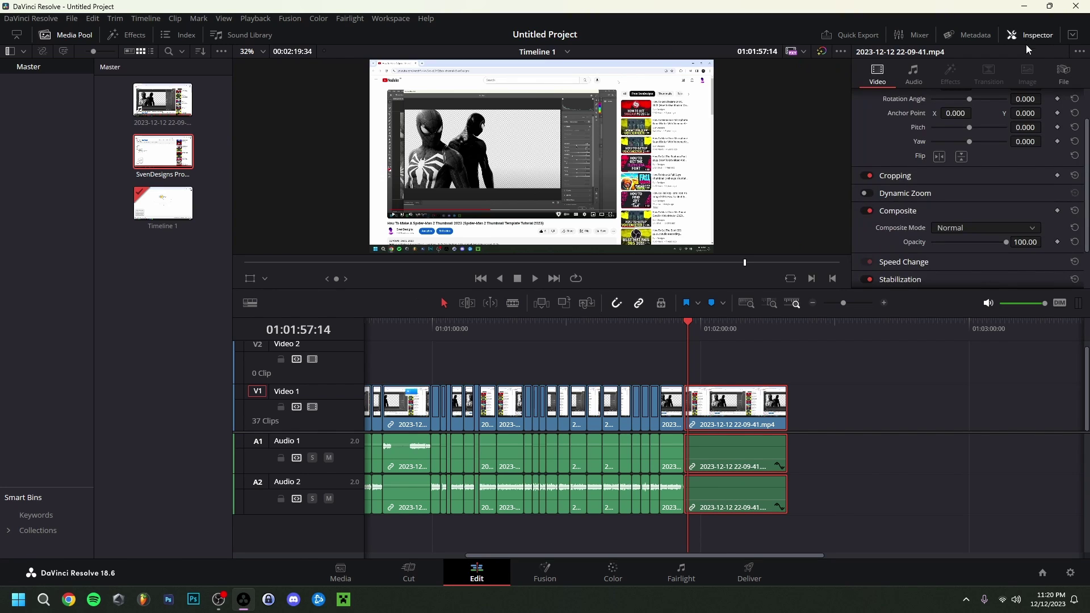
click(912, 75)
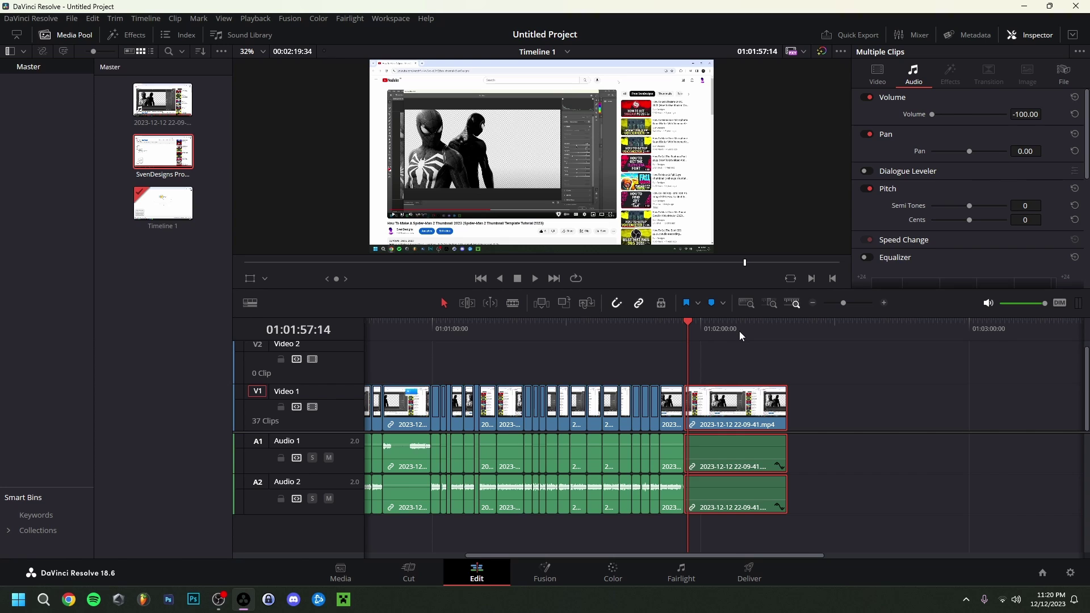
key(ctrl+z)
scroll(548, 536, down, 2)
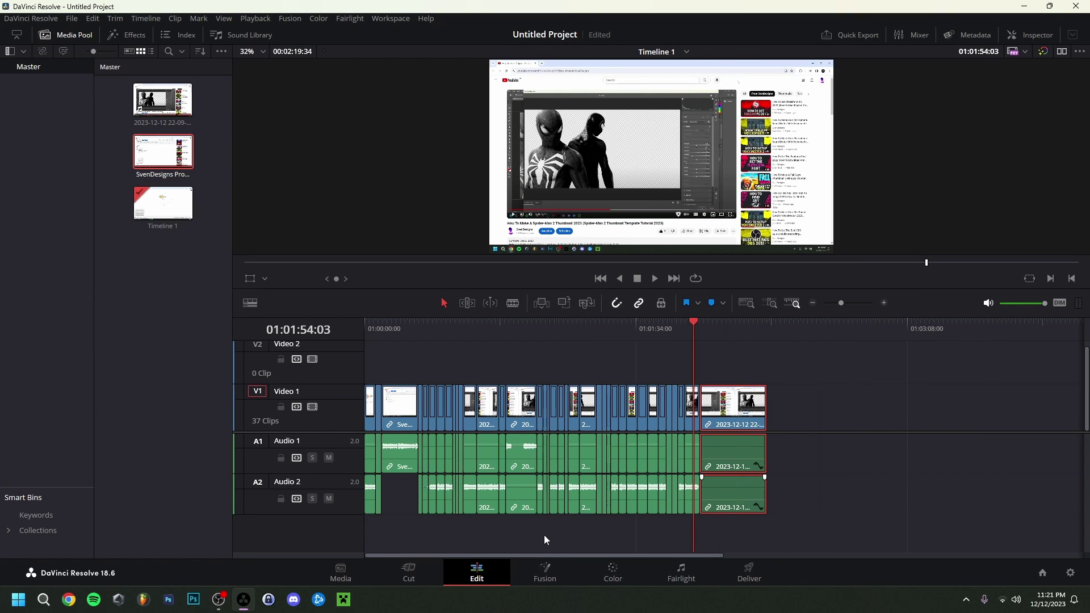
scroll(775, 430, down, 1)
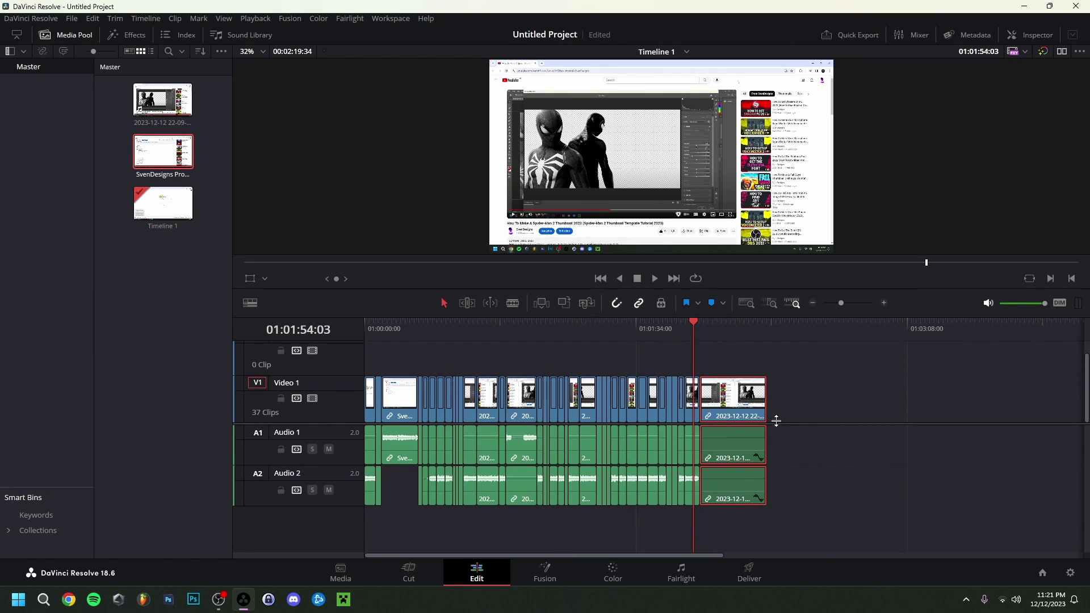
click(722, 326)
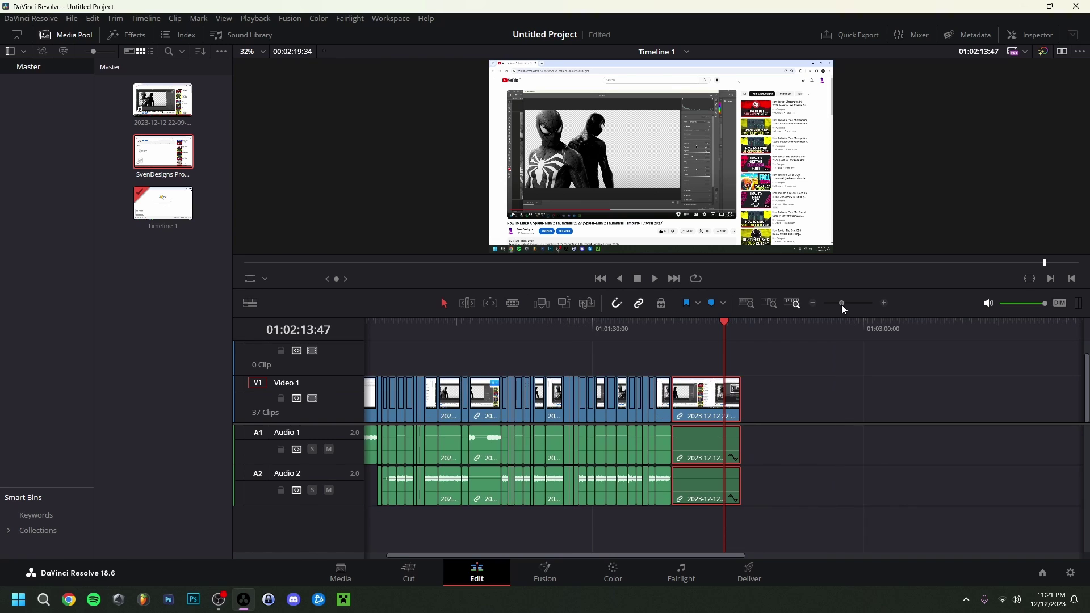
drag(608, 557, 538, 555)
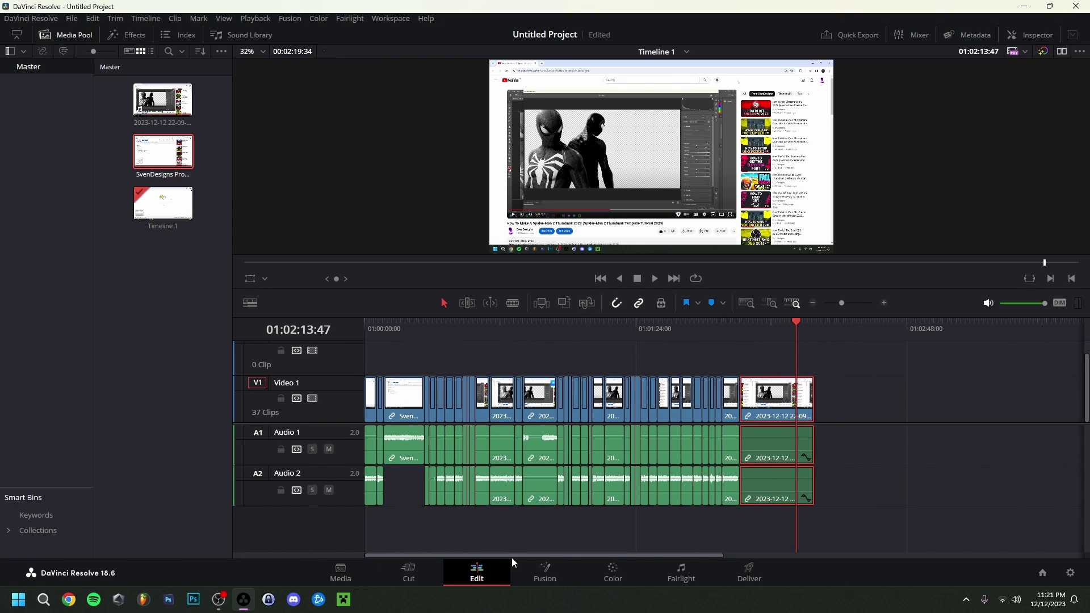
scroll(499, 545, down, 1)
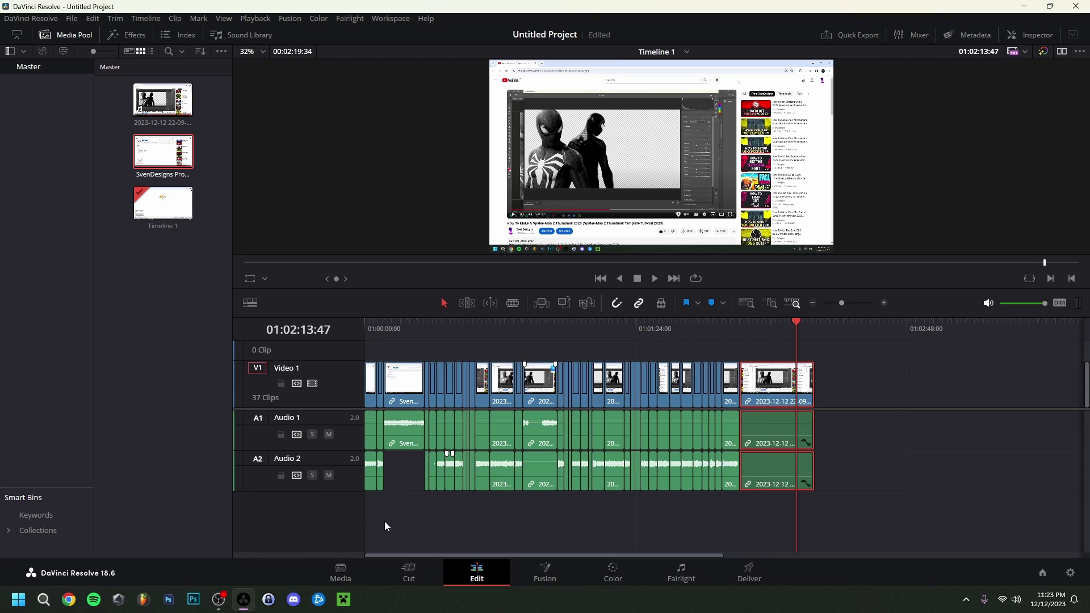
Add a stereo Audio 3 track to the timeline.
right_click(345, 507)
mouse_move(390, 382)
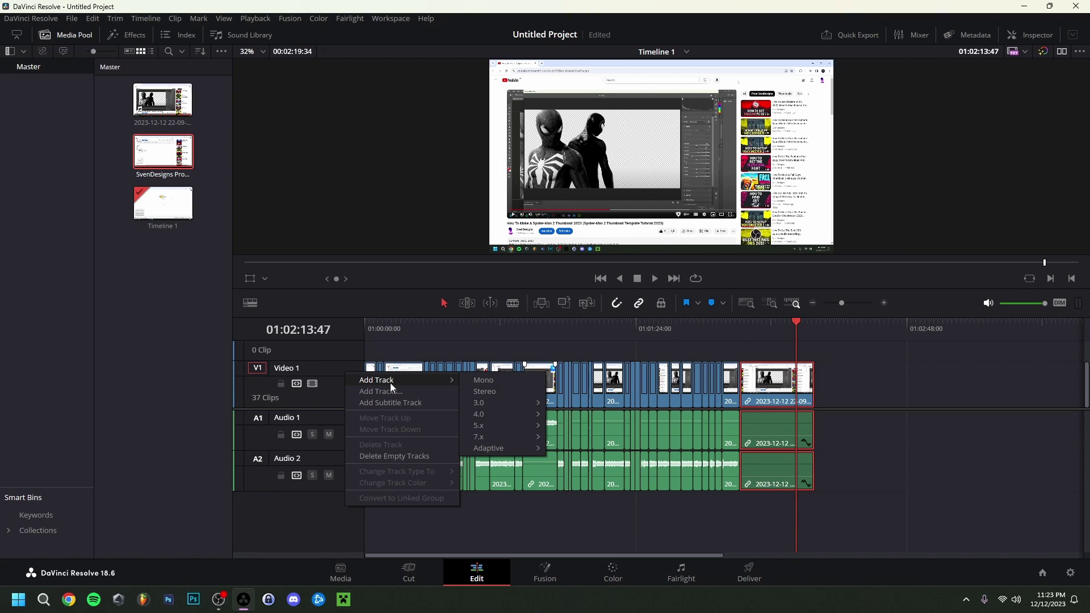
click(484, 391)
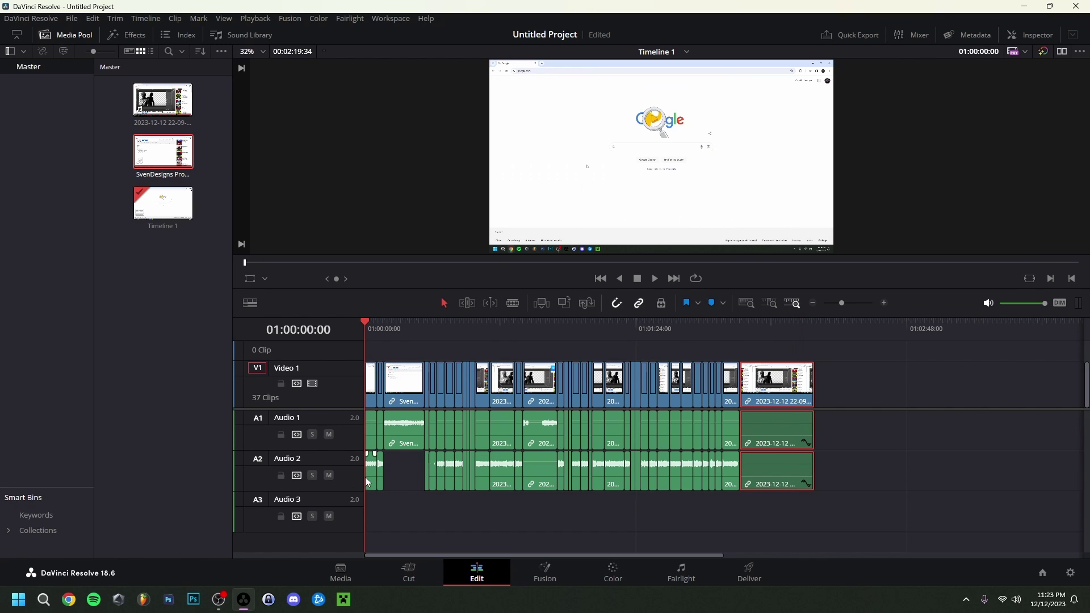
Import LAIRE - Final Coming.mp3 and lay it on Audio 3 from the timeline start.
right_click(161, 274)
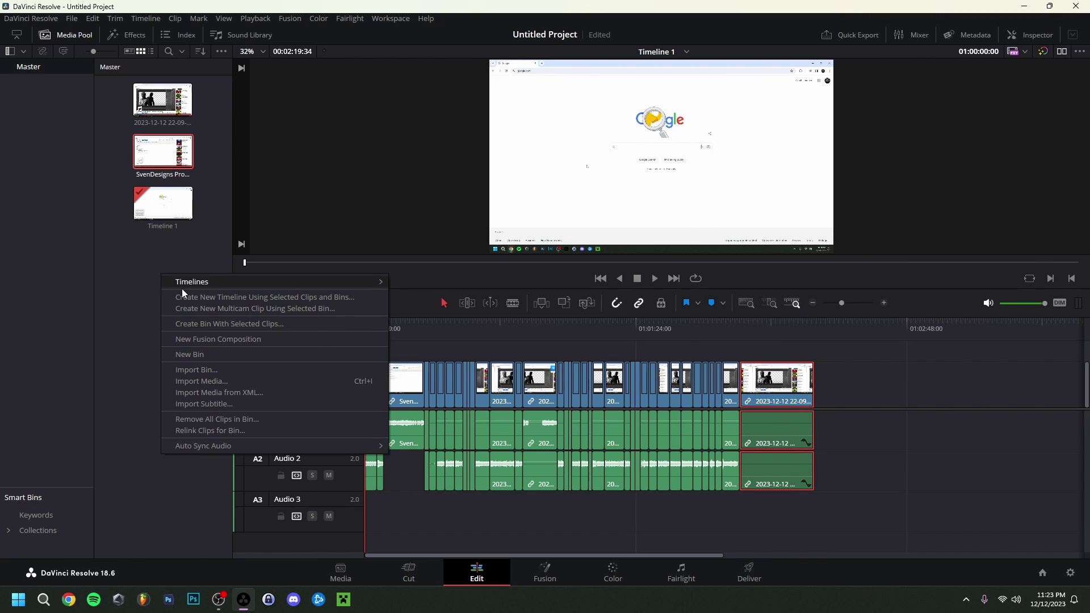
click(218, 381)
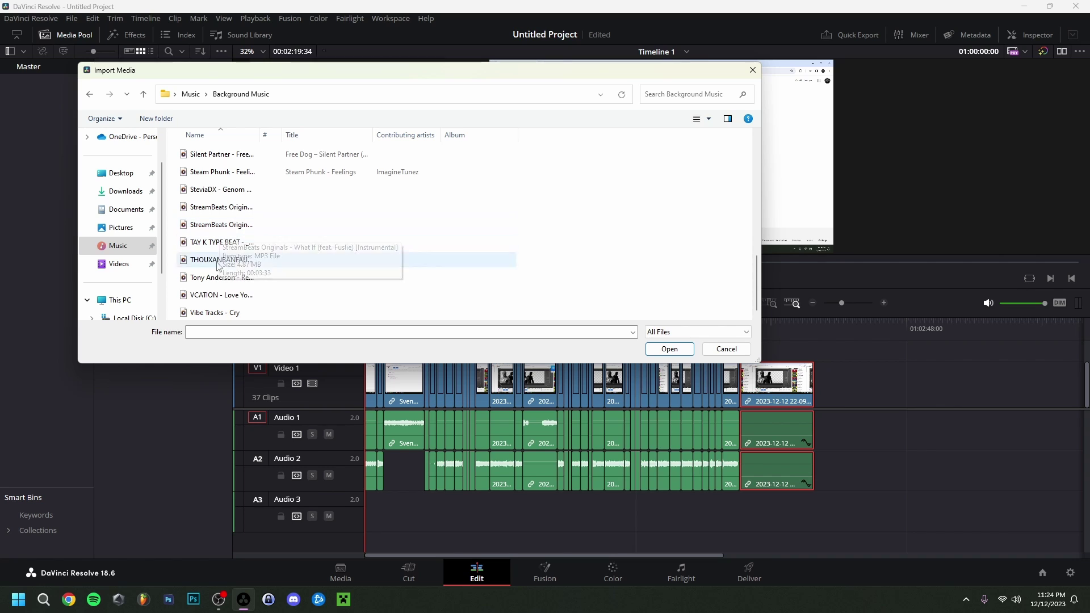
scroll(227, 284, up, 3)
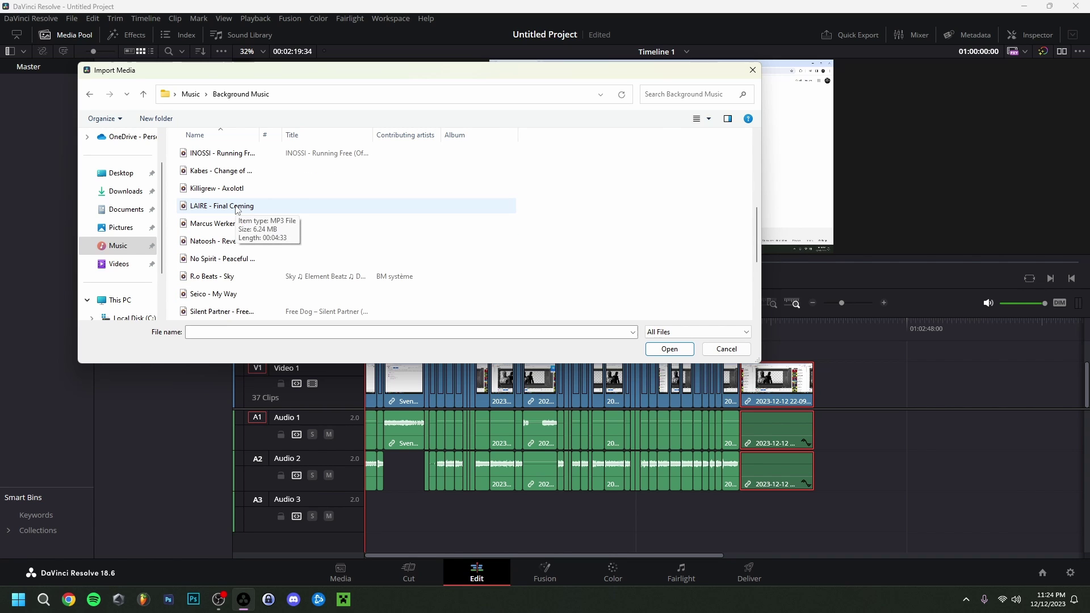
double_click(332, 275)
drag(163, 151, 366, 521)
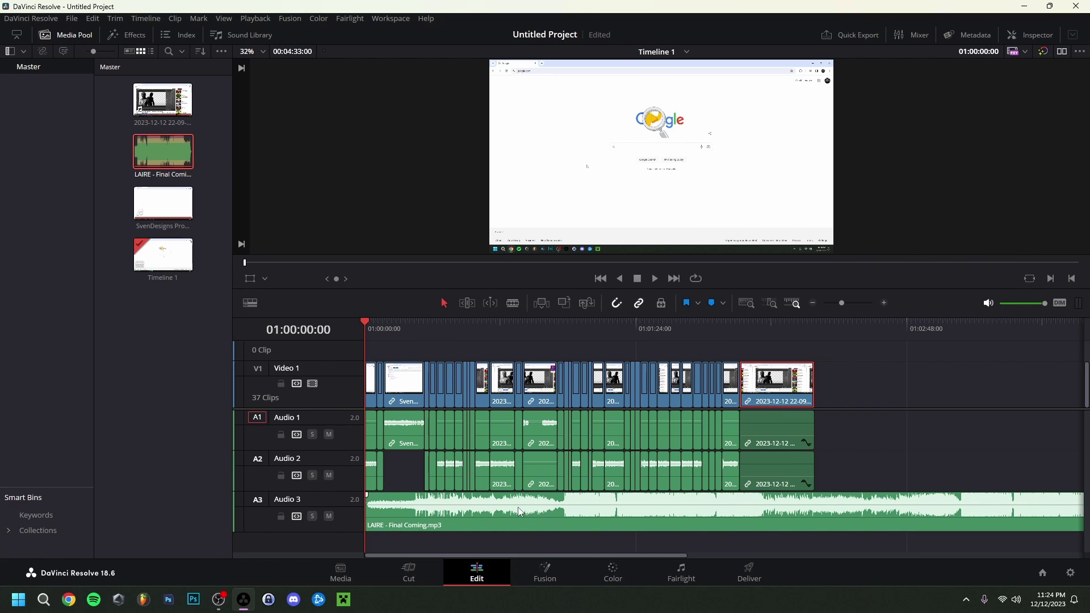
Lower the volume of the LAIRE - Final Coming.mp3 music clip on Audio 3 in the Inspector.
click(427, 509)
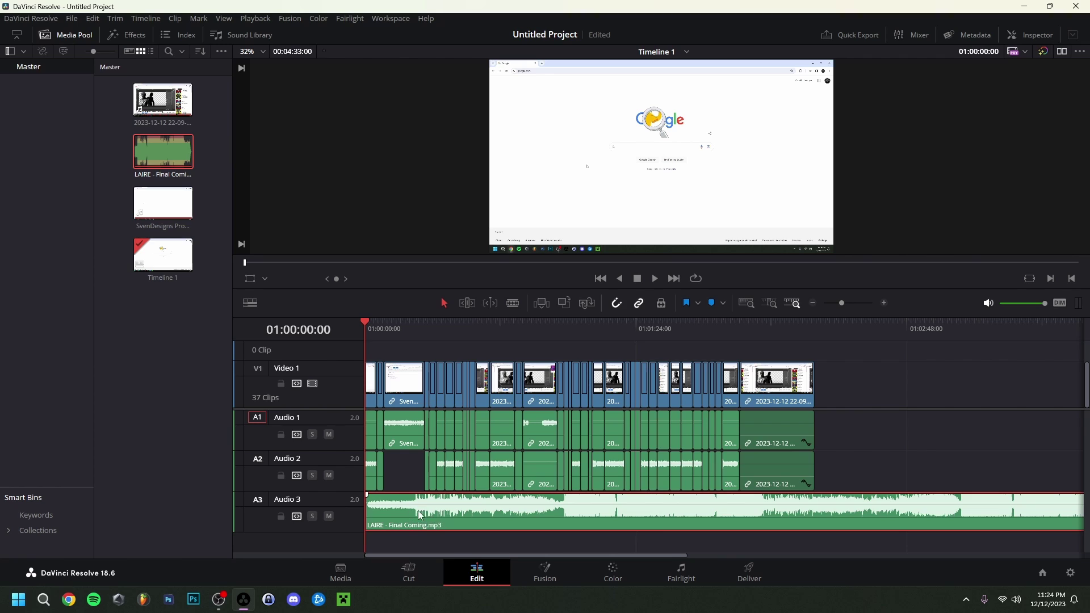
click(1034, 38)
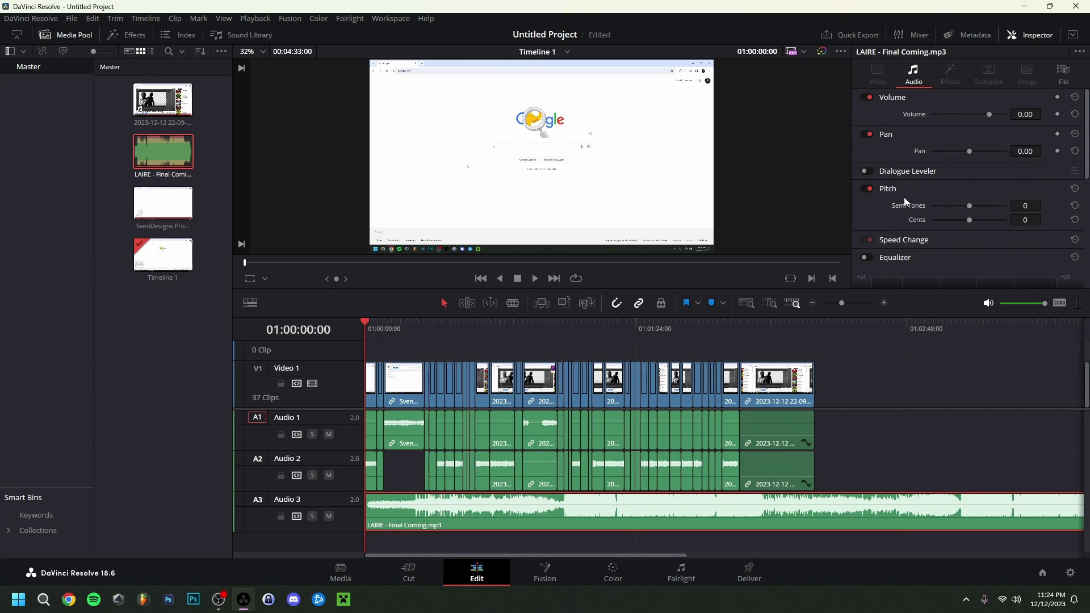
mouse_move(1025, 114)
mouse_down()
mouse_move(965, 114)
mouse_move(1020, 115)
mouse_up()
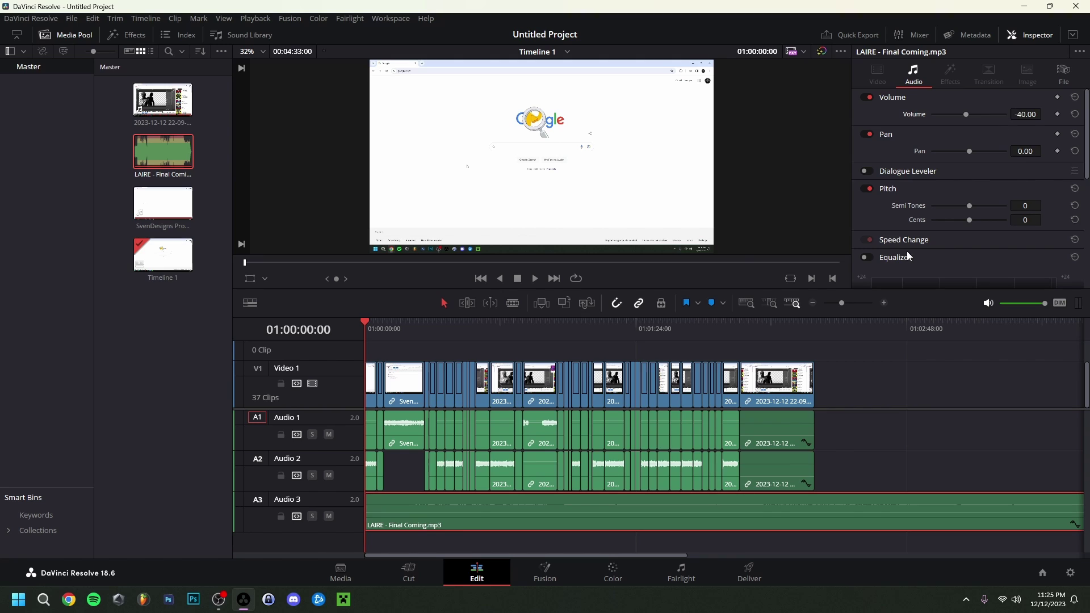
Split the music with Ctrl+B where the video ends and delete the leftover tail.
click(814, 327)
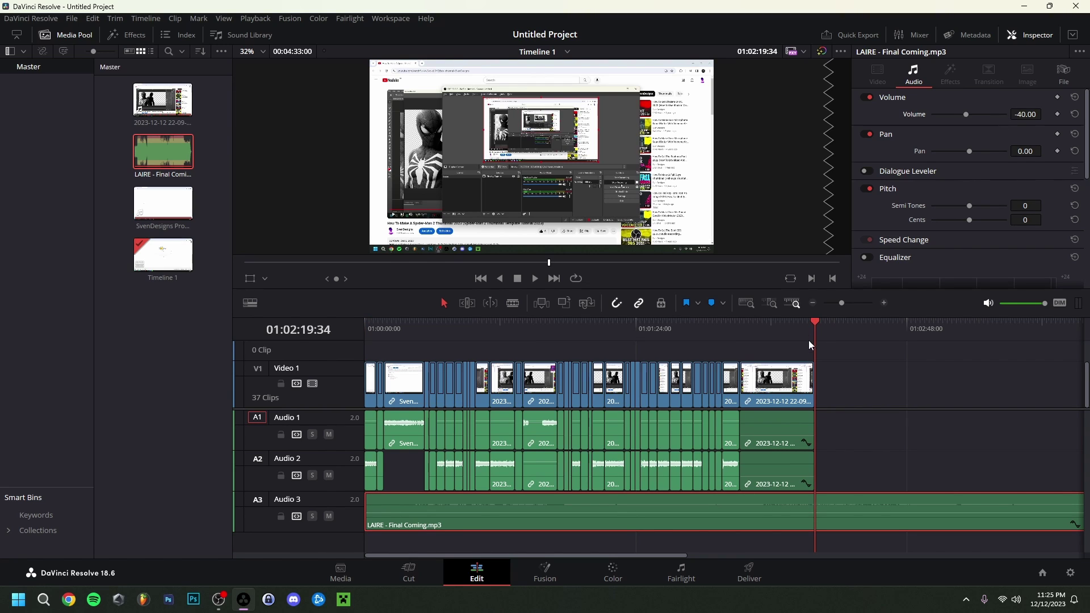
scroll(816, 503, up, 1)
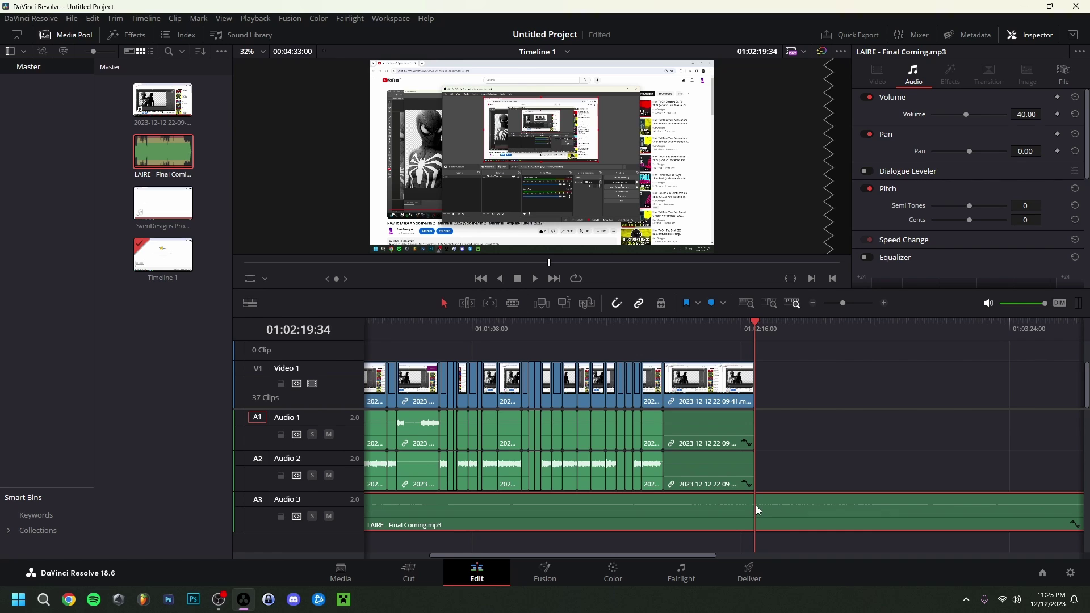
key(ctrl+b)
drag(757, 505, 800, 502)
key(Delete)
scroll(549, 504, down, 5)
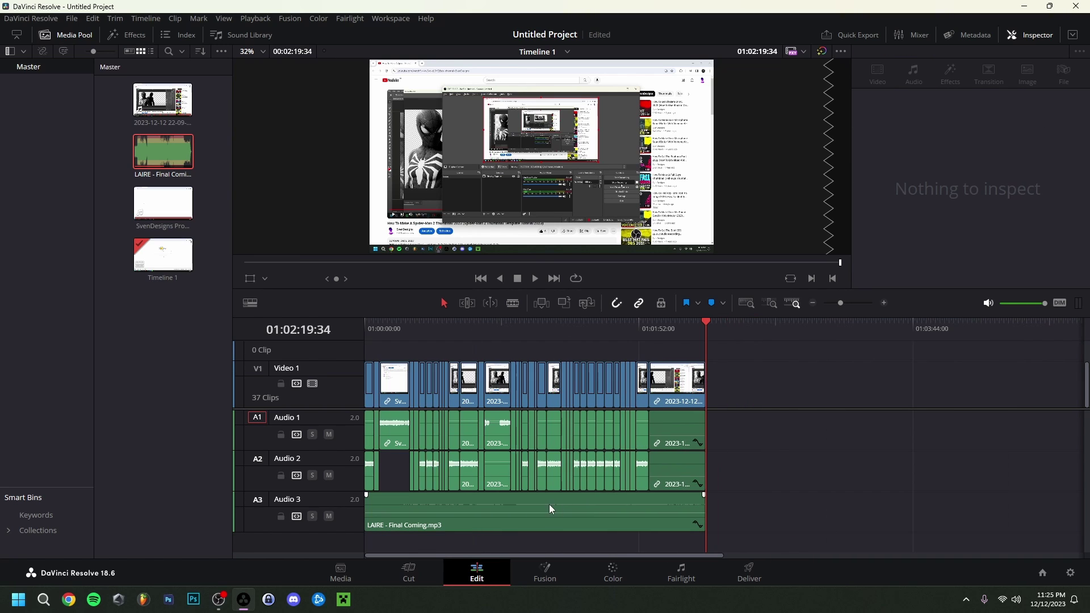
Slide the Audio 3 music clip right so it starts with the Audio 2 clips.
click(384, 322)
click(403, 442)
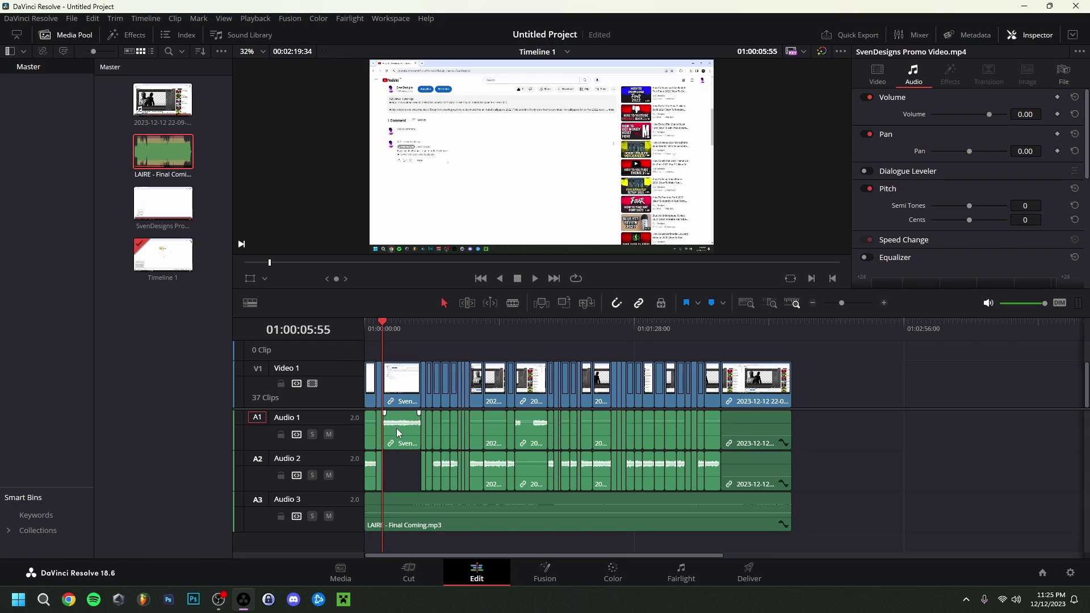
click(380, 507)
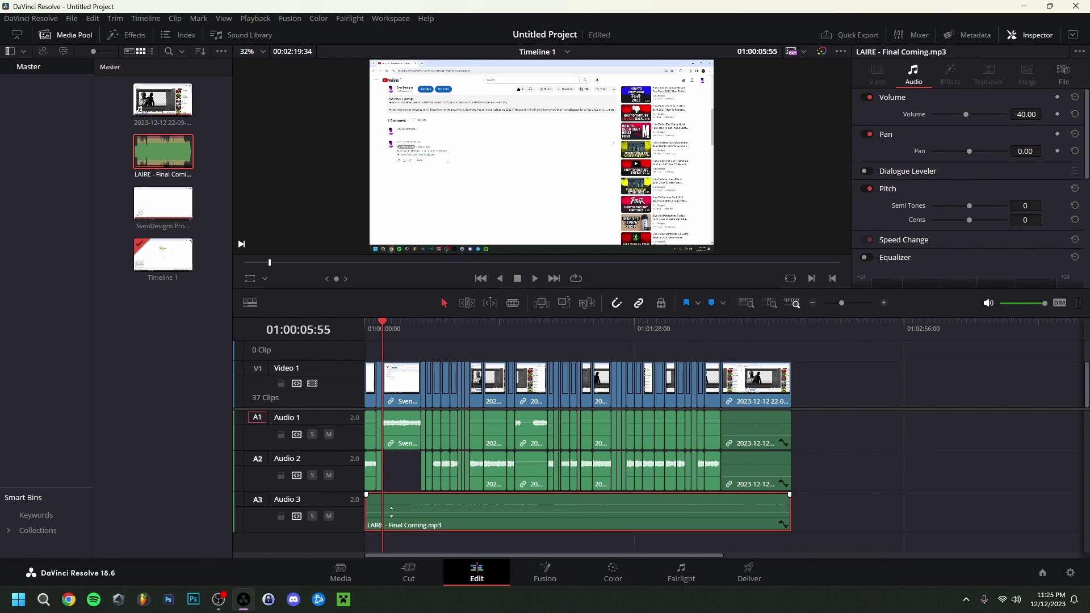
drag(395, 519, 426, 502)
Trim the music clip's end back to match the end of the video.
key(Home)
drag(826, 510, 783, 365)
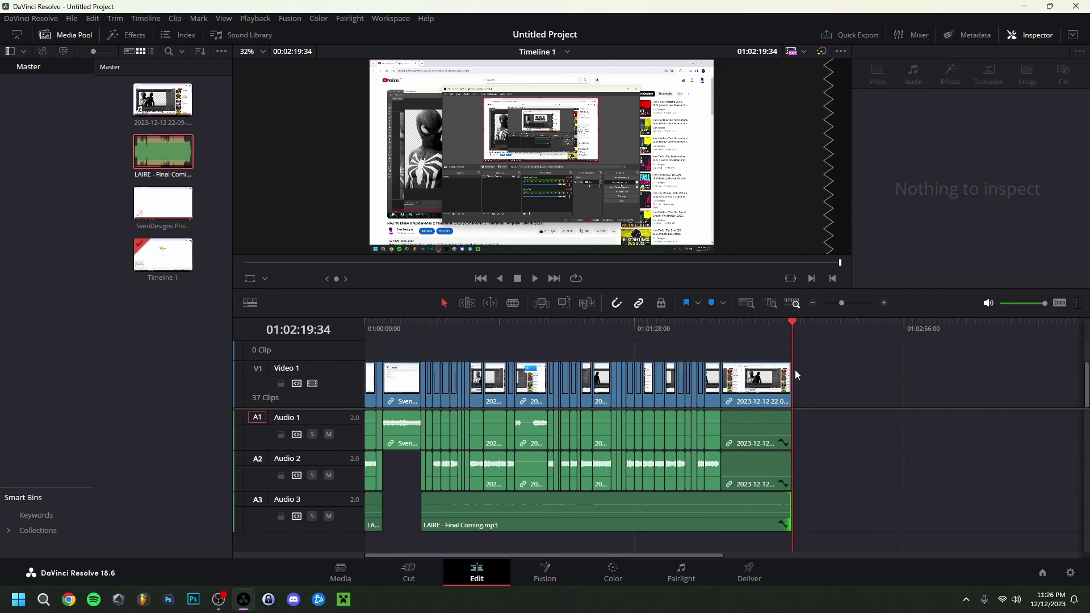
key(Home)
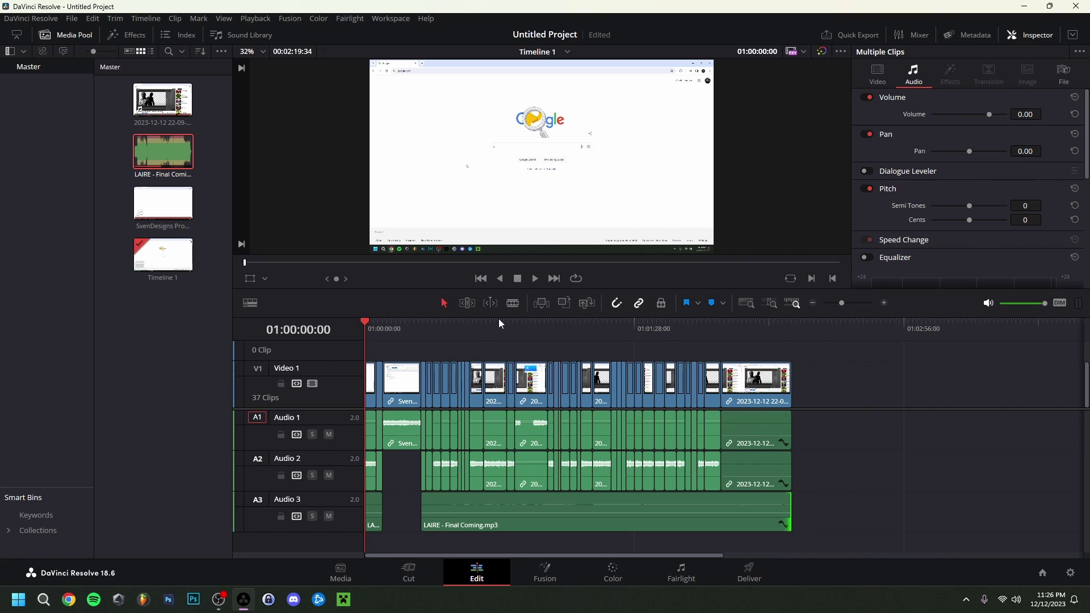
Blade the Audio 3 music at 01:00:49:01 and 01:00:59:46, and silence the middle piece to -100 dB.
click(486, 499)
click(513, 510)
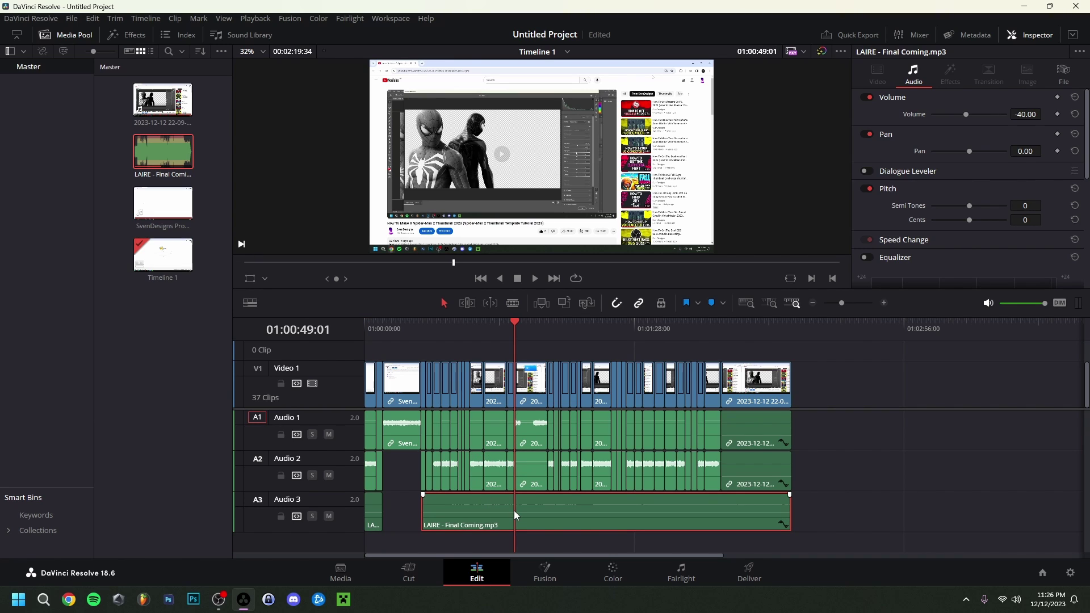
key(ctrl+b)
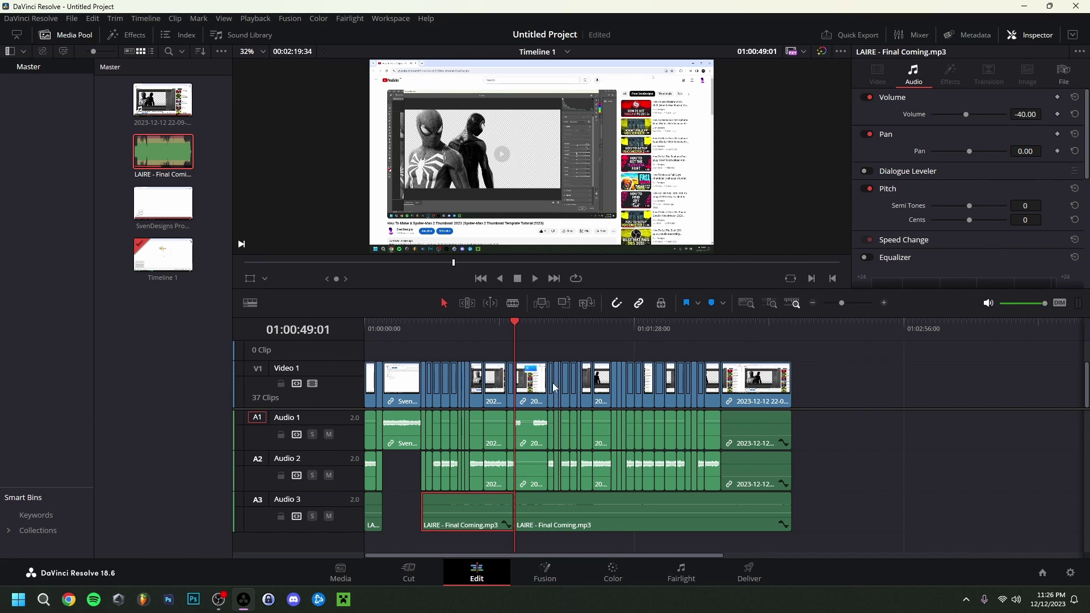
click(547, 325)
key(ctrl+b)
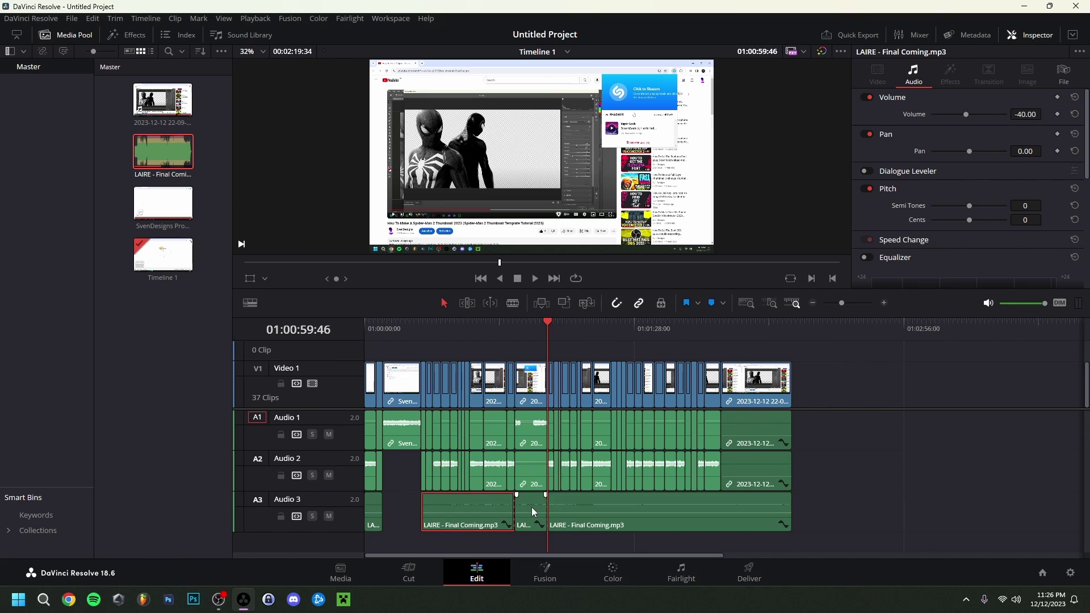
drag(531, 505, 532, 529)
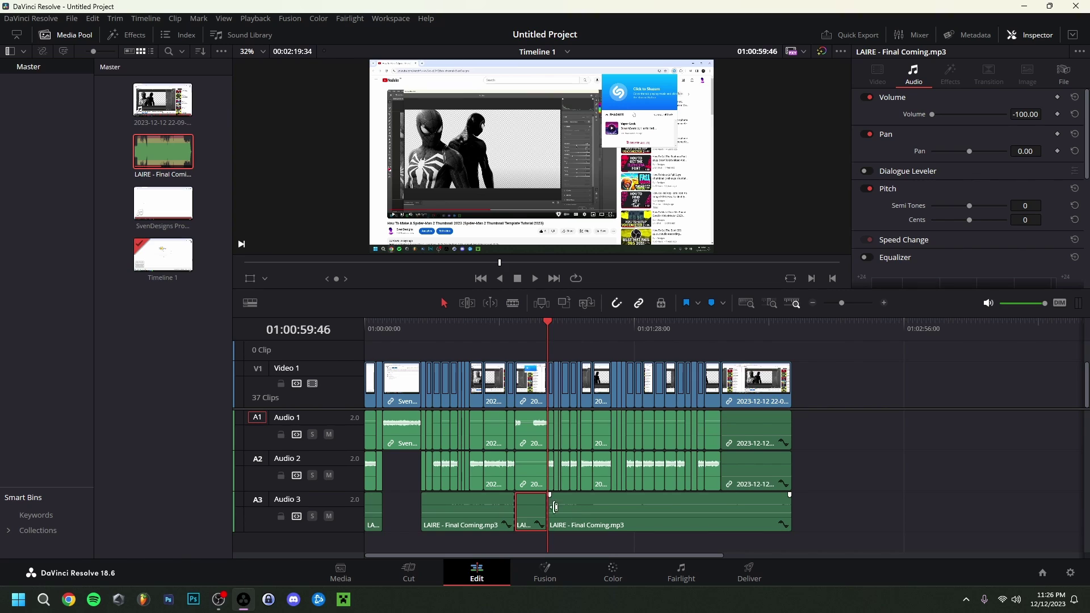
Set the last music piece's Inspector volume to -49.60 and preview the level.
click(607, 511)
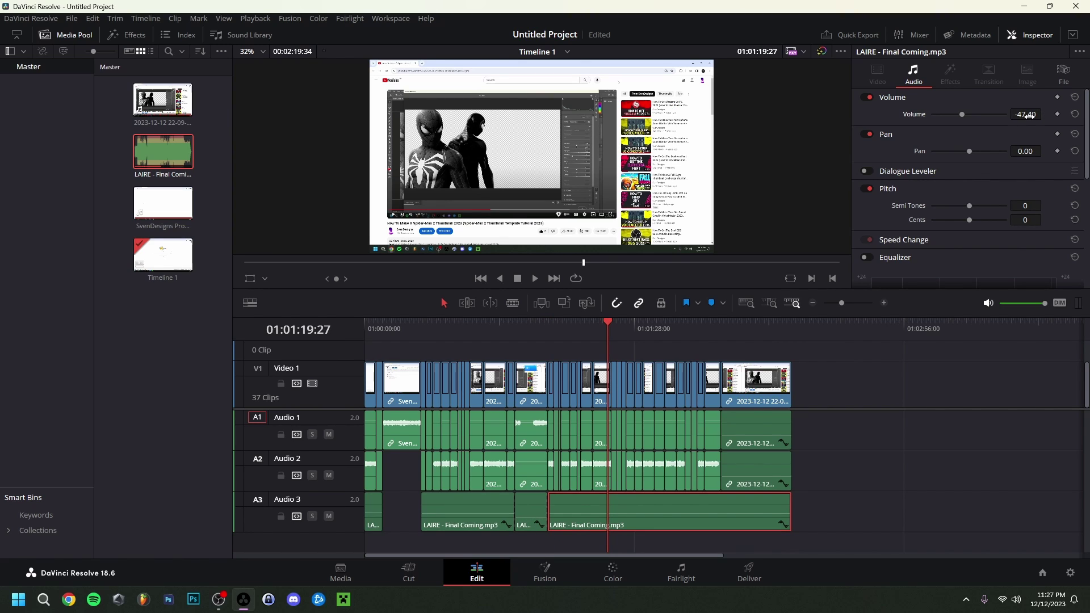
key(Down)
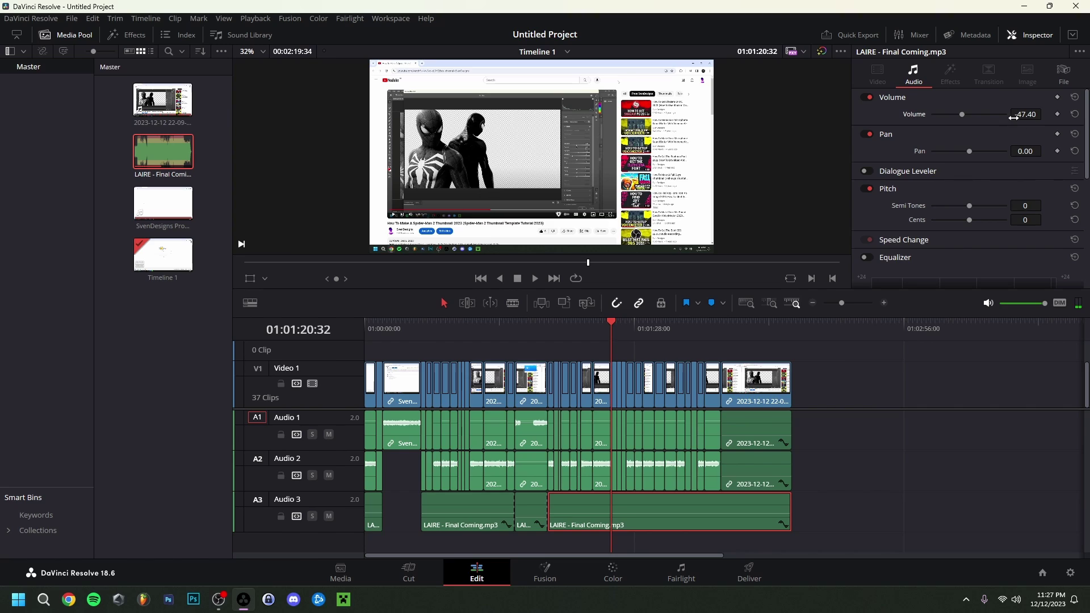
mouse_move(1015, 117)
mouse_down()
mouse_move(1045, 113)
mouse_move(1018, 115)
mouse_up()
click(594, 326)
key(space)
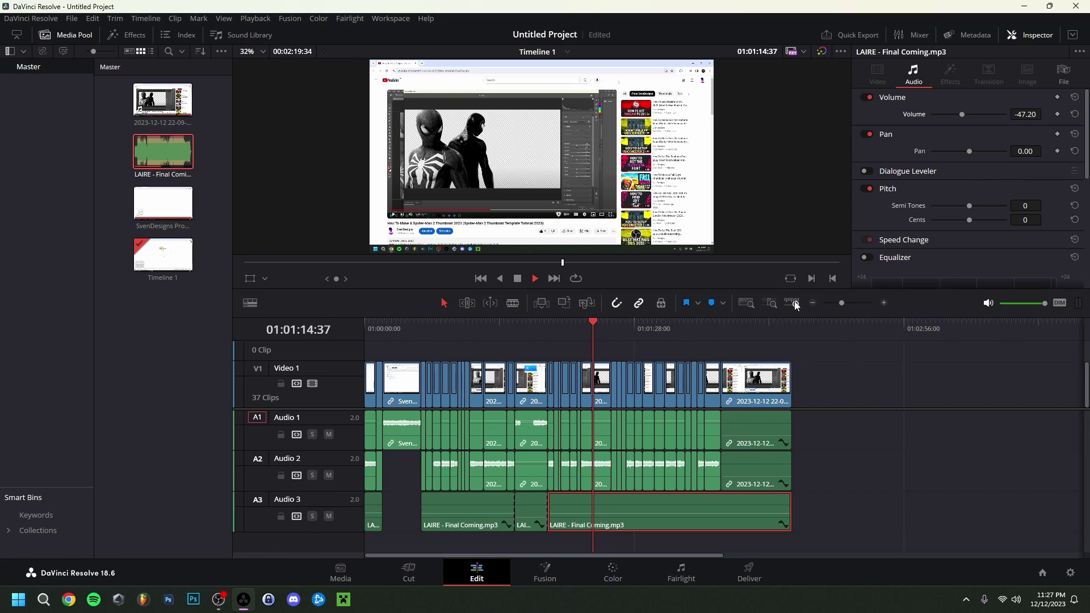
drag(1022, 114, 1005, 115)
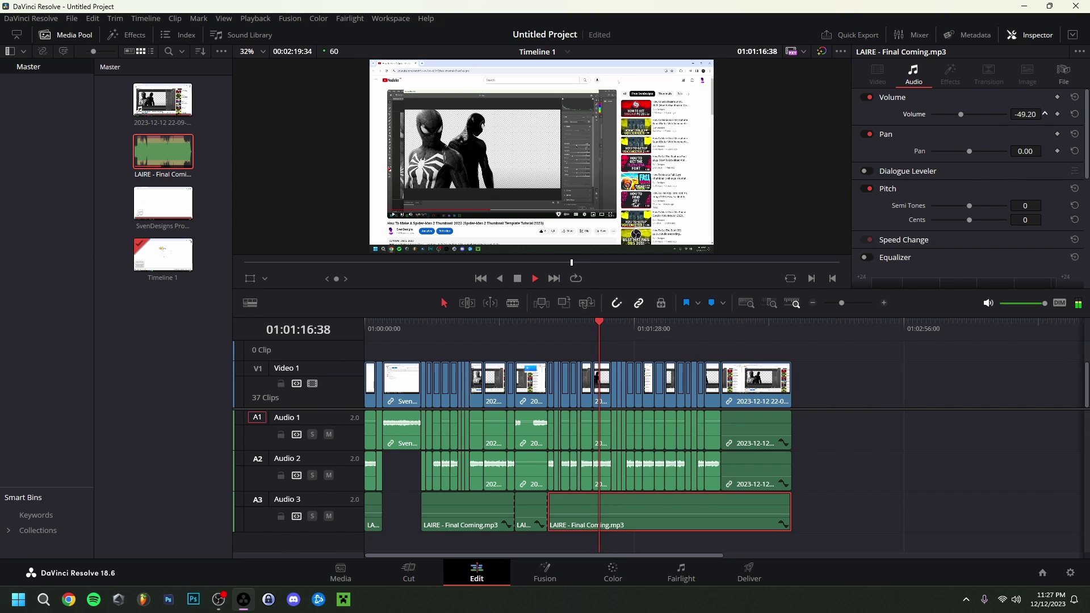
click(721, 325)
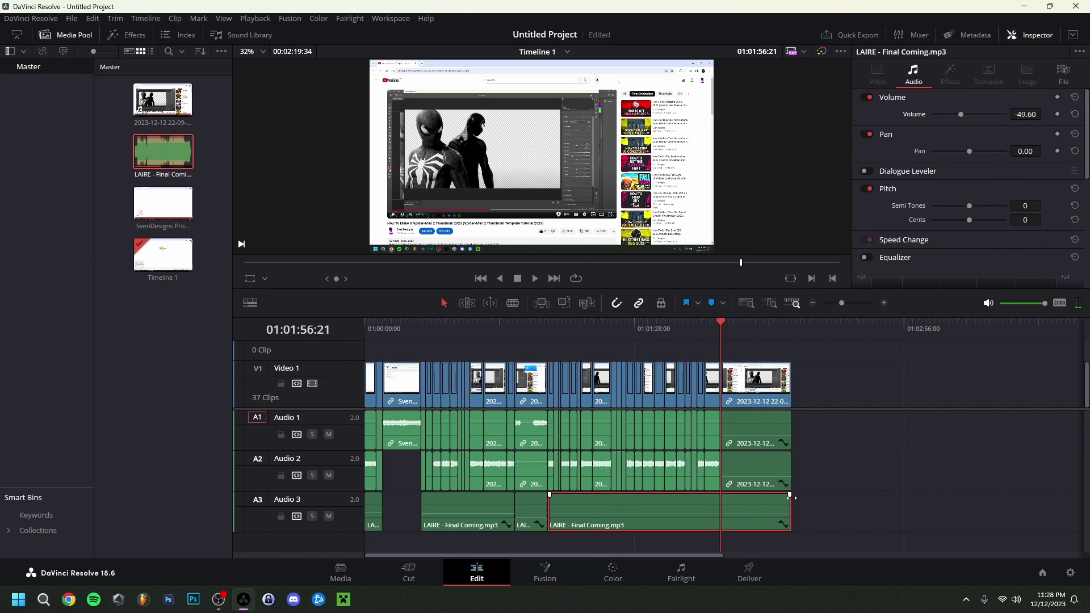
Fade out the last LAIRE music piece from the start of the final video clip, then play the ending.
drag(789, 494, 738, 509)
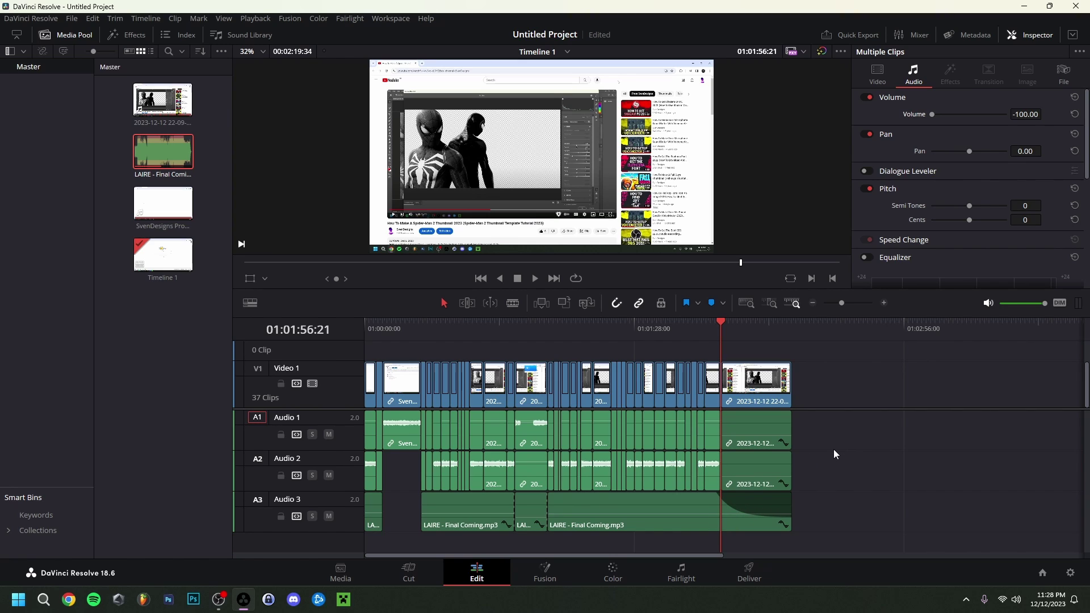
key(space)
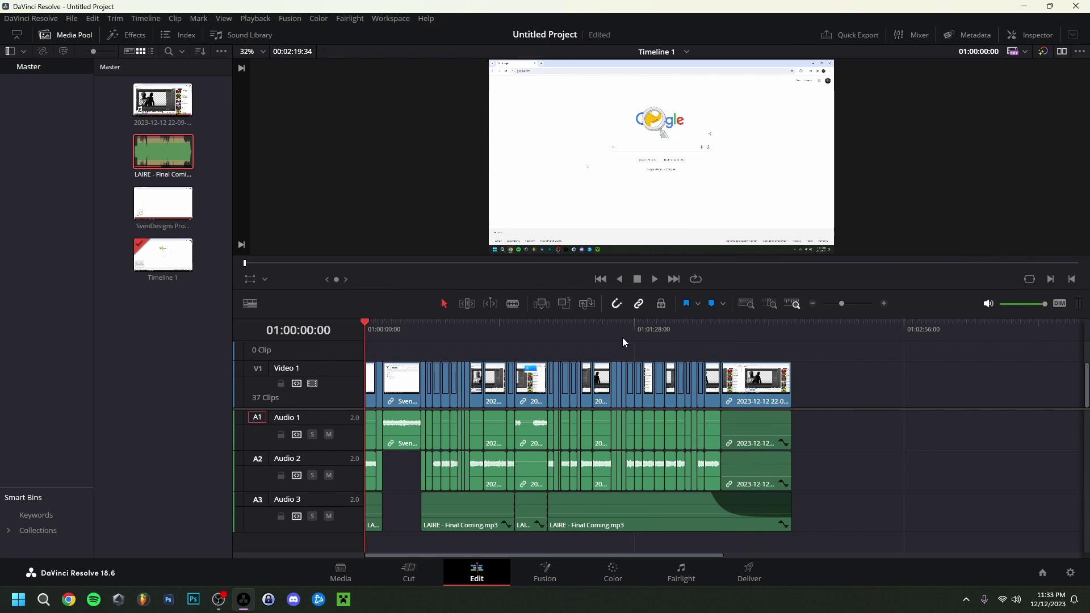
Save the project as 'Video 176' via File > Save Project As.
click(70, 18)
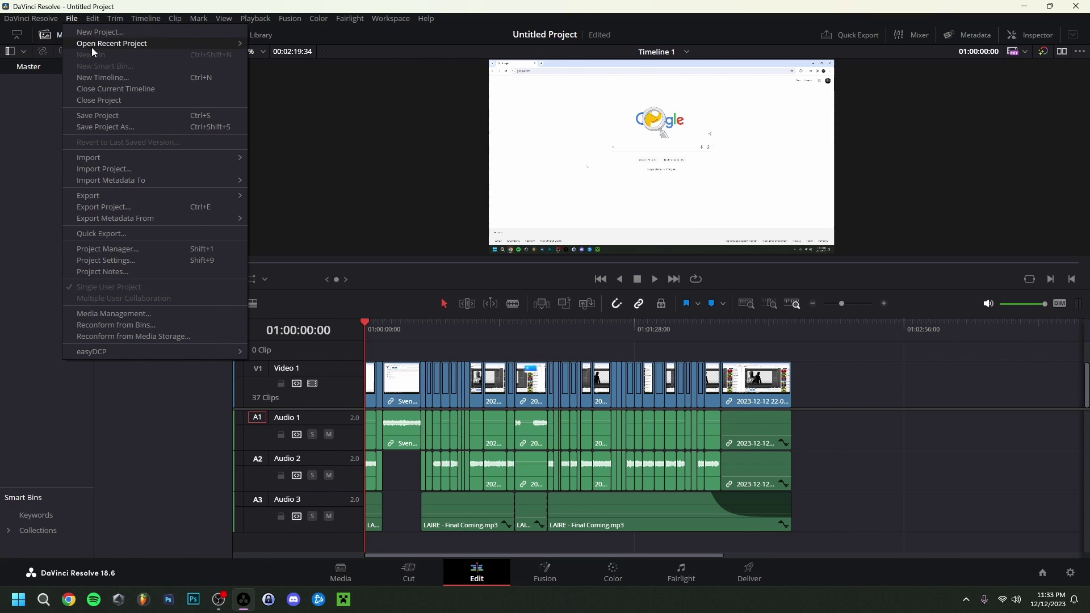
click(101, 127)
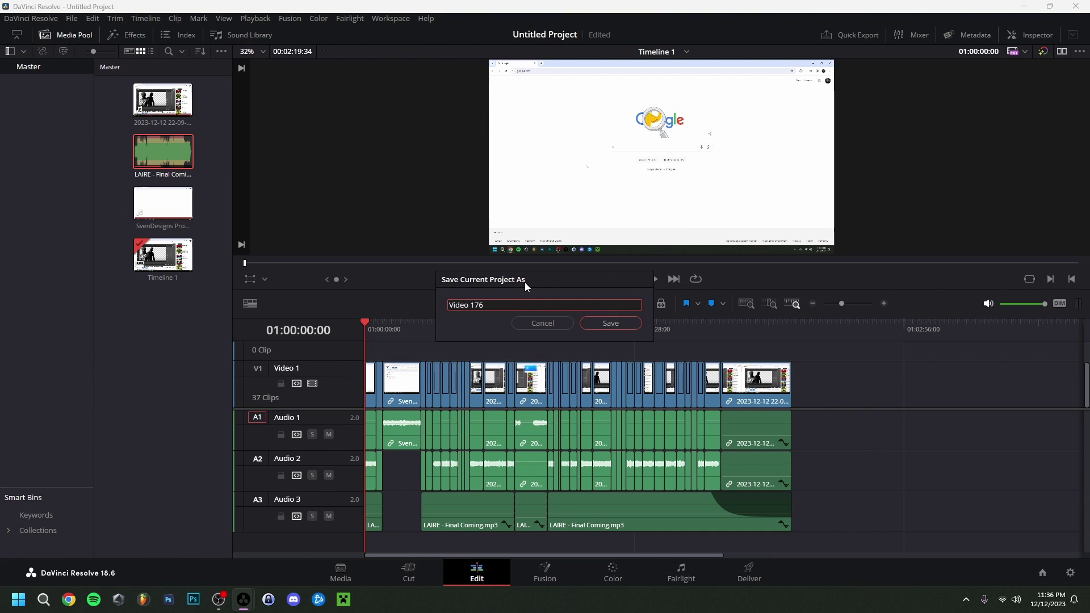
click(622, 322)
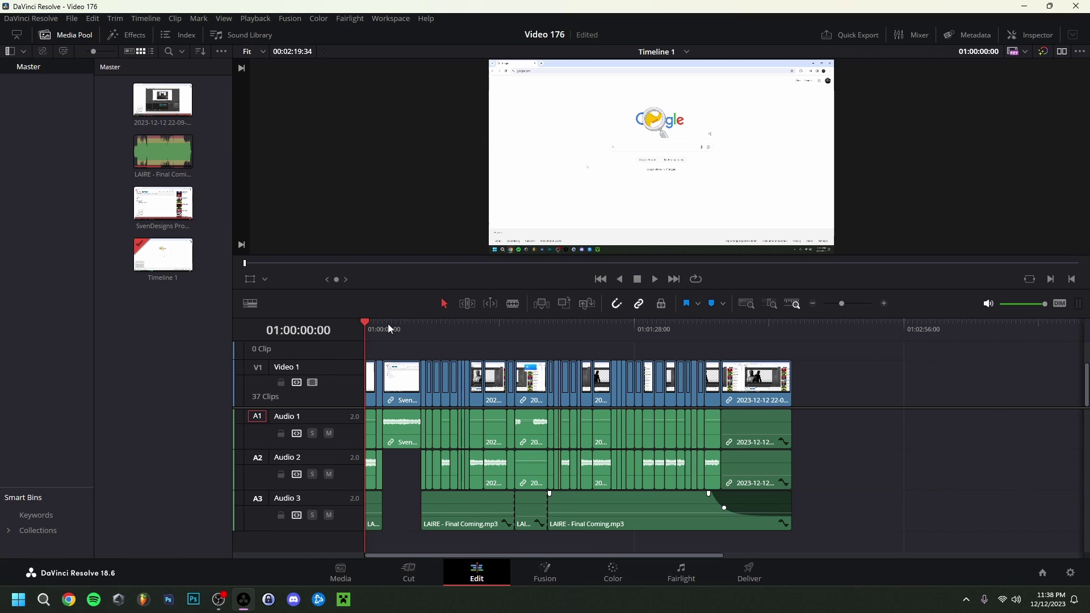
Quick Export Timeline 1 with the YouTube preset as 'Video 176', then close the finished export window.
click(72, 23)
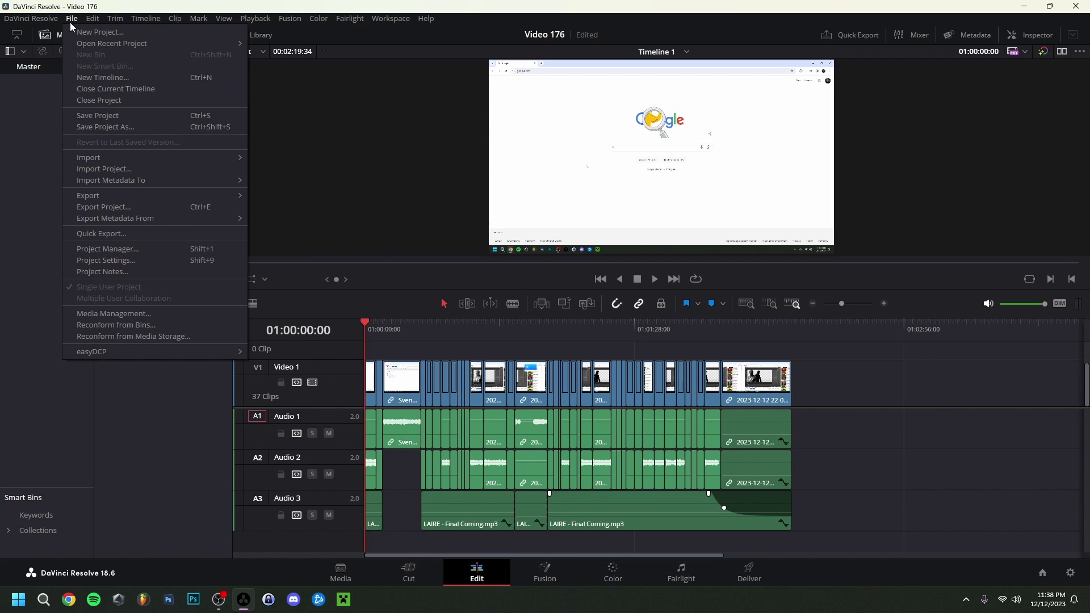
click(122, 234)
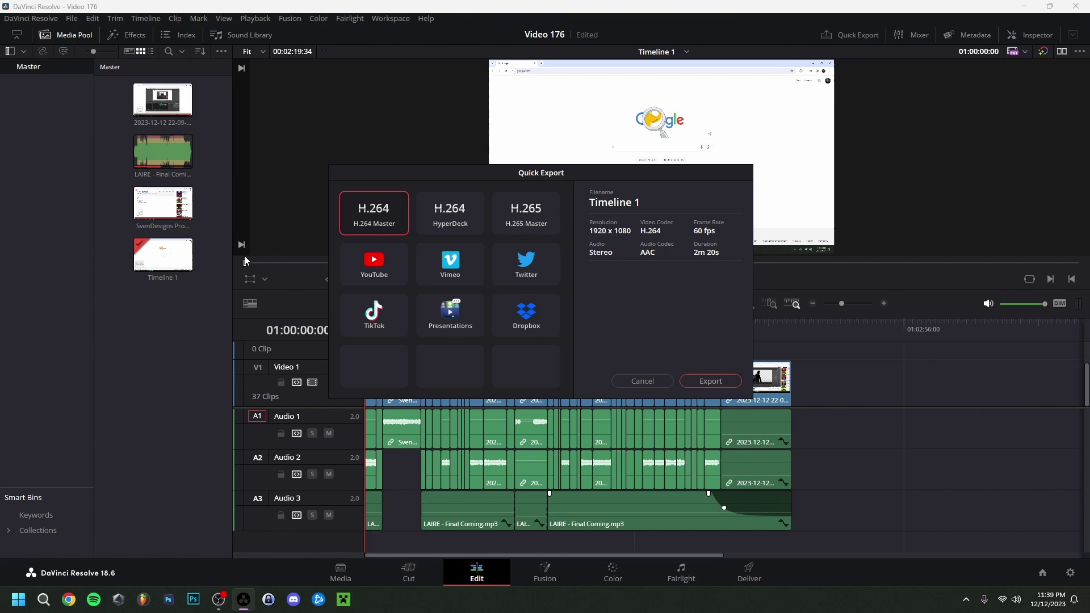
click(371, 269)
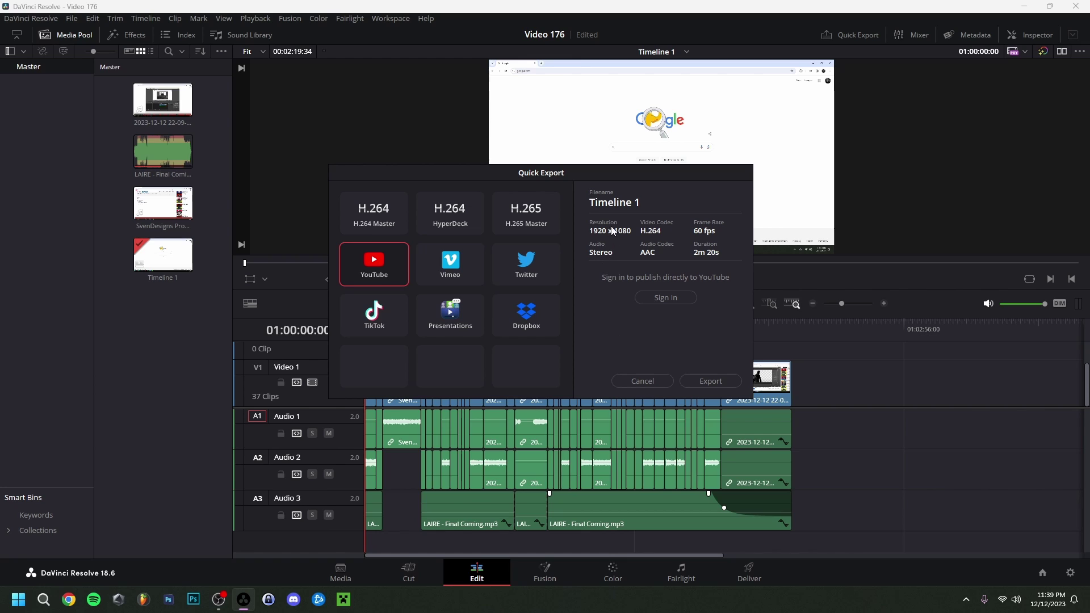
click(716, 380)
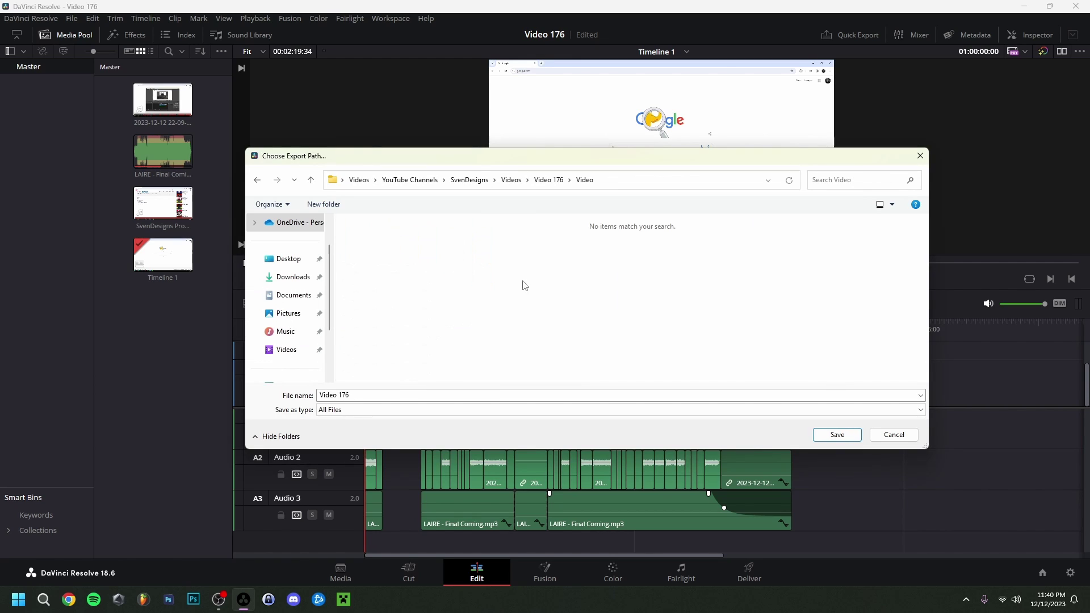
click(836, 436)
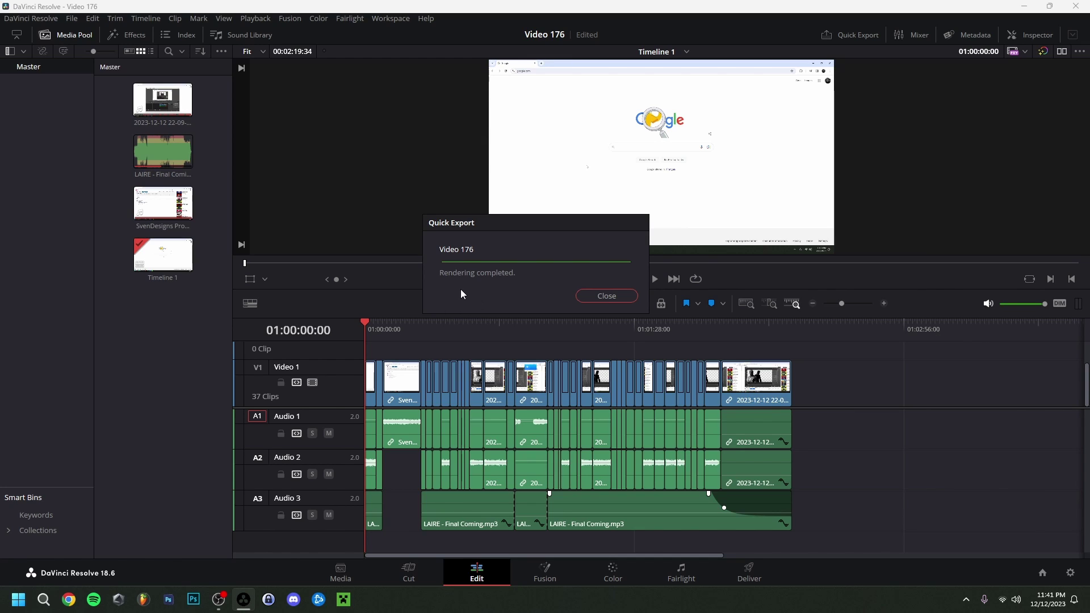
click(606, 295)
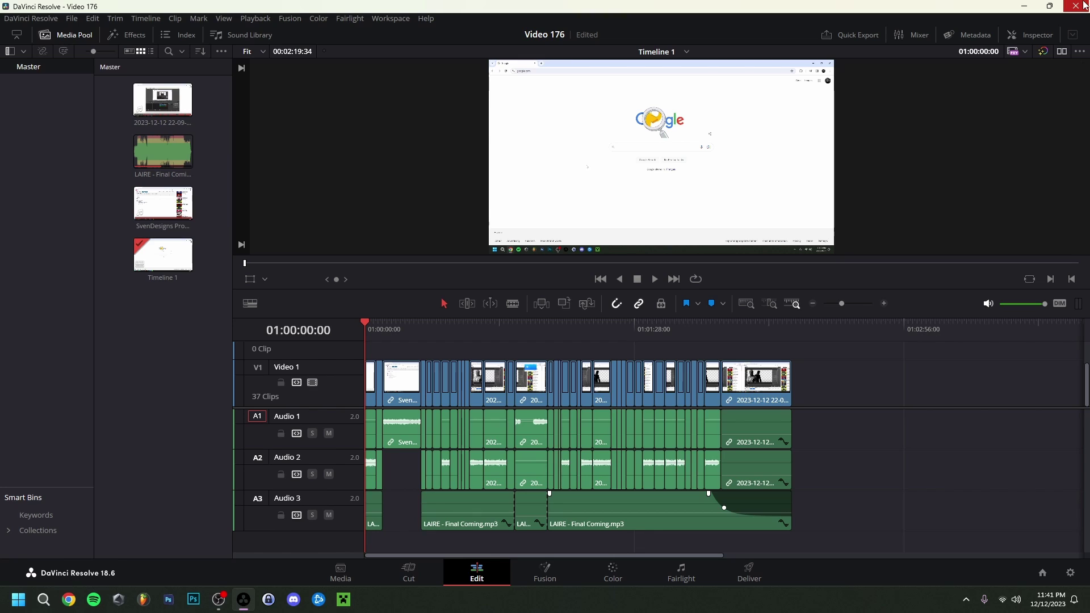